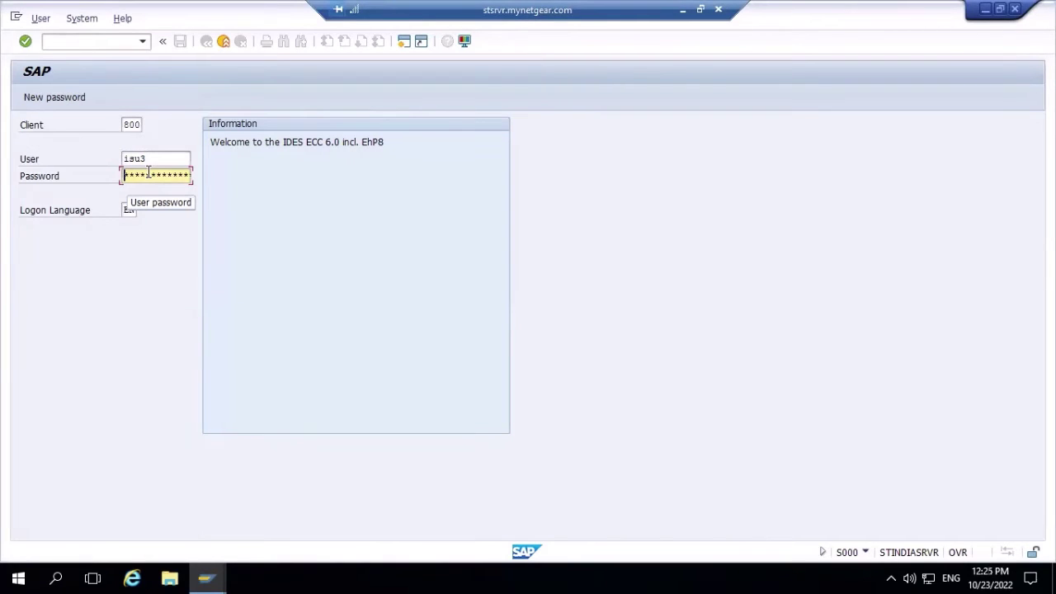
- Log on to client 800 with the account password and acknowledge the failed-logon-attempts notice
{"action": "key", "text": "Right"}
{"action": "key", "text": "Right"}
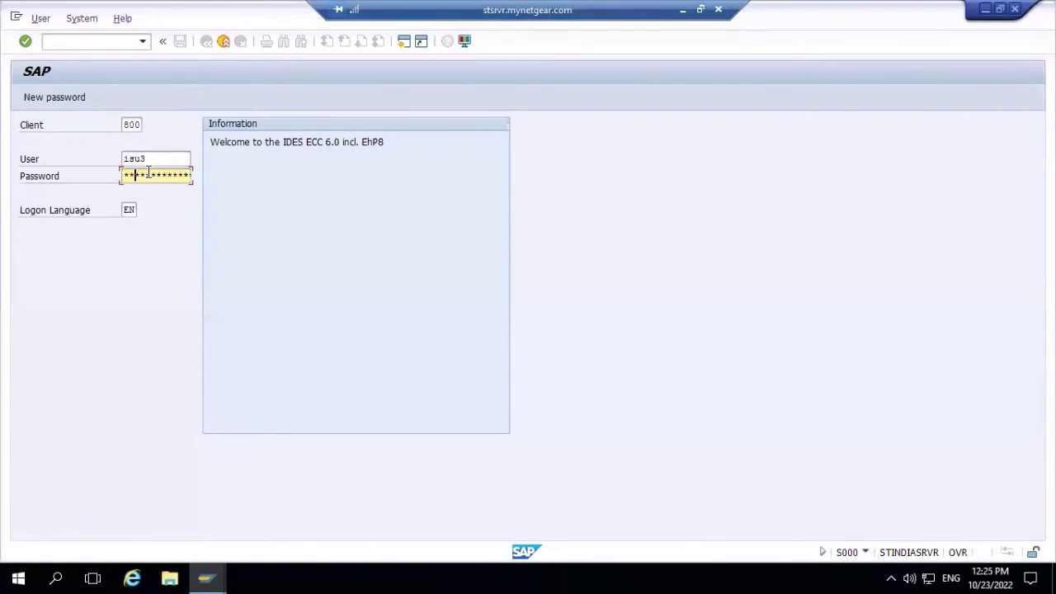
{"action": "key", "text": "Right"}
{"action": "key", "text": "Right"}
{"action": "key", "text": "Right"}
{"action": "key", "text": "Right"}
{"action": "key", "text": "Right"}
{"action": "key", "text": "Return"}
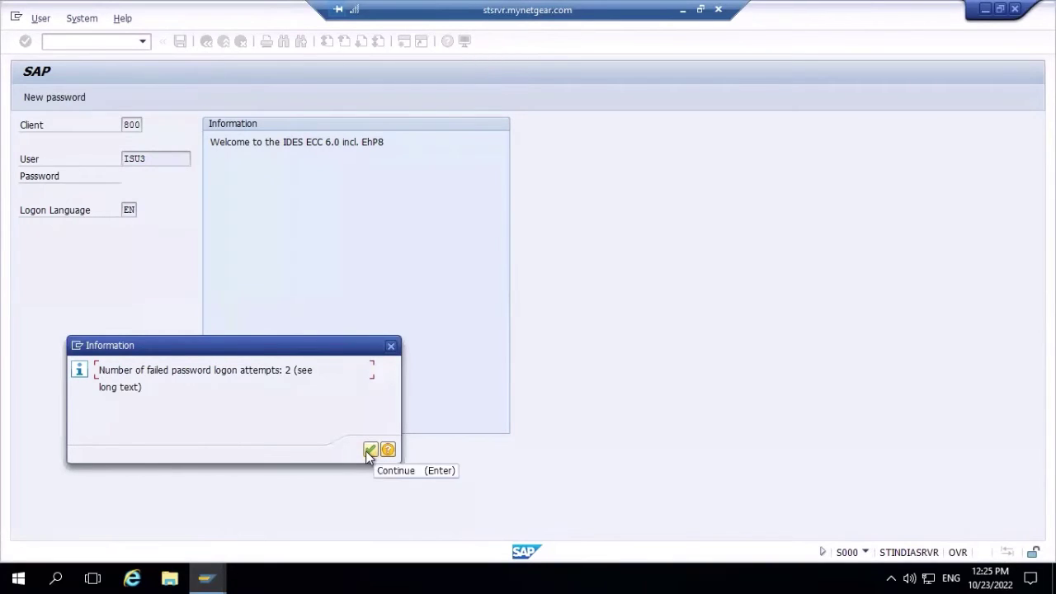
{"action": "left_click", "coordinate": [368, 451]}
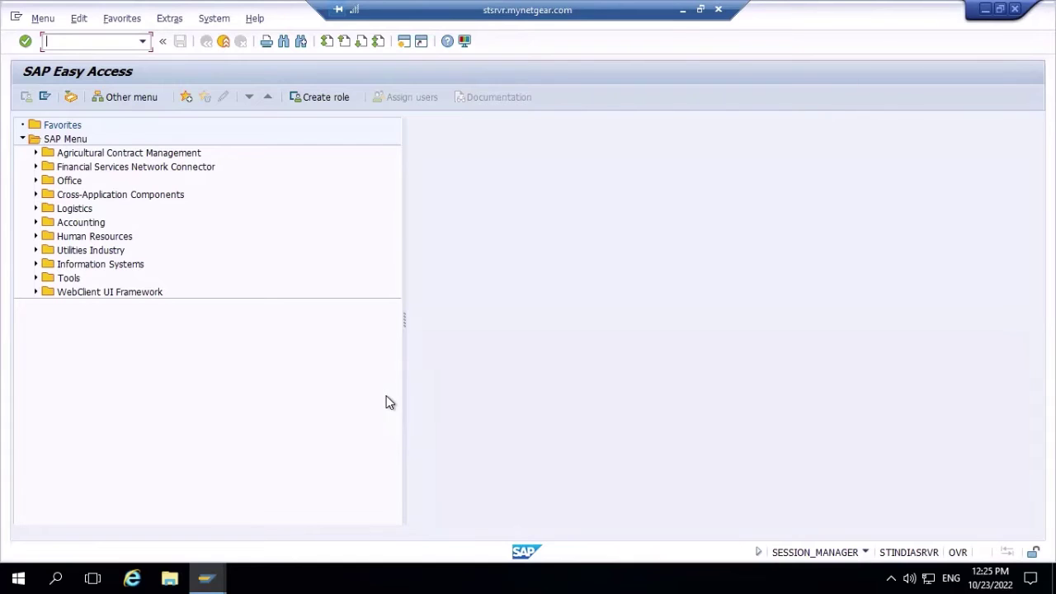
- Display installation 276 with transaction ES32
{"action": "type", "text": "es32"}
{"action": "key", "text": "Return"}
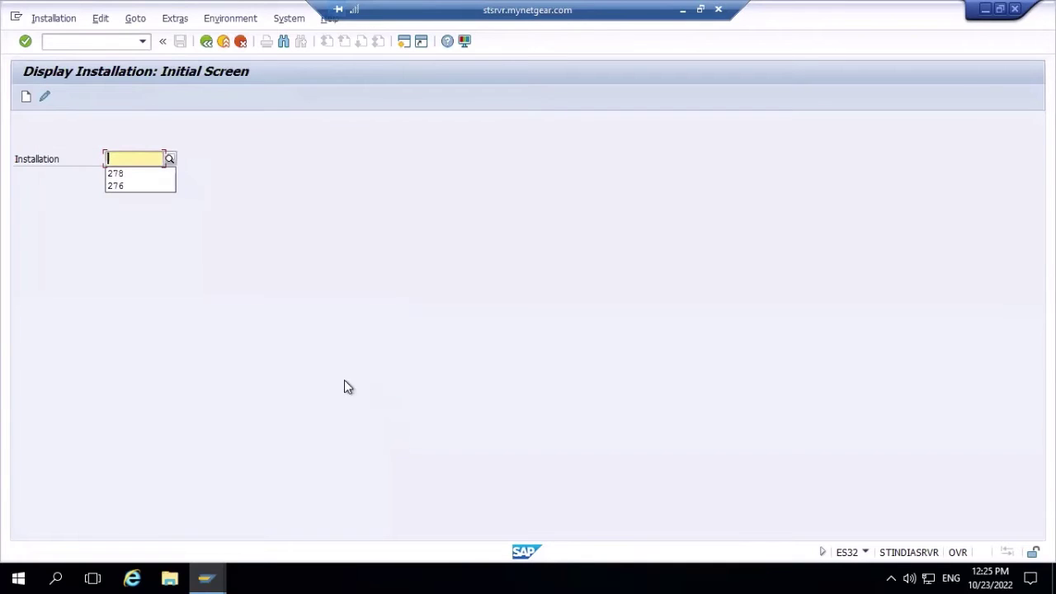
{"action": "left_click", "coordinate": [147, 185]}
{"action": "key", "text": "Return"}
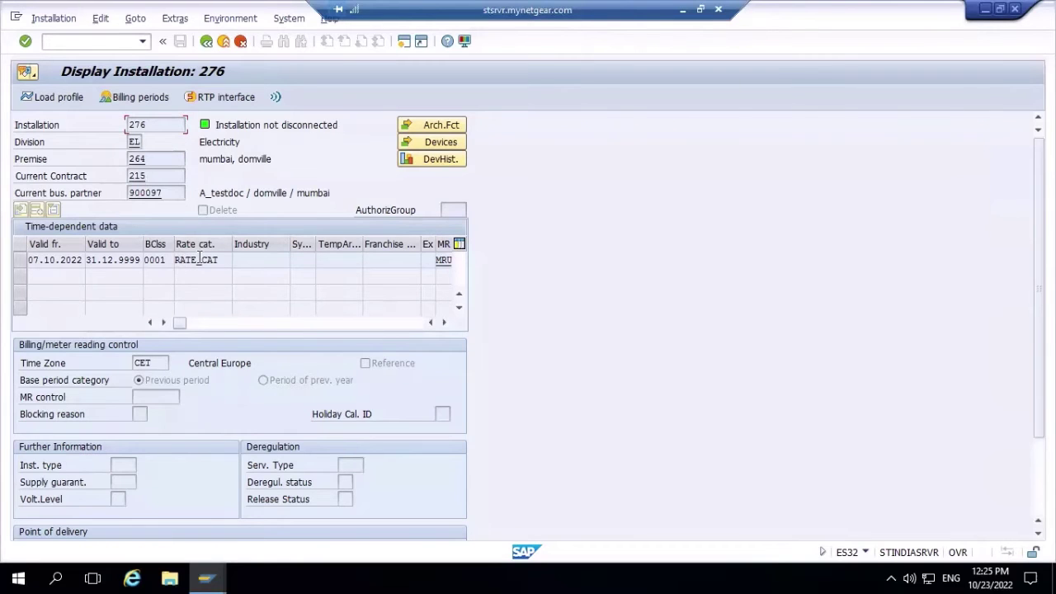
- Drill from rate category RATE_CAT into its billing schema SCHEMA-DEM
{"action": "double_click", "coordinate": [203, 259]}
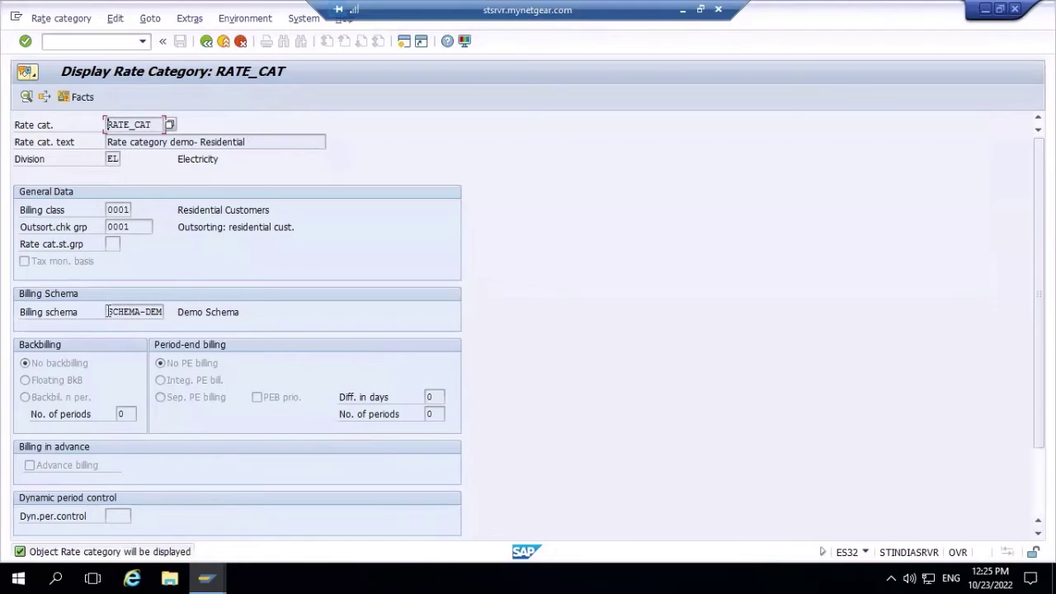
{"action": "left_click_drag", "start_coordinate": [108, 312], "coordinate": [177, 311]}
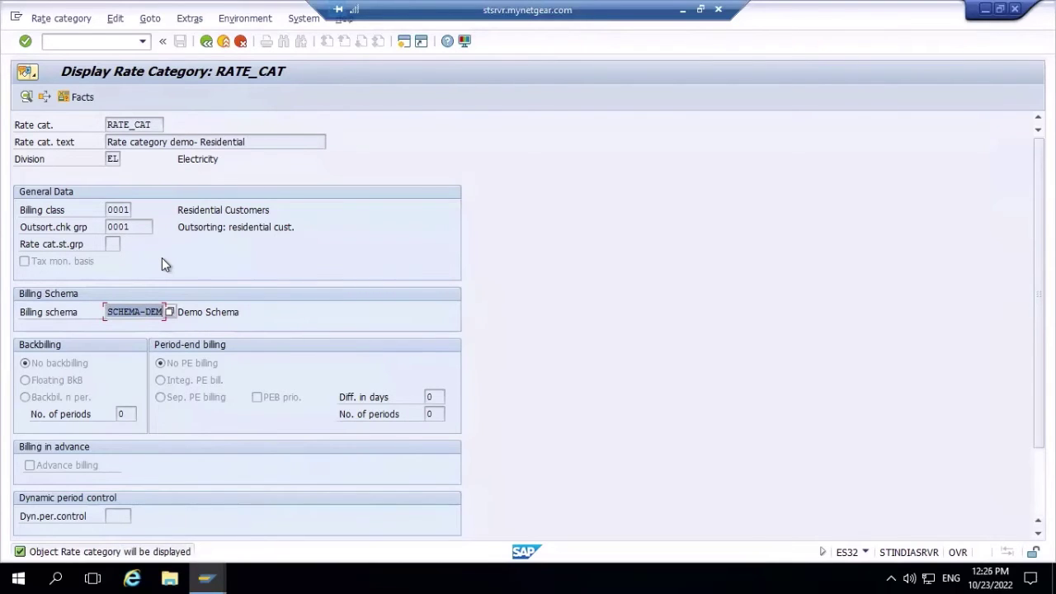
{"action": "double_click", "coordinate": [134, 310]}
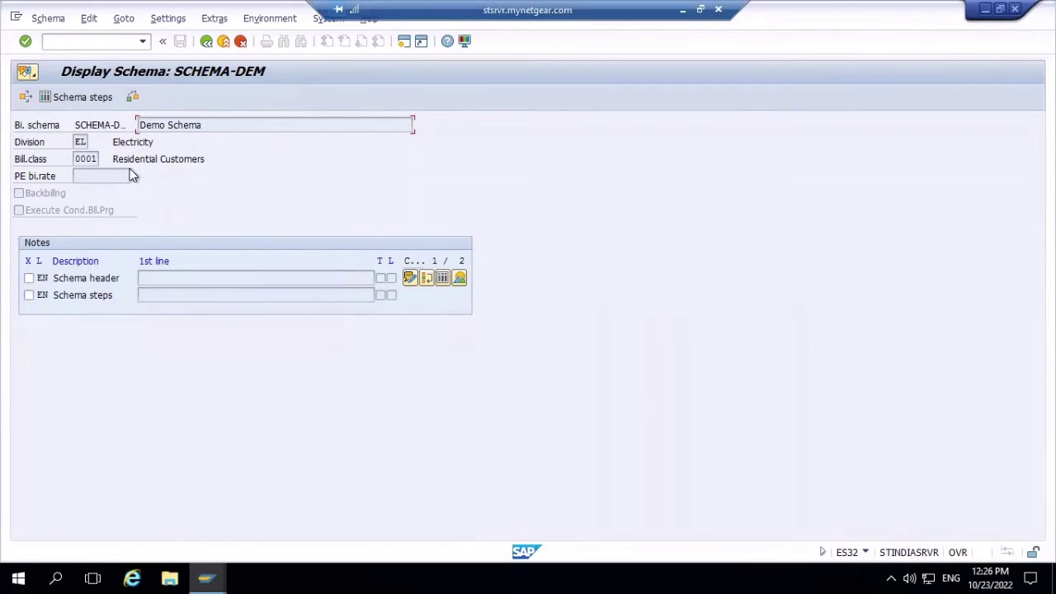
- List SCHEMA-DEM's schema steps and open rate RATE-DEMO from step 1
{"action": "left_click", "coordinate": [84, 96]}
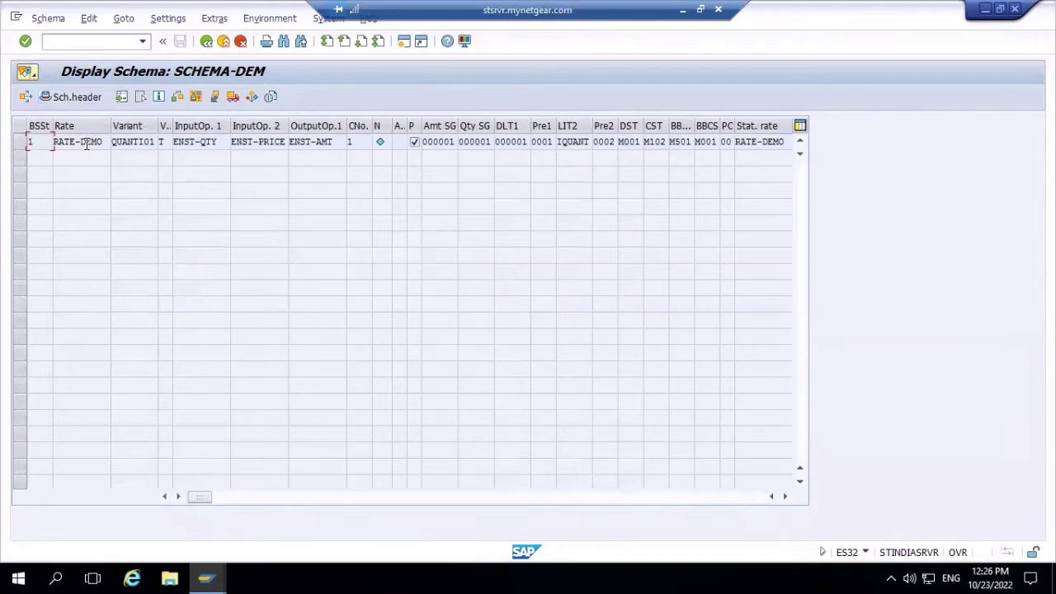
{"action": "double_click", "coordinate": [86, 141]}
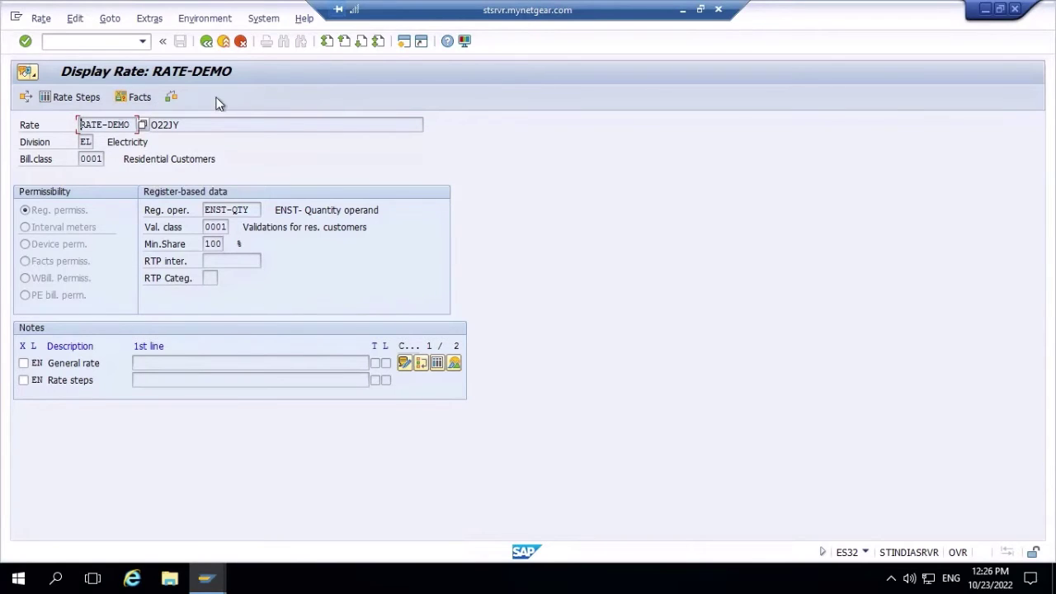
- Review RATE-DEMO's rate steps, then go back three screens toward installation 276
{"action": "left_click", "coordinate": [76, 97]}
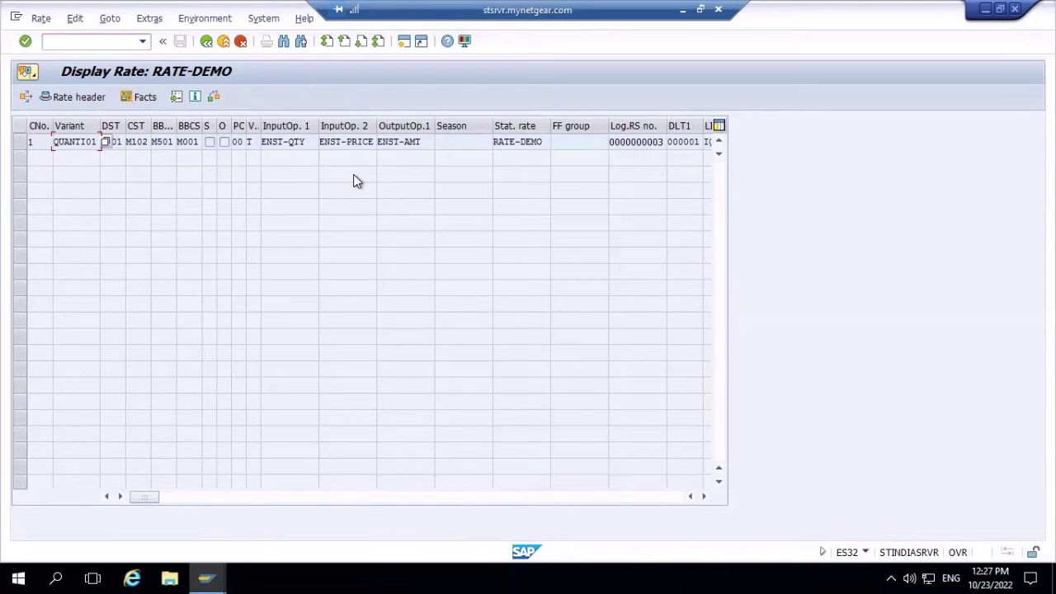
{"action": "left_click", "coordinate": [205, 42]}
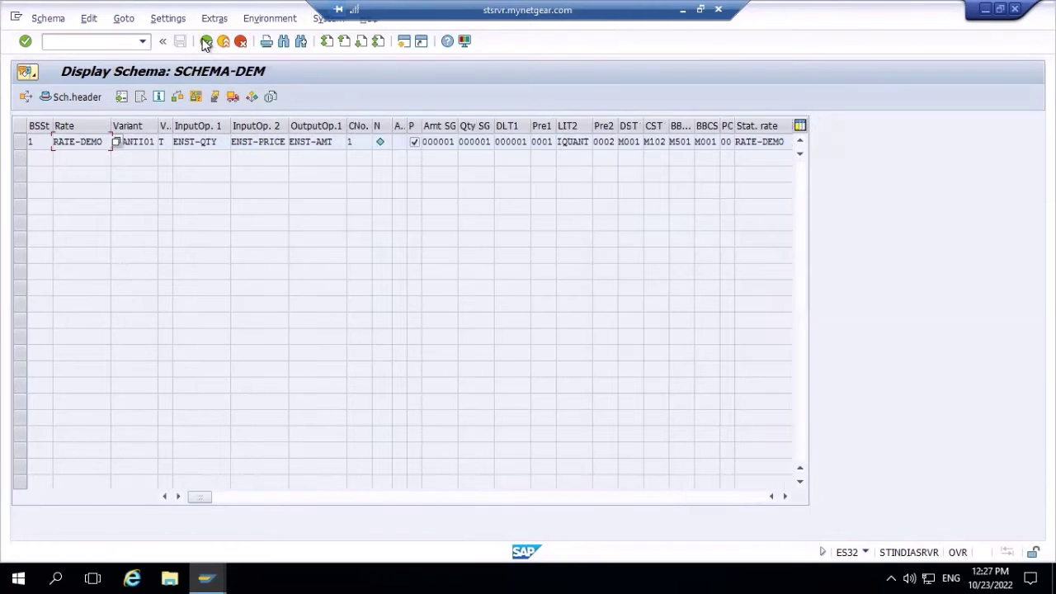
{"action": "left_click", "coordinate": [205, 42]}
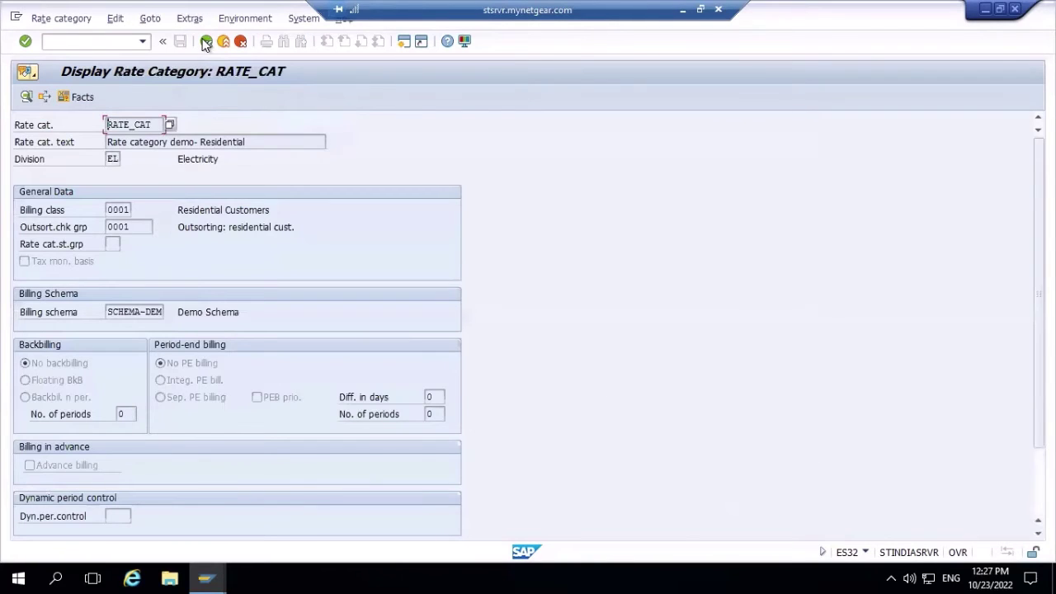
{"action": "left_click", "coordinate": [206, 42]}
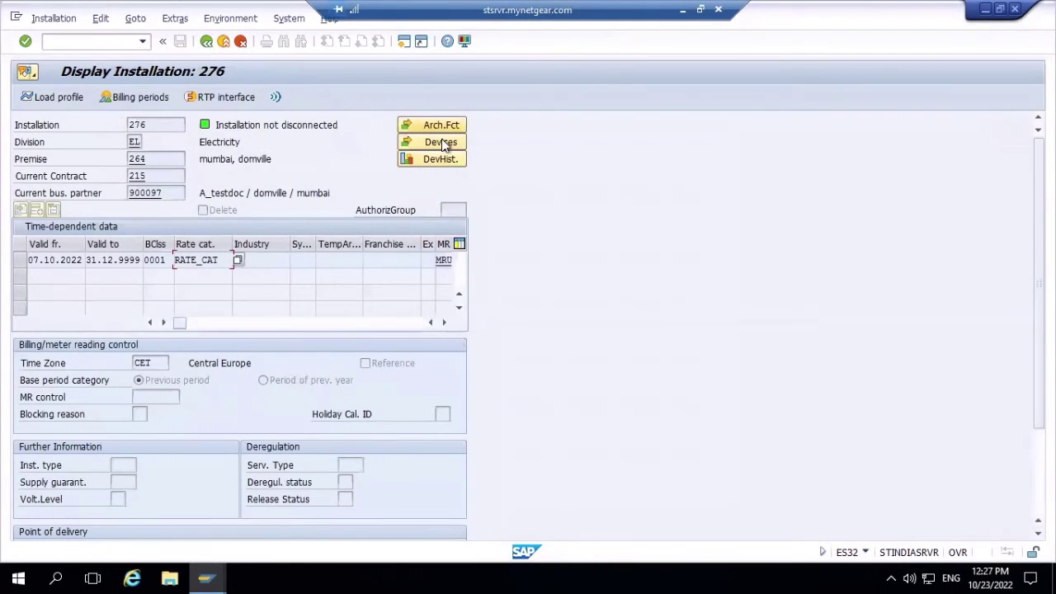
{"action": "left_click", "coordinate": [441, 142]}
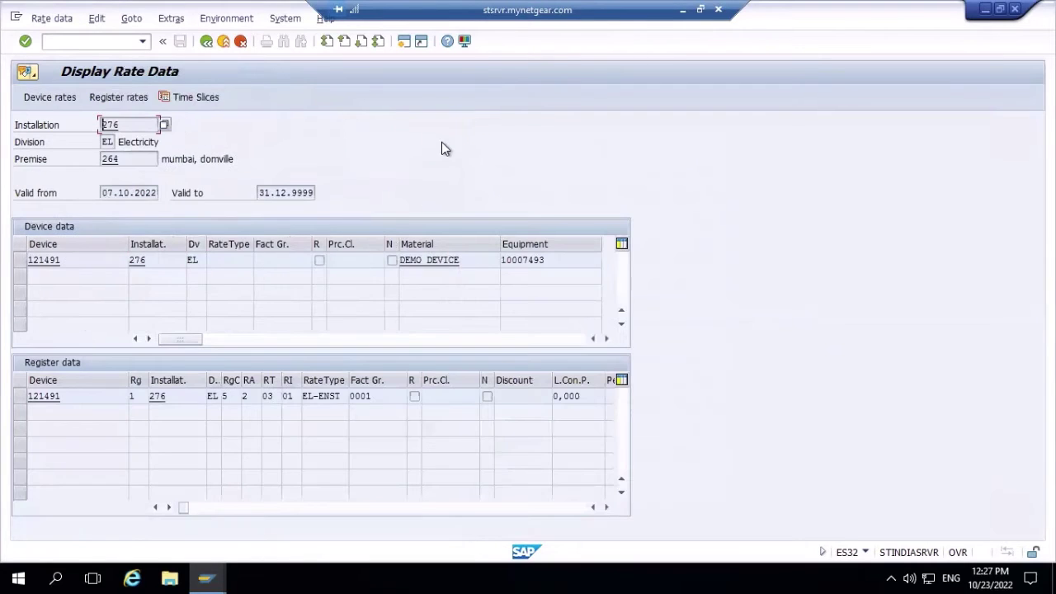
{"action": "left_click", "coordinate": [333, 397]}
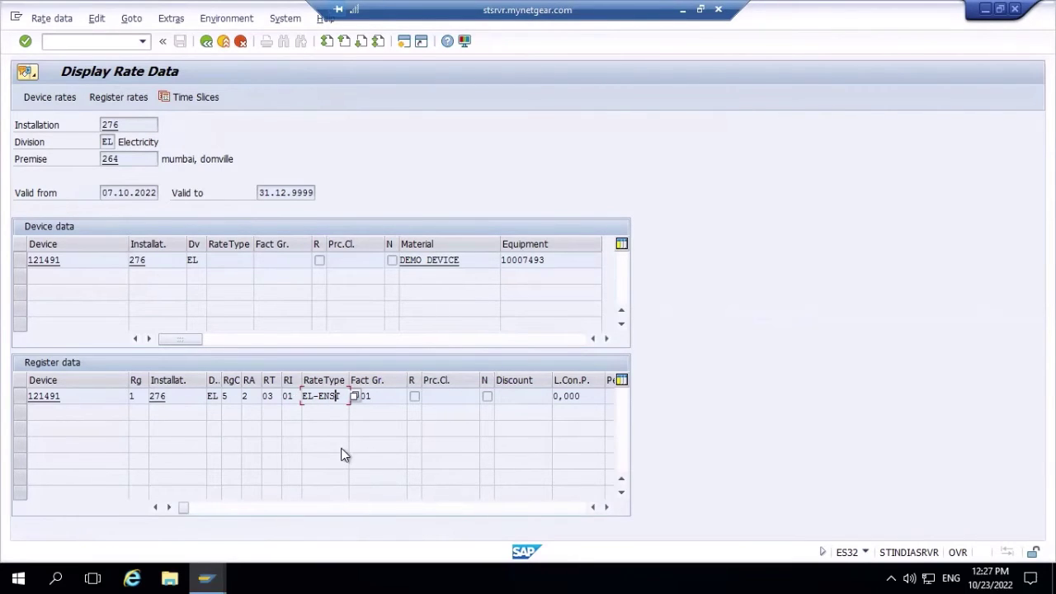
{"action": "left_click", "coordinate": [206, 41]}
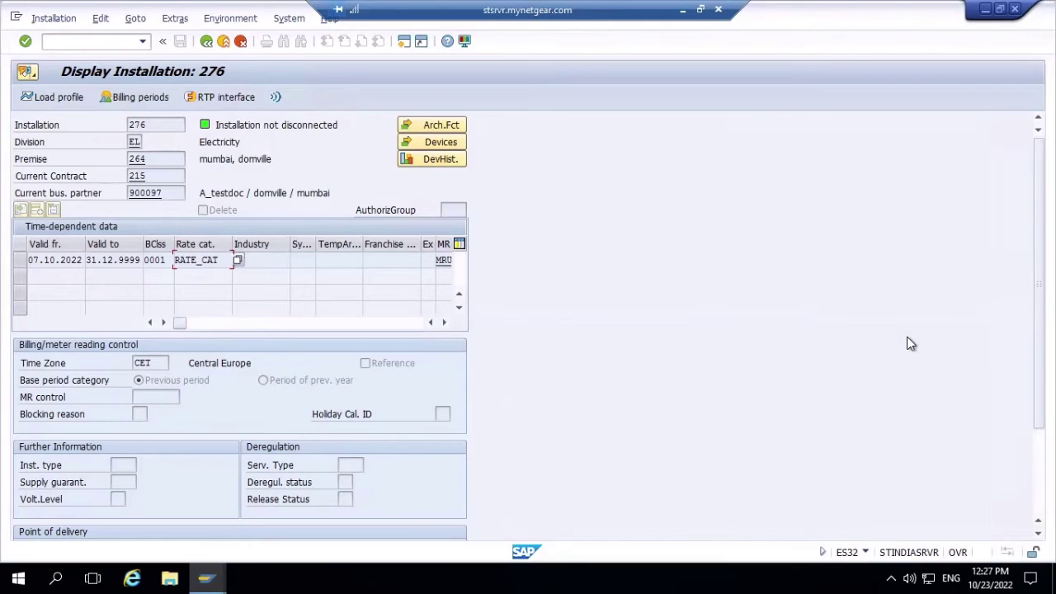
- Start transaction /nEA50 to create a new operand
{"action": "left_click", "coordinate": [113, 43]}
{"action": "type", "text": "/"}
{"action": "type", "text": "ea50"}
{"action": "key", "text": "Left"}
{"action": "key", "text": "Left"}
{"action": "key", "text": "Left"}
{"action": "key", "text": "Left"}
{"action": "type", "text": "n"}
{"action": "key", "text": "Return"}
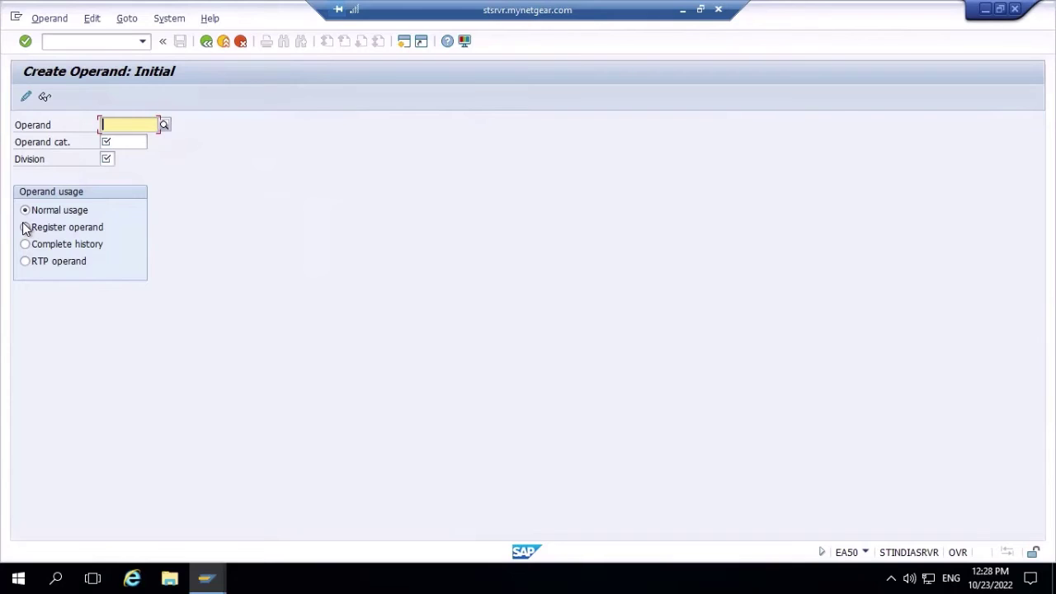
- Define register operand PA-Reg with operand category QUANT and division Electricity
{"action": "left_click", "coordinate": [24, 227]}
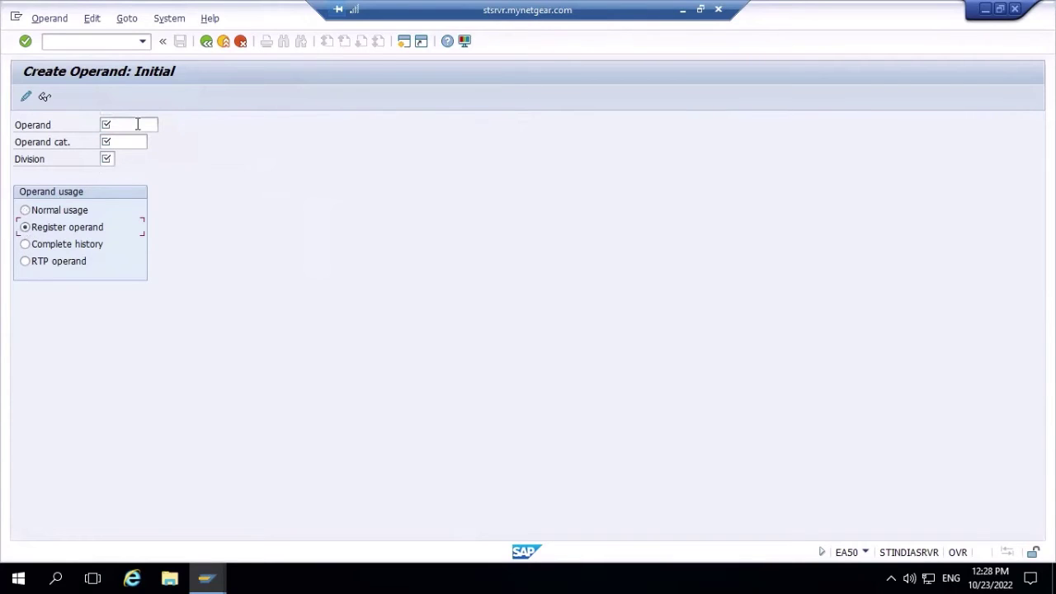
{"action": "left_click", "coordinate": [138, 125]}
{"action": "type", "text": "PA"}
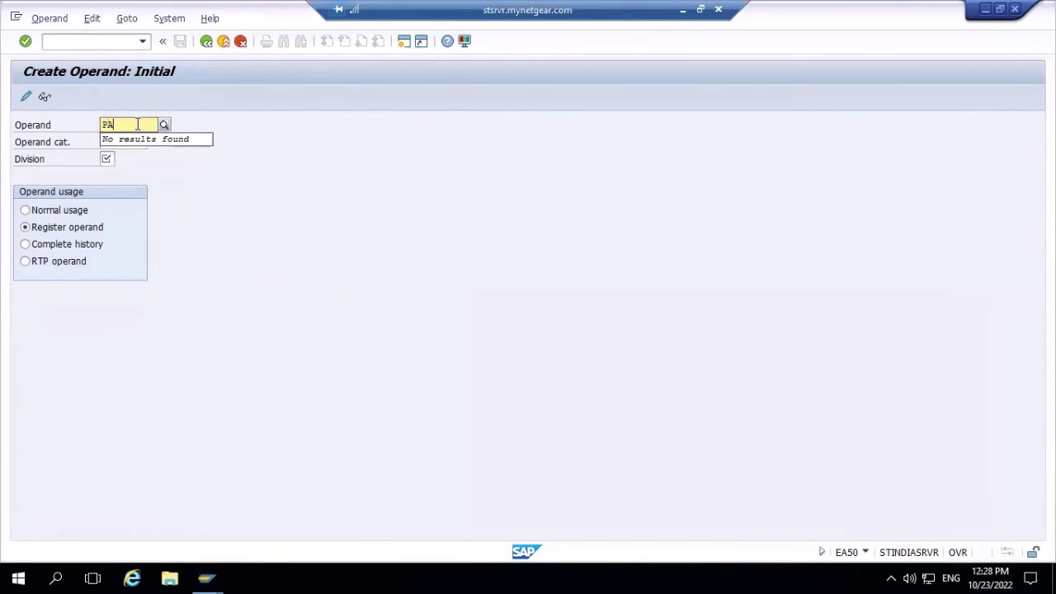
{"action": "type", "text": "-Reg"}
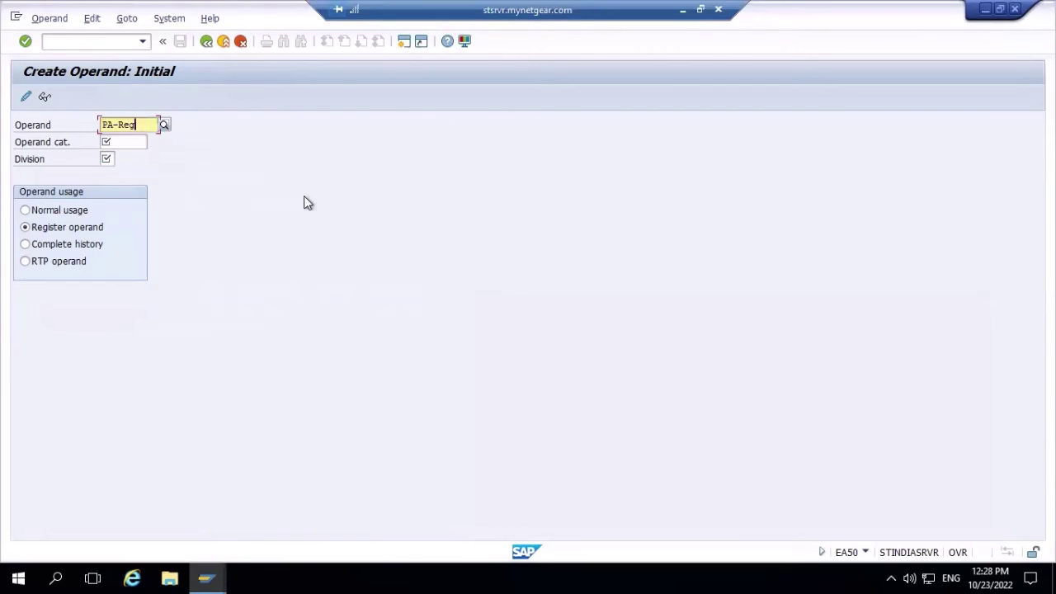
{"action": "left_click", "coordinate": [135, 145]}
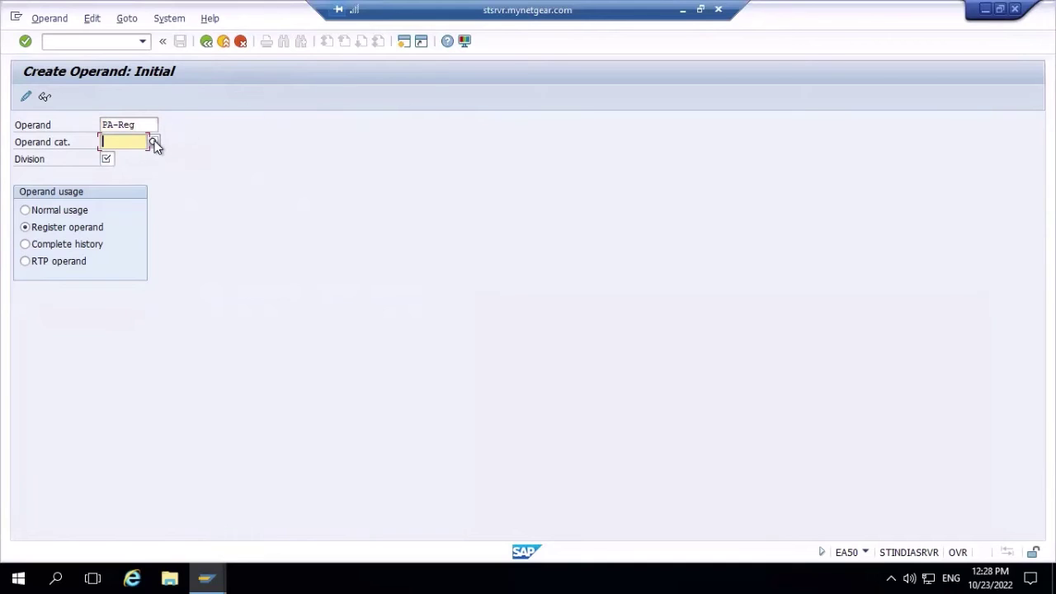
{"action": "left_click", "coordinate": [154, 142]}
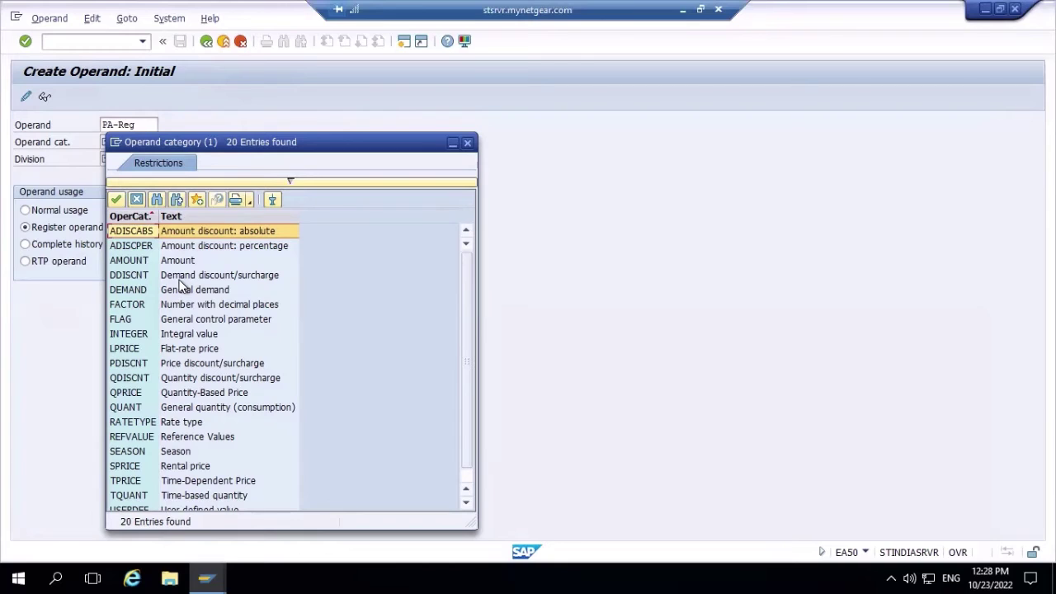
{"action": "double_click", "coordinate": [139, 408]}
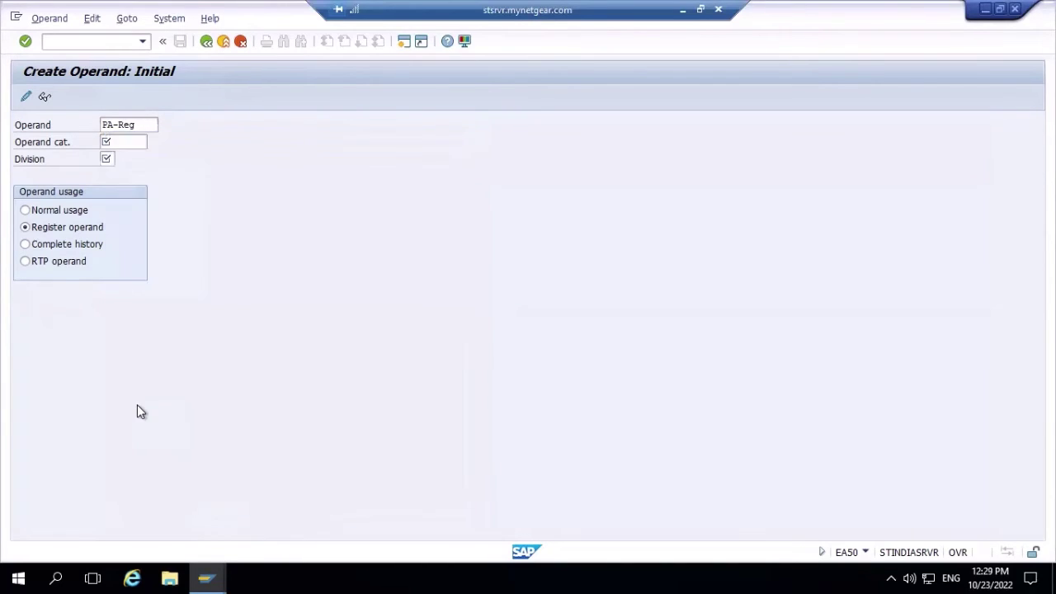
{"action": "left_click", "coordinate": [106, 160]}
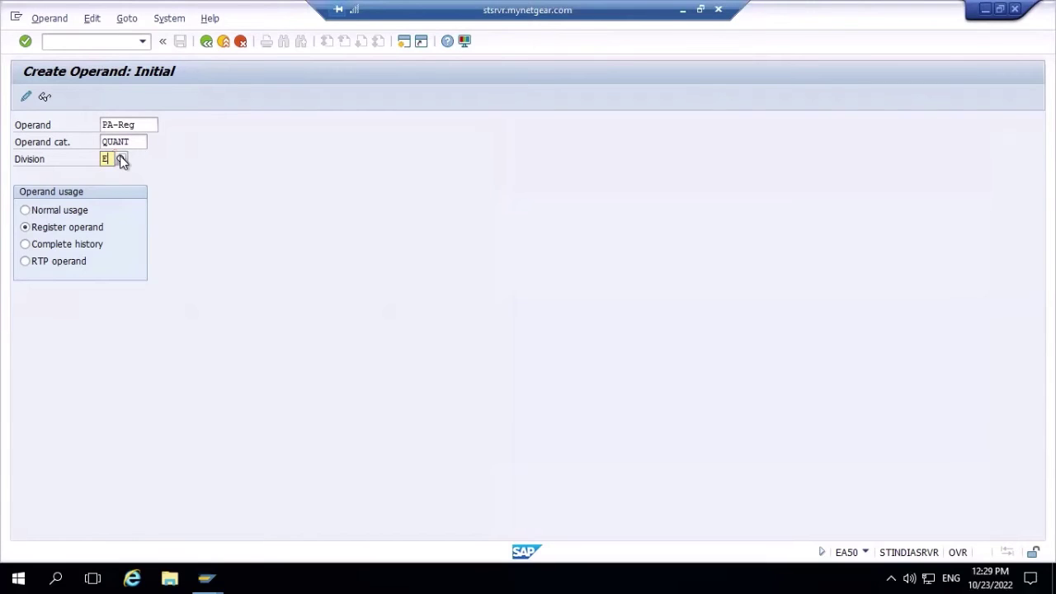
{"action": "left_click", "coordinate": [121, 159]}
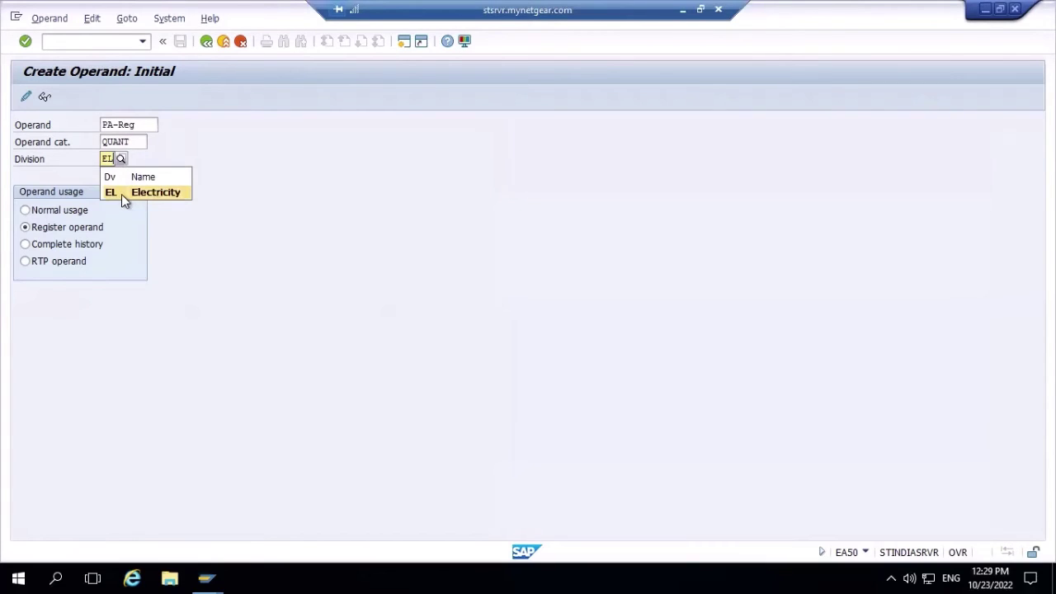
{"action": "left_click", "coordinate": [121, 194]}
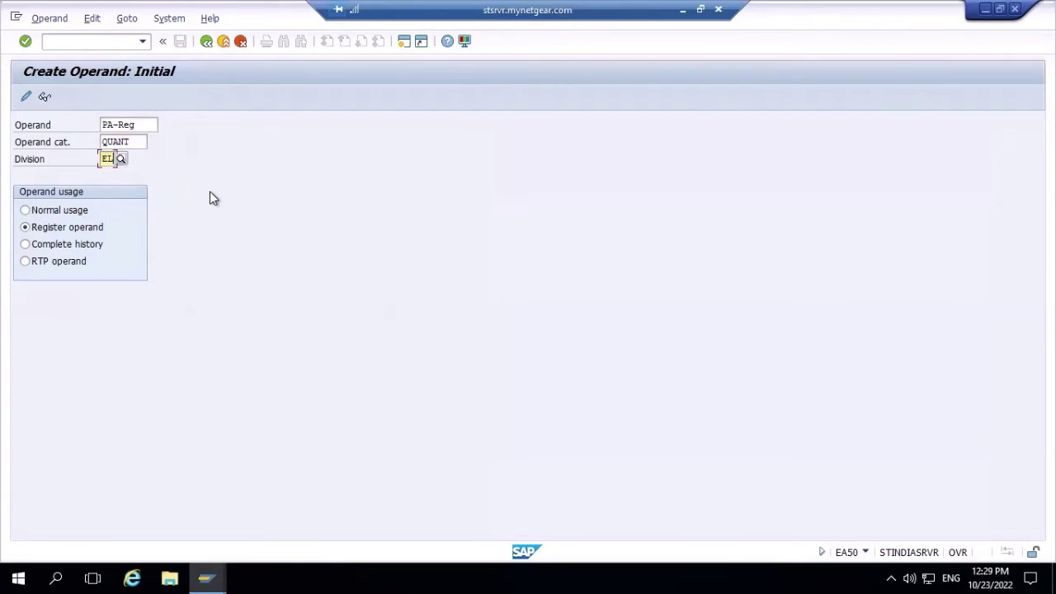
{"action": "key", "text": "Return"}
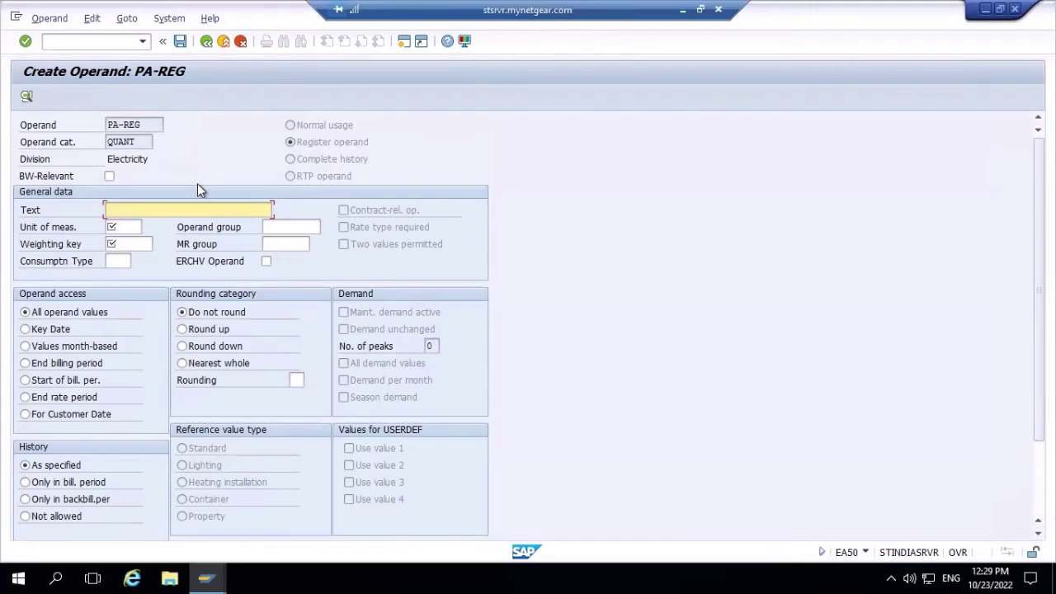
- Mark PA-REG as BW-relevant and set its text to 'quant operand for PA-REG'
{"action": "left_click", "coordinate": [110, 178]}
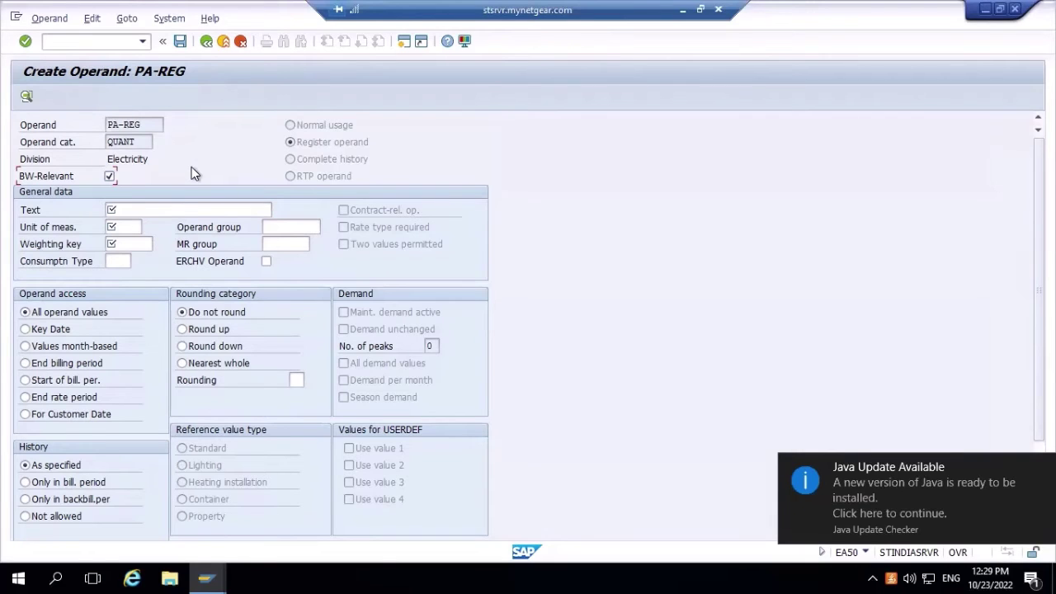
{"action": "left_click", "coordinate": [169, 208]}
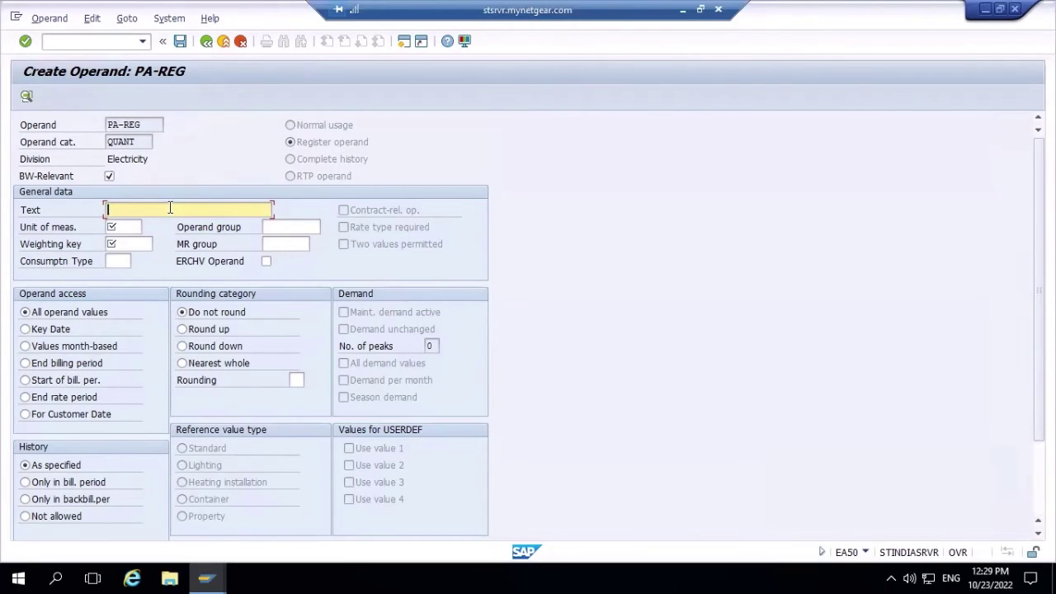
{"action": "type", "text": "Q"}
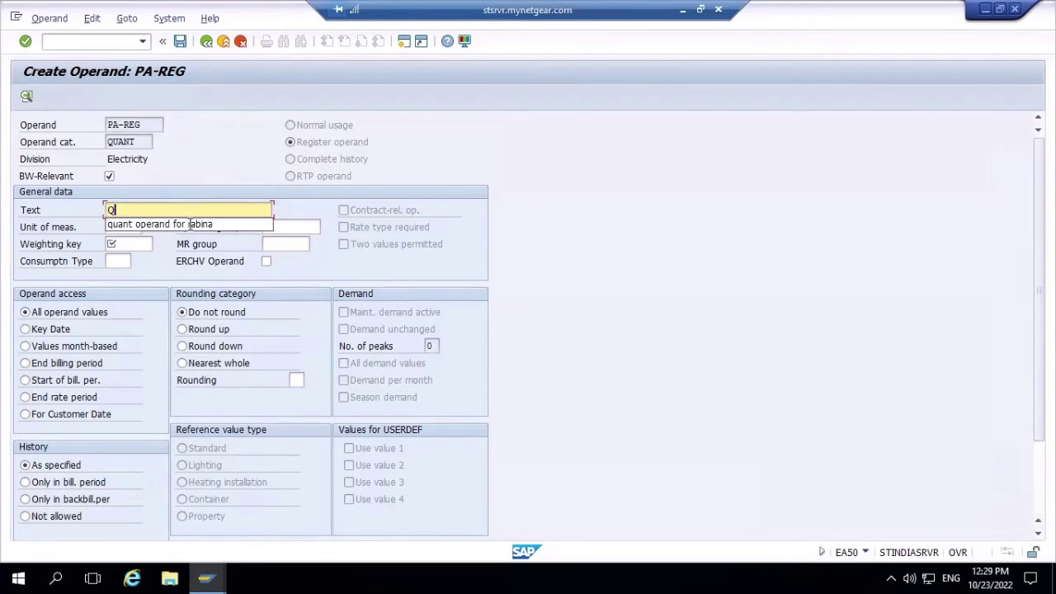
{"action": "left_click", "coordinate": [190, 224]}
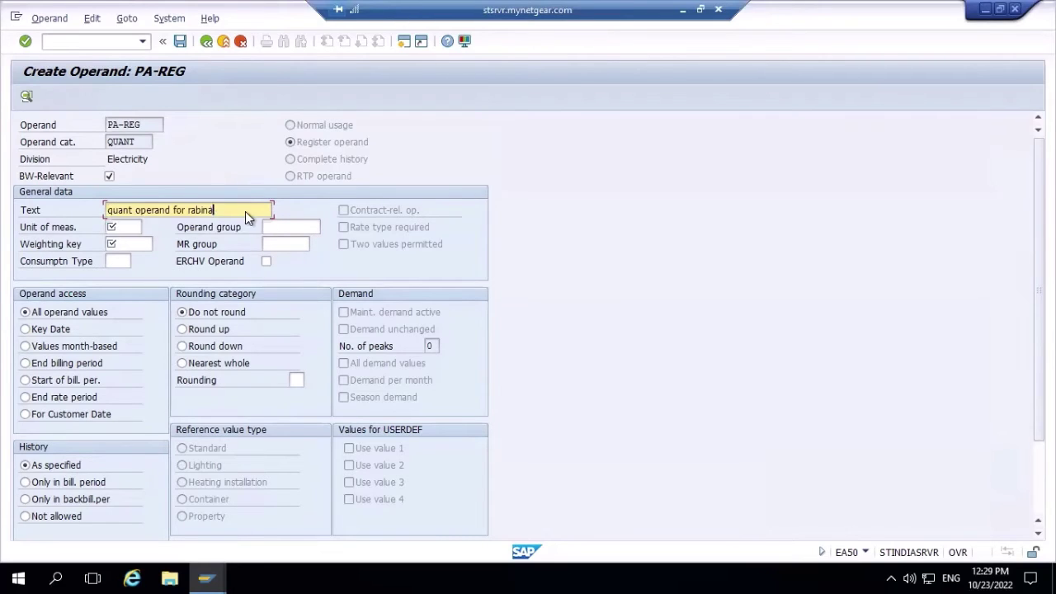
{"action": "key", "text": "BackSpace"}
{"action": "key", "text": "BackSpace"}
{"action": "key", "text": "BackSpace"}
{"action": "key", "text": "BackSpace"}
{"action": "key", "text": "BackSpace"}
{"action": "key", "text": "BackSpace"}
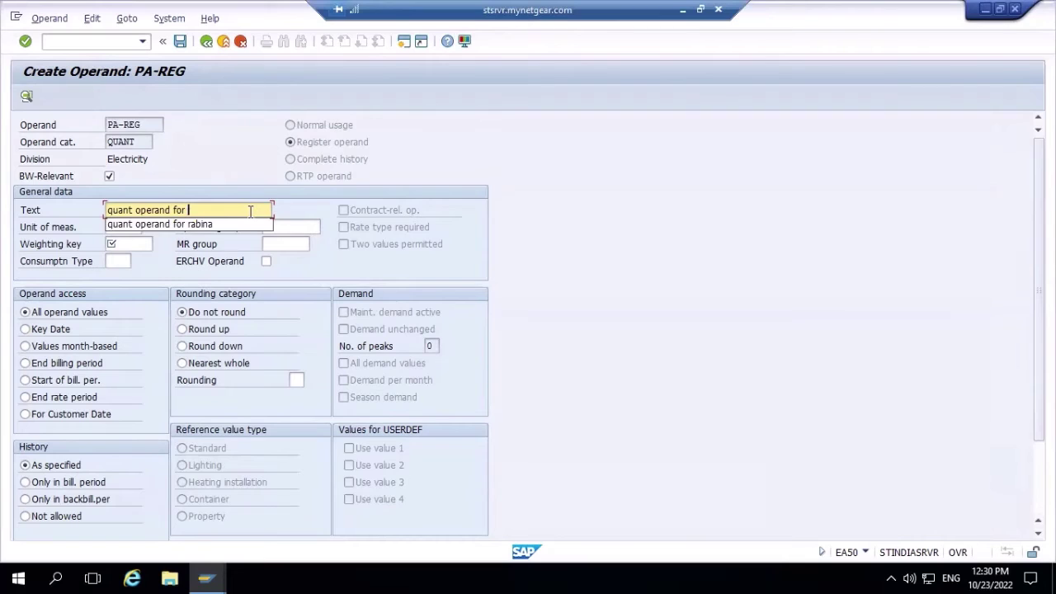
{"action": "type", "text": "PA"}
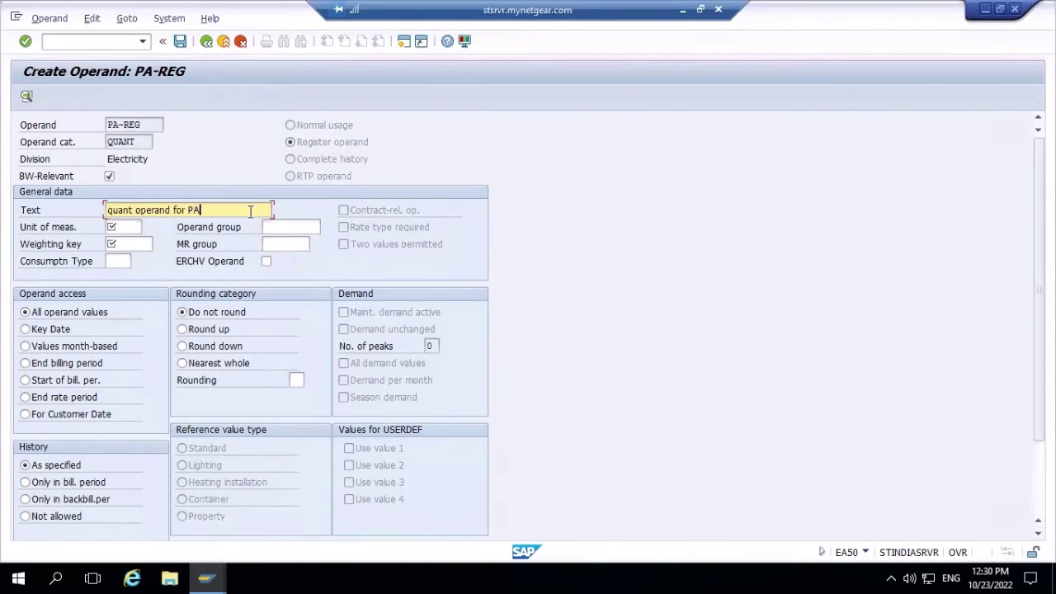
{"action": "type", "text": "-REG"}
- Search the unit of measure list for kwh, then close it without choosing a unit
{"action": "left_click", "coordinate": [123, 226]}
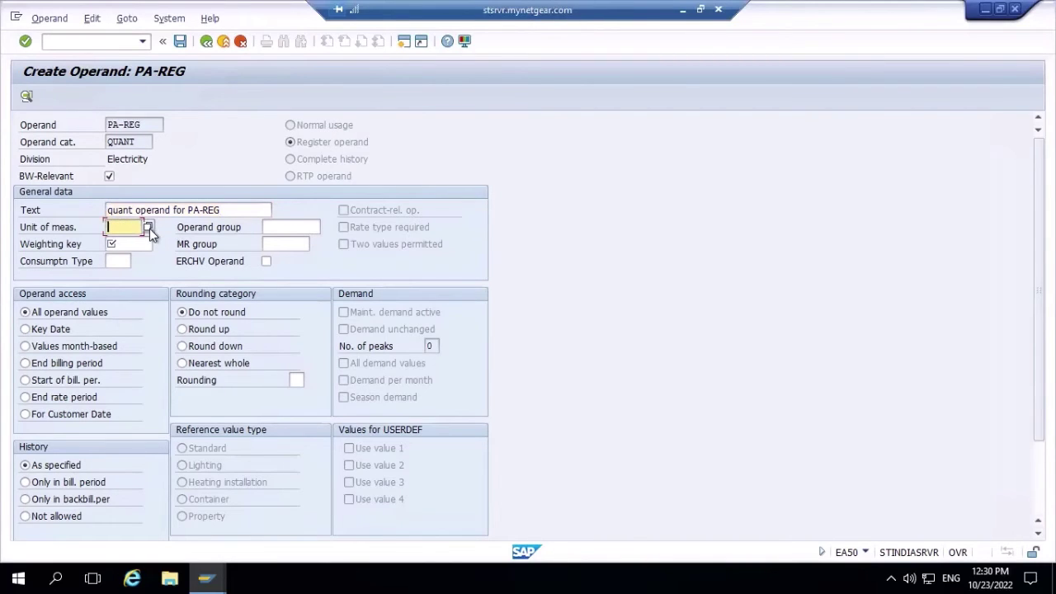
{"action": "left_click", "coordinate": [148, 228]}
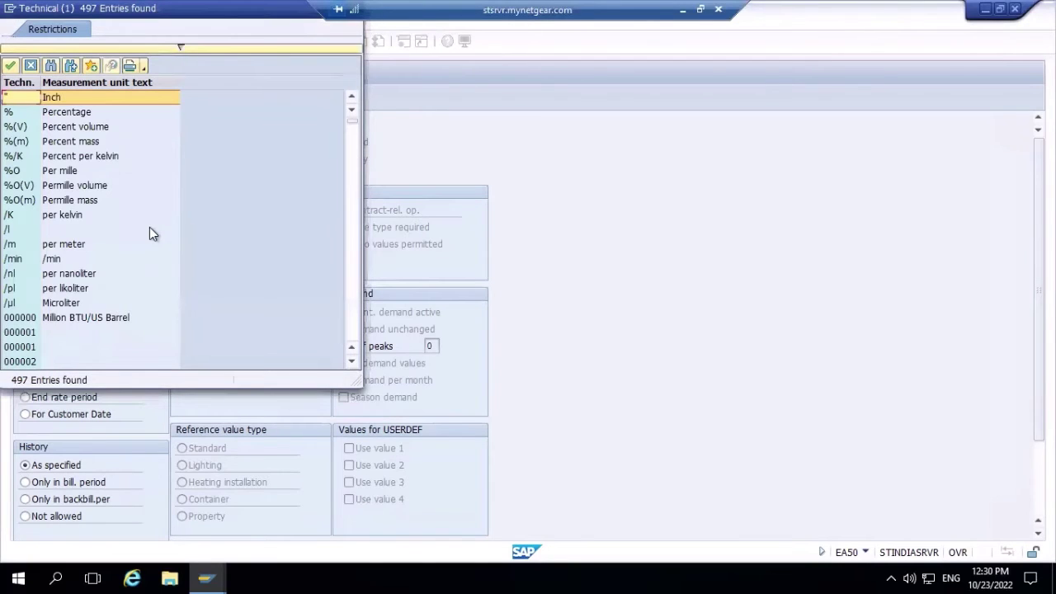
{"action": "left_click", "coordinate": [52, 66]}
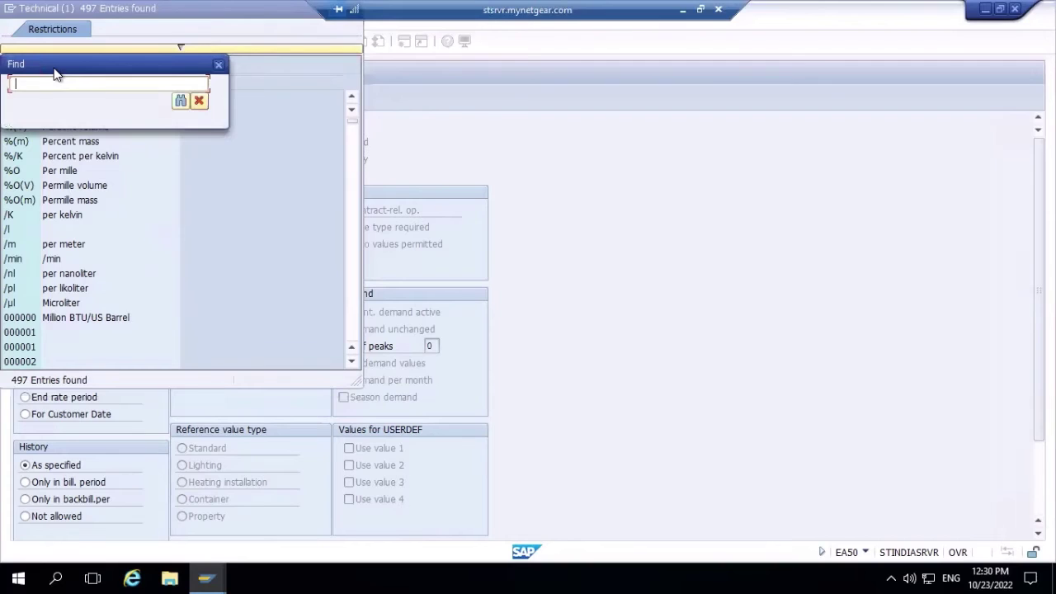
{"action": "type", "text": "kwh"}
{"action": "left_click", "coordinate": [180, 101]}
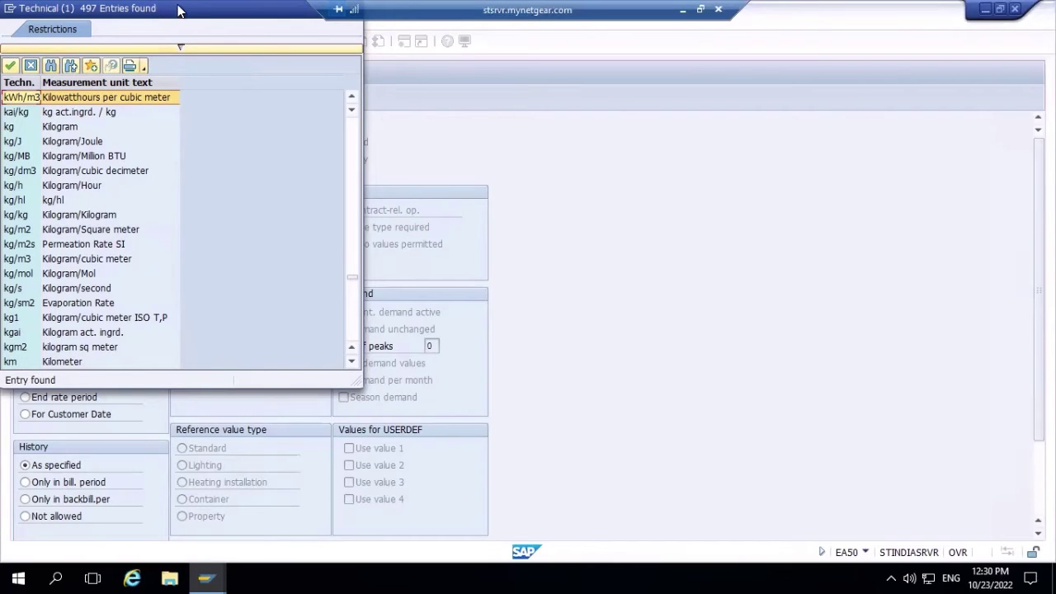
{"action": "left_click_drag", "start_coordinate": [180, 10], "coordinate": [311, 73]}
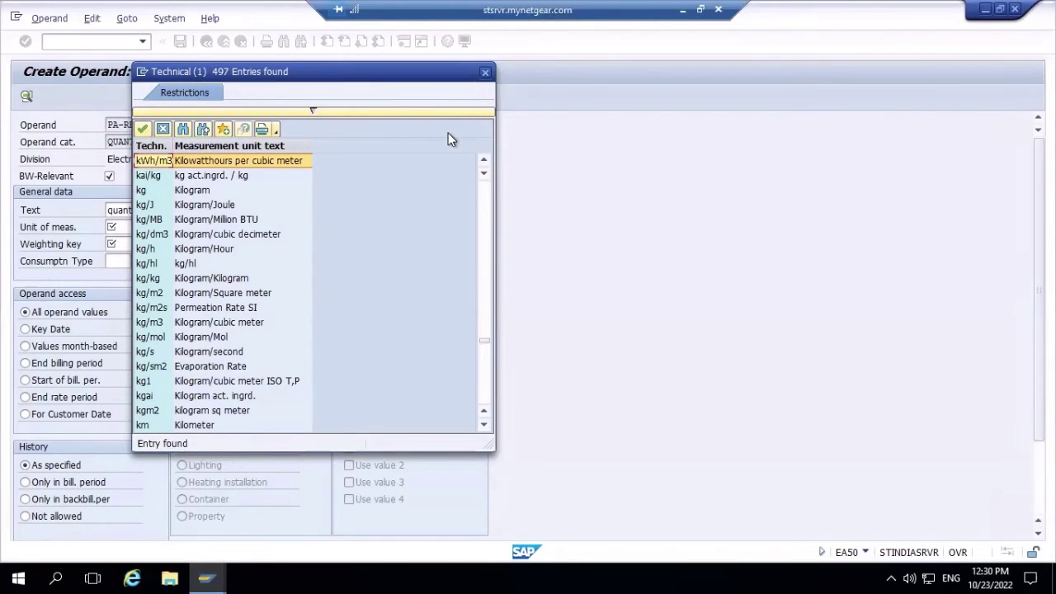
{"action": "left_click", "coordinate": [488, 74]}
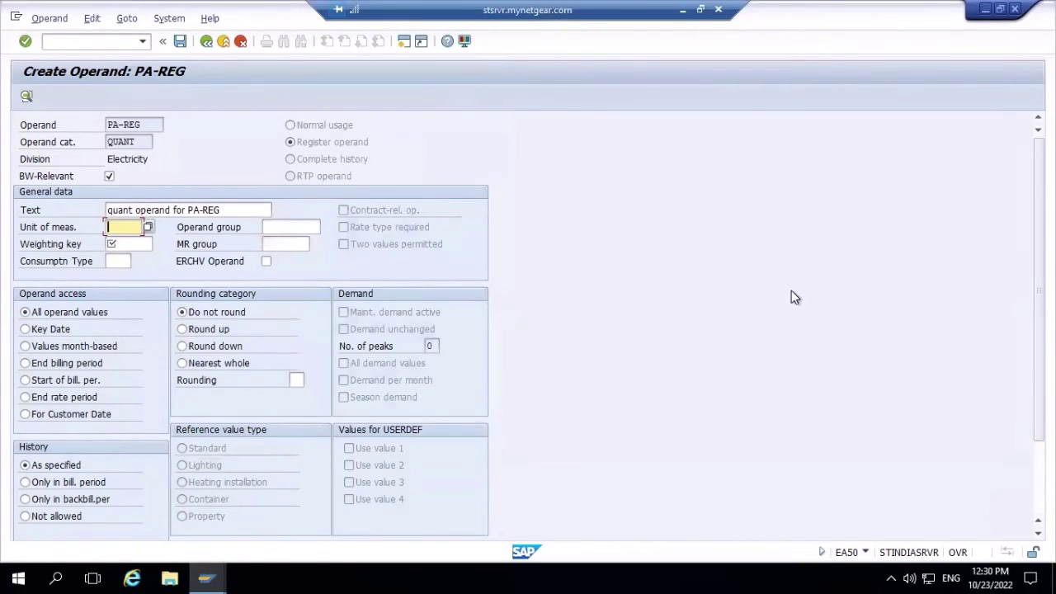
- Give PA-REG unit of measure kwh and weighting key 01 (Linear weighting)
{"action": "type", "text": "kwh"}
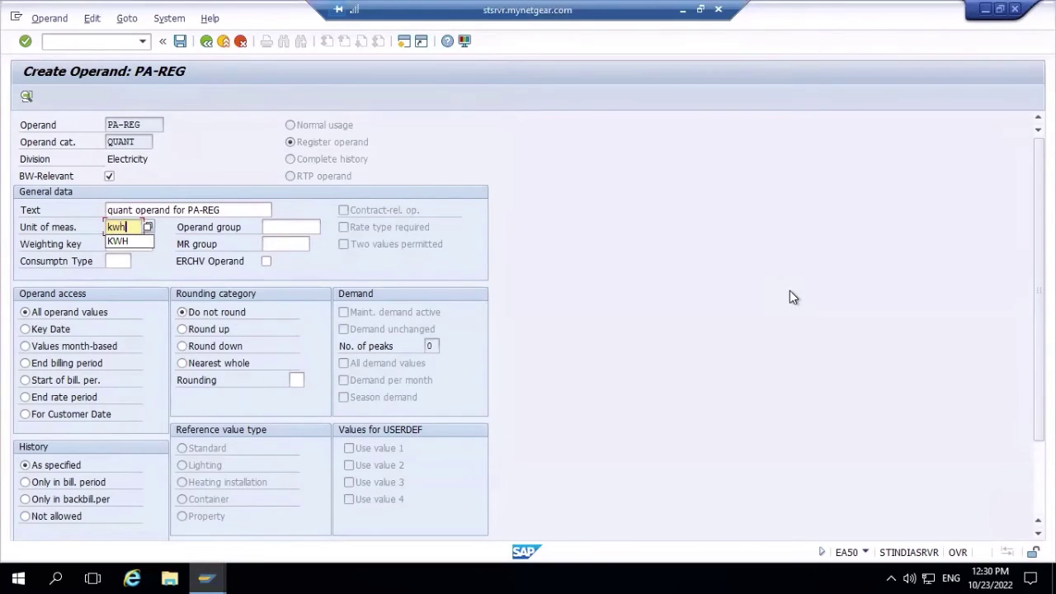
{"action": "key", "text": "Escape"}
{"action": "left_click", "coordinate": [123, 244]}
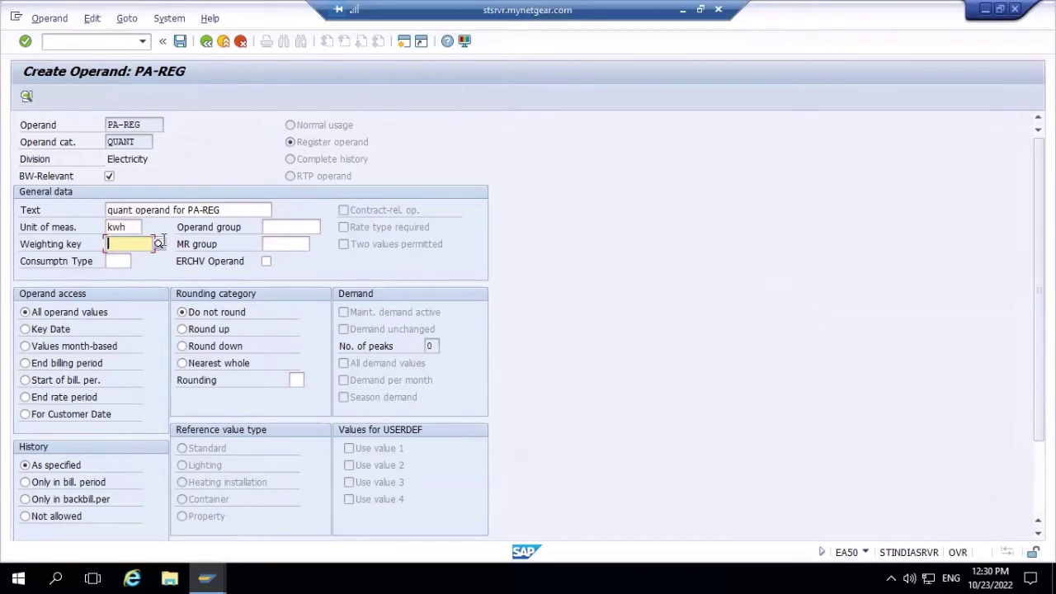
{"action": "left_click", "coordinate": [159, 246]}
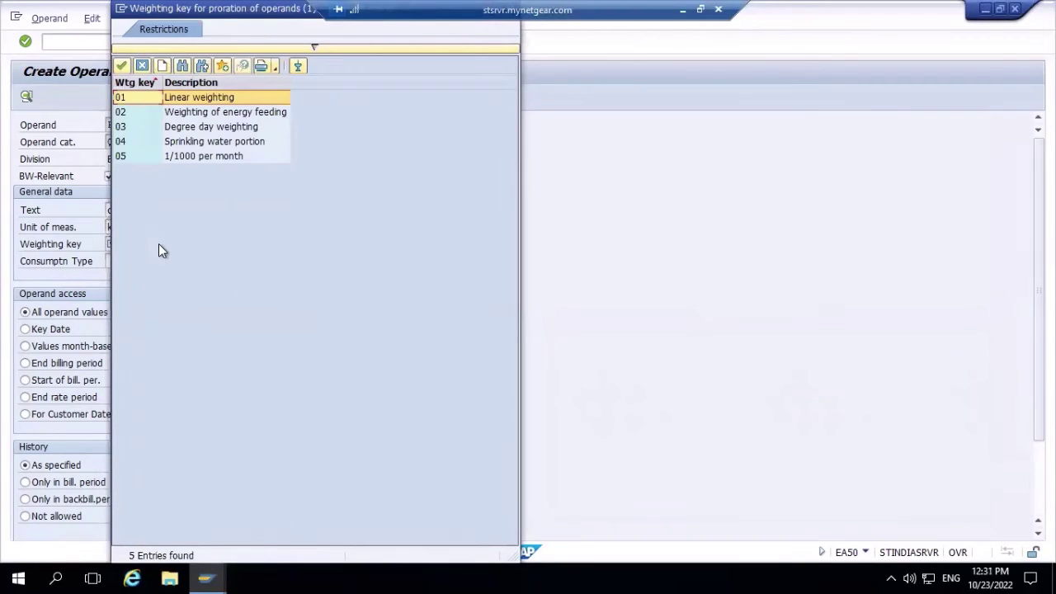
{"action": "left_click", "coordinate": [123, 65]}
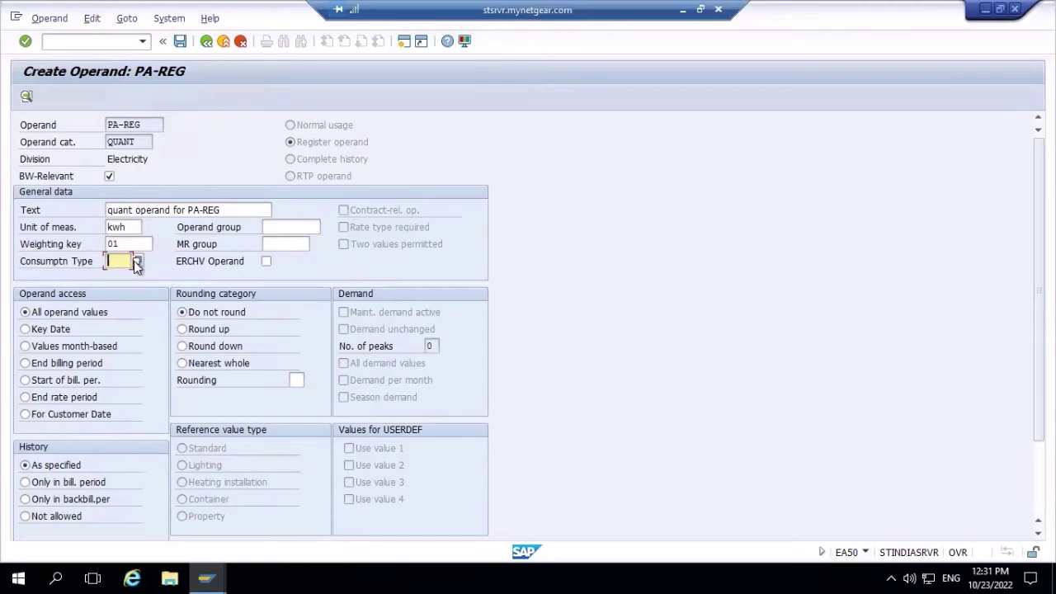
- Leave consumption type empty after finding no values, and save operand PA-REG
{"action": "left_click", "coordinate": [136, 262]}
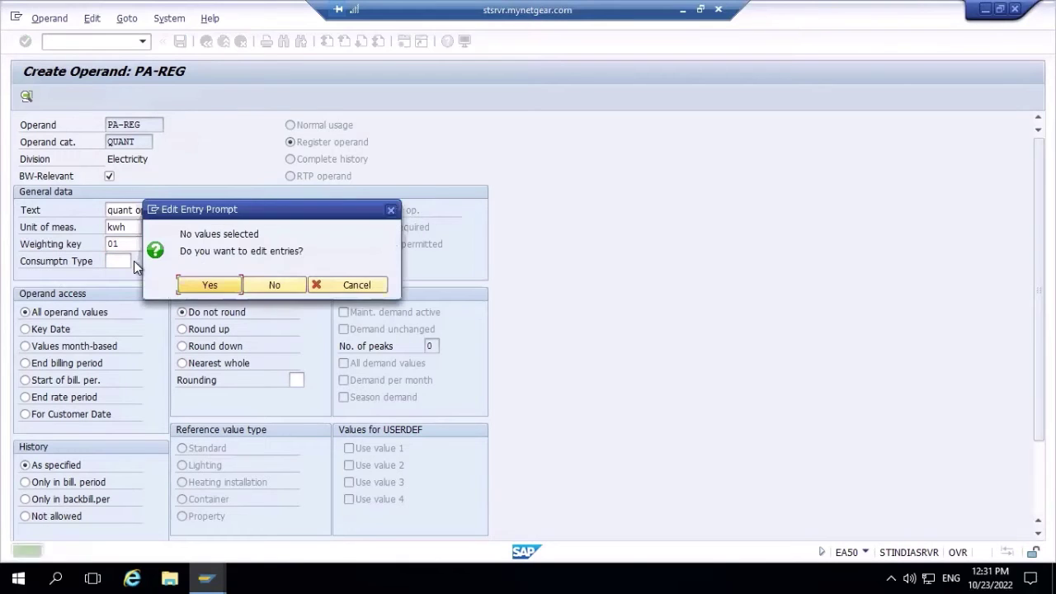
{"action": "left_click", "coordinate": [391, 212]}
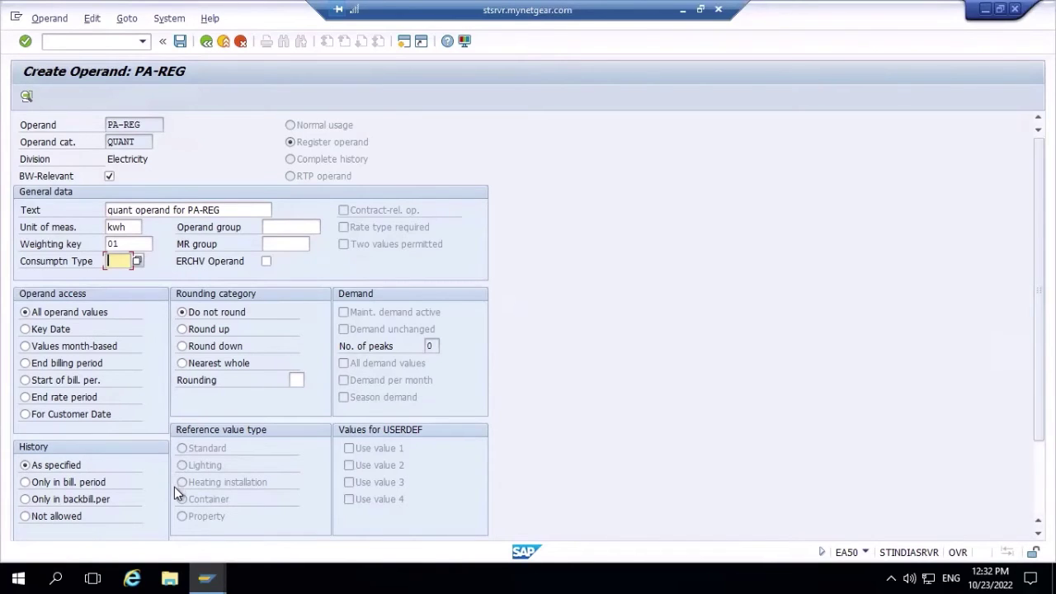
{"action": "left_click", "coordinate": [181, 43]}
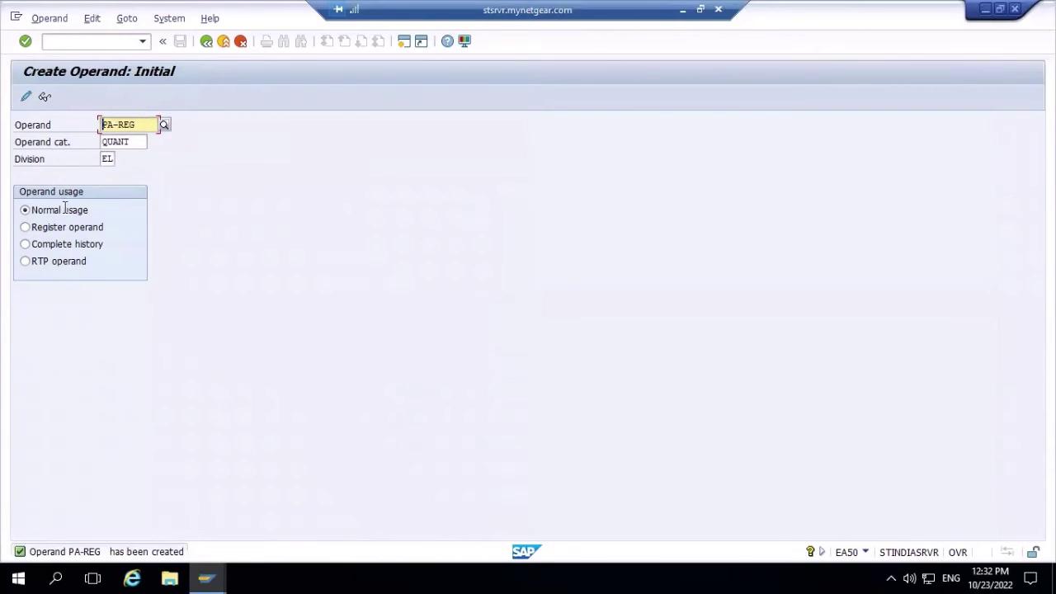
{"action": "left_click", "coordinate": [46, 98]}
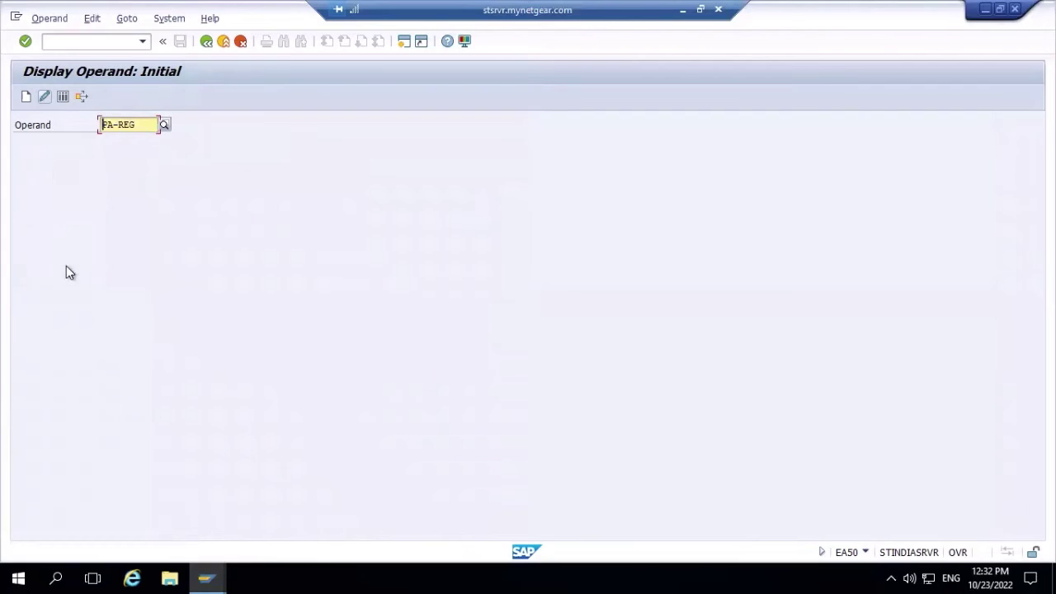
{"action": "key", "text": "Return"}
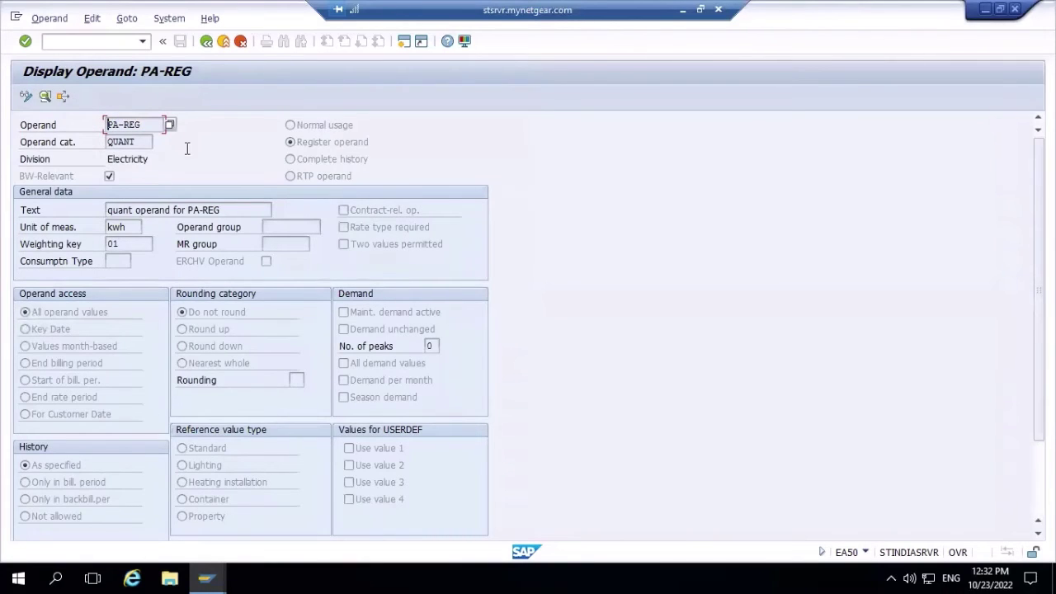
{"action": "left_click", "coordinate": [207, 42]}
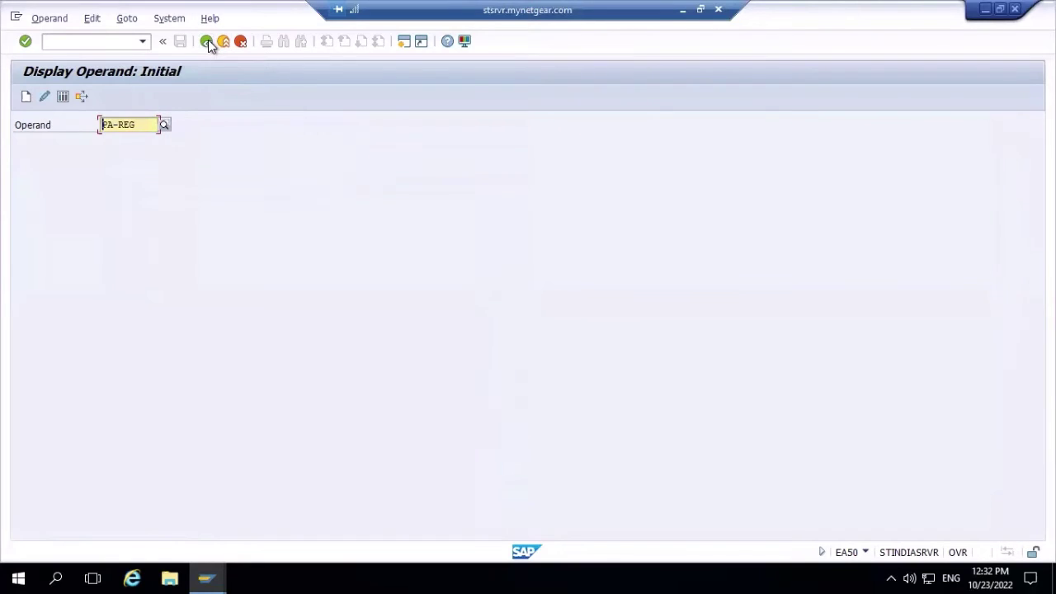
{"action": "left_click", "coordinate": [29, 97]}
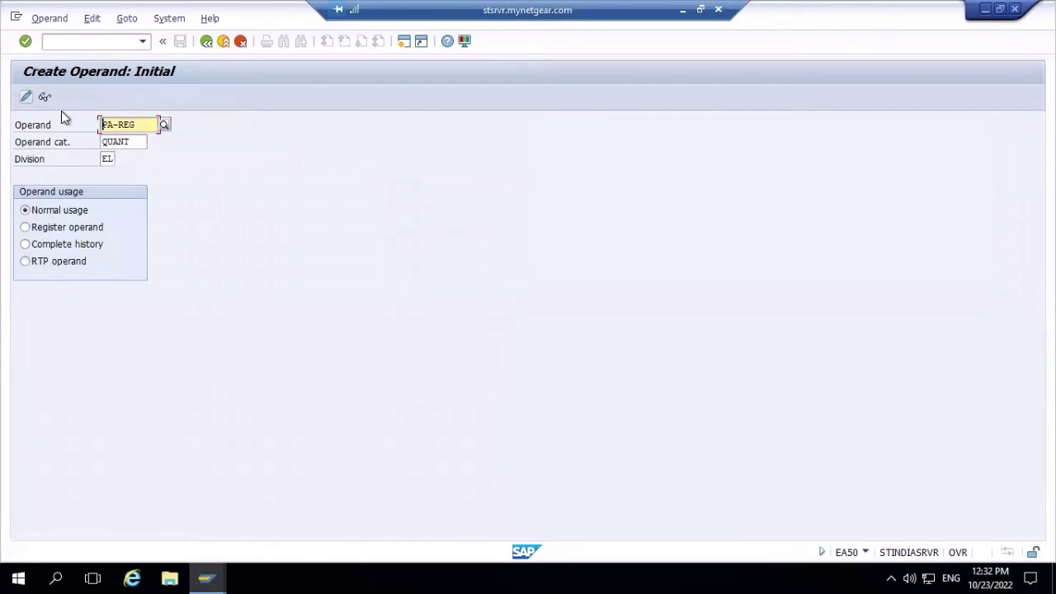
- Rename the operand to PA-PRICE, set category QPRICE (Quantity-Based Price), and open its details
{"action": "left_click", "coordinate": [145, 123]}
{"action": "key", "text": "BackSpace"}
{"action": "key", "text": "BackSpace"}
{"action": "key", "text": "BackSpace"}
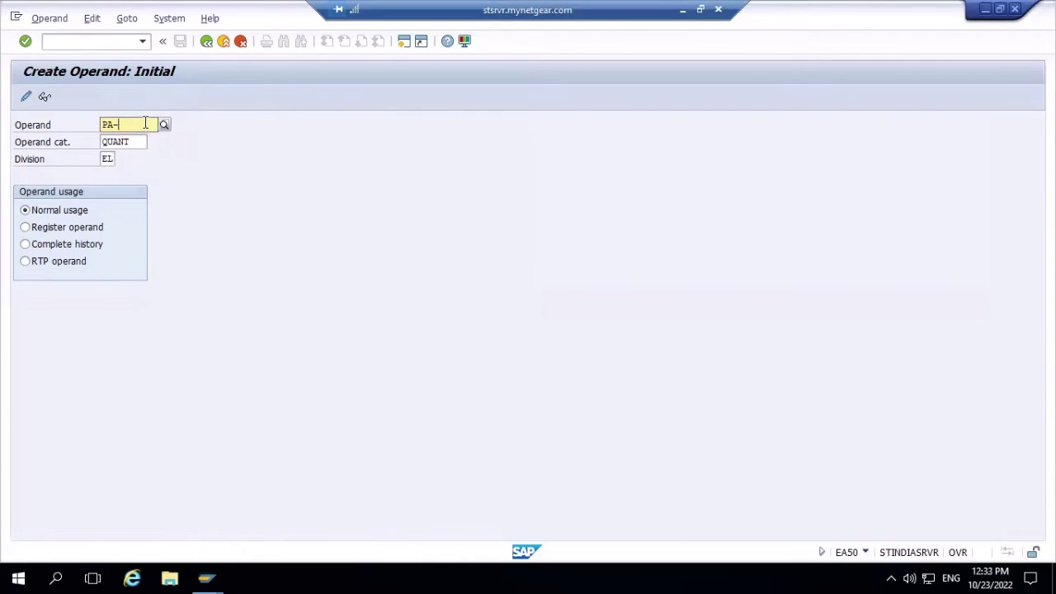
{"action": "type", "text": "P"}
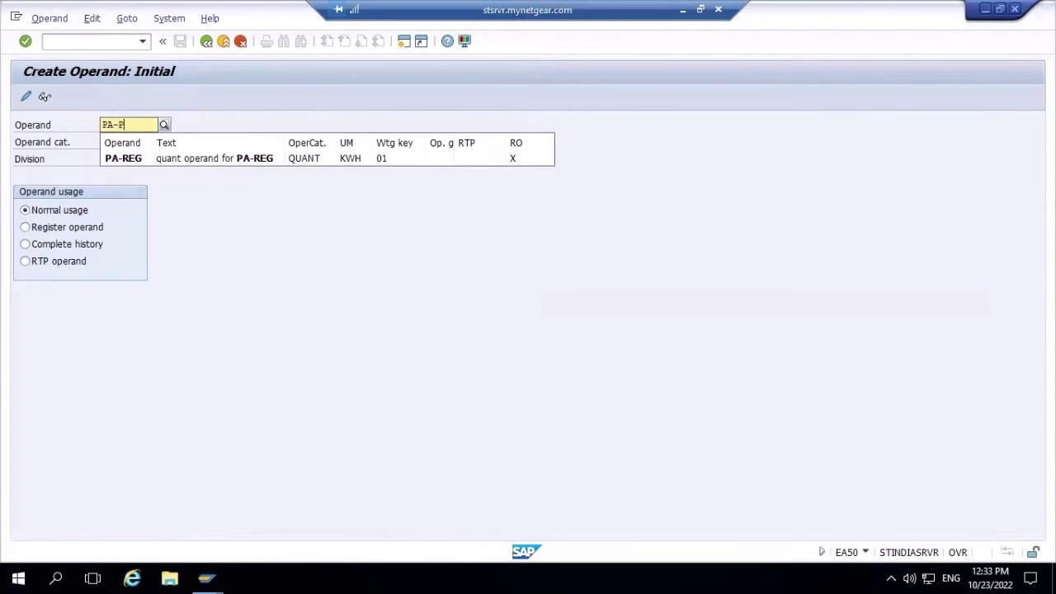
{"action": "type", "text": "RICE"}
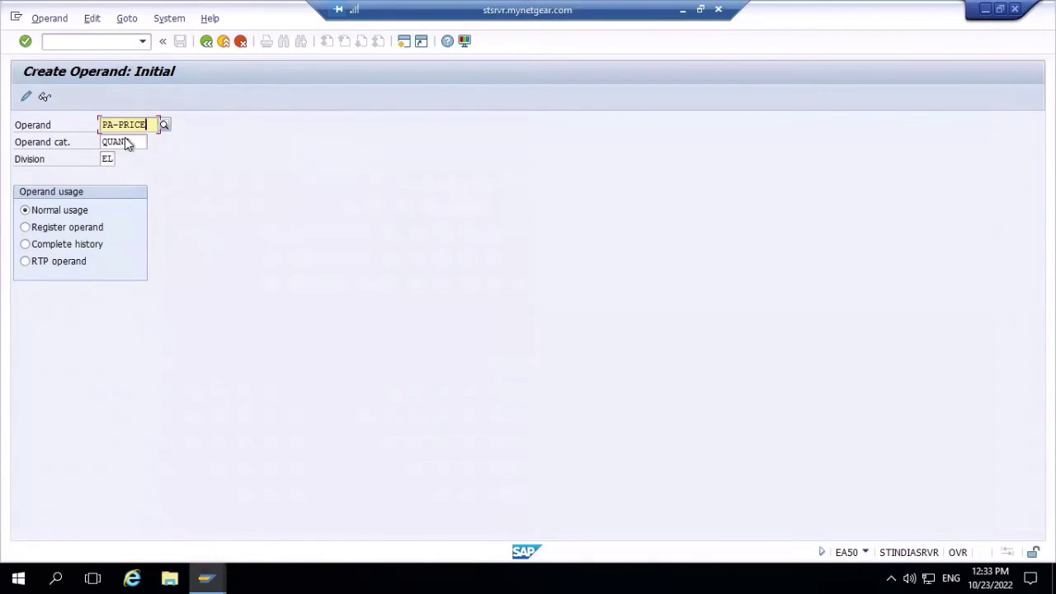
{"action": "left_click", "coordinate": [136, 139]}
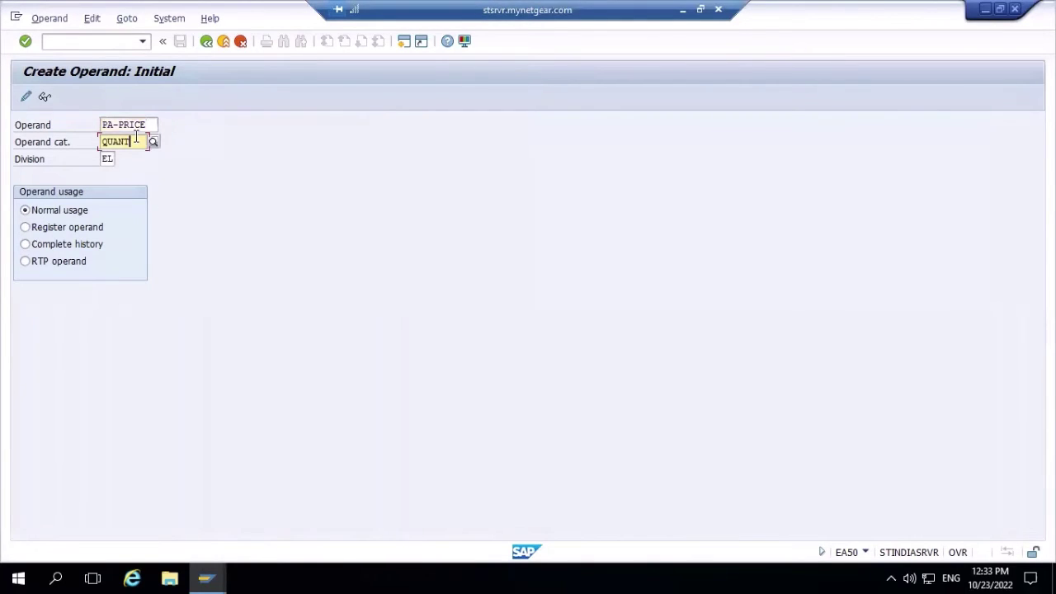
{"action": "key", "text": "BackSpace"}
{"action": "key", "text": "BackSpace"}
{"action": "key", "text": "BackSpace"}
{"action": "key", "text": "BackSpace"}
{"action": "key", "text": "BackSpace"}
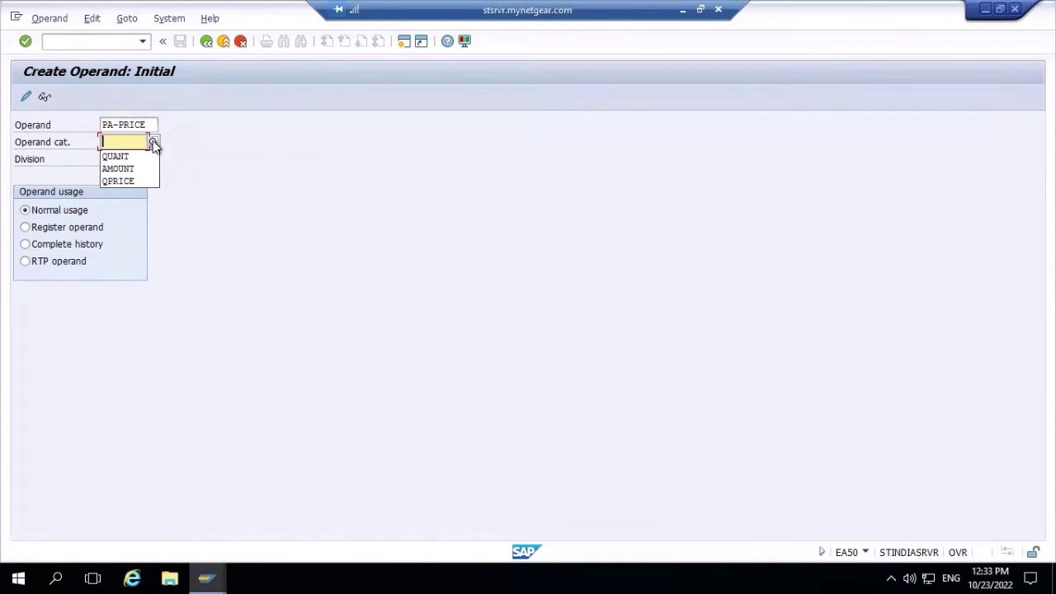
{"action": "left_click", "coordinate": [153, 143]}
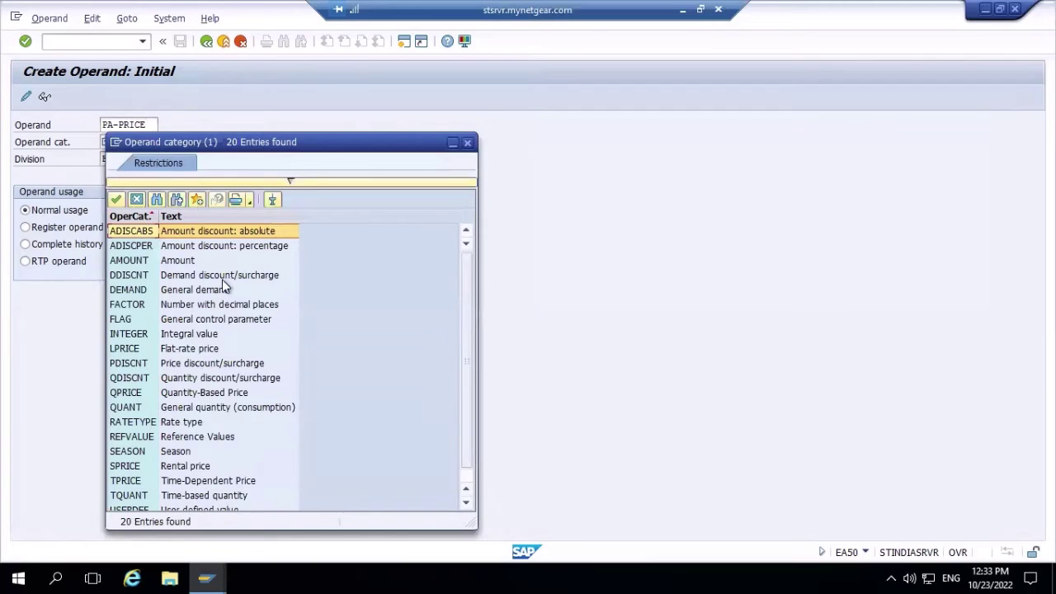
{"action": "double_click", "coordinate": [128, 393]}
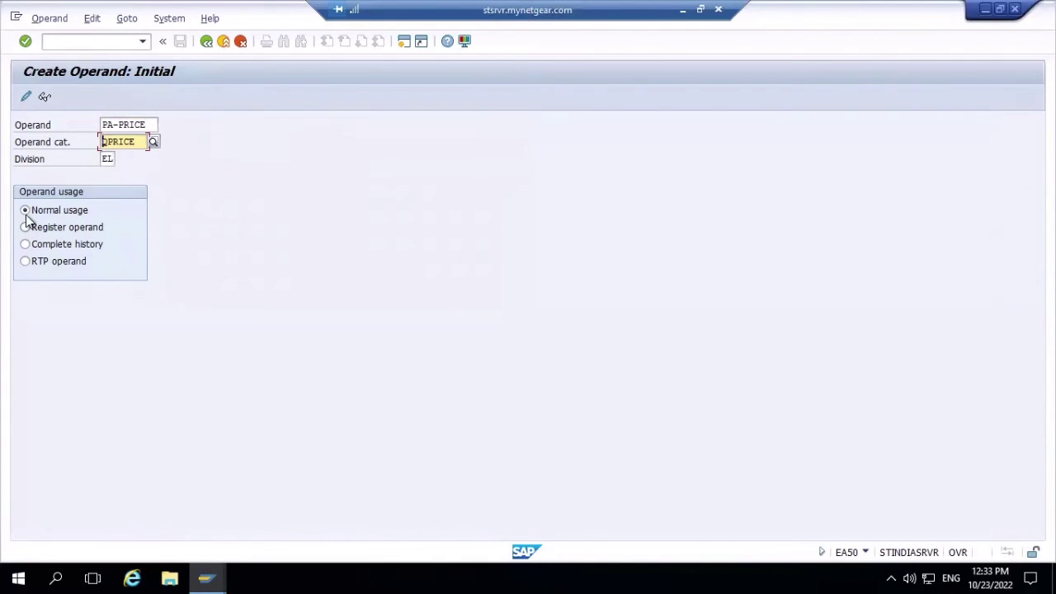
{"action": "key", "text": "Return"}
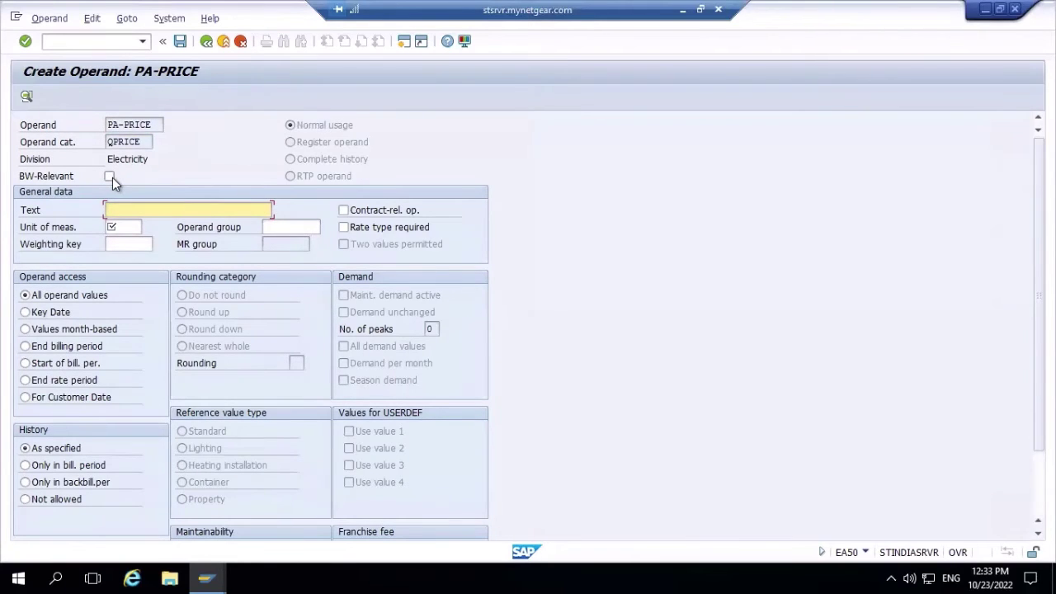
- Mark PA-PRICE as BW-relevant and describe it as 'Price Operand for PA-price'
{"action": "left_click", "coordinate": [110, 176]}
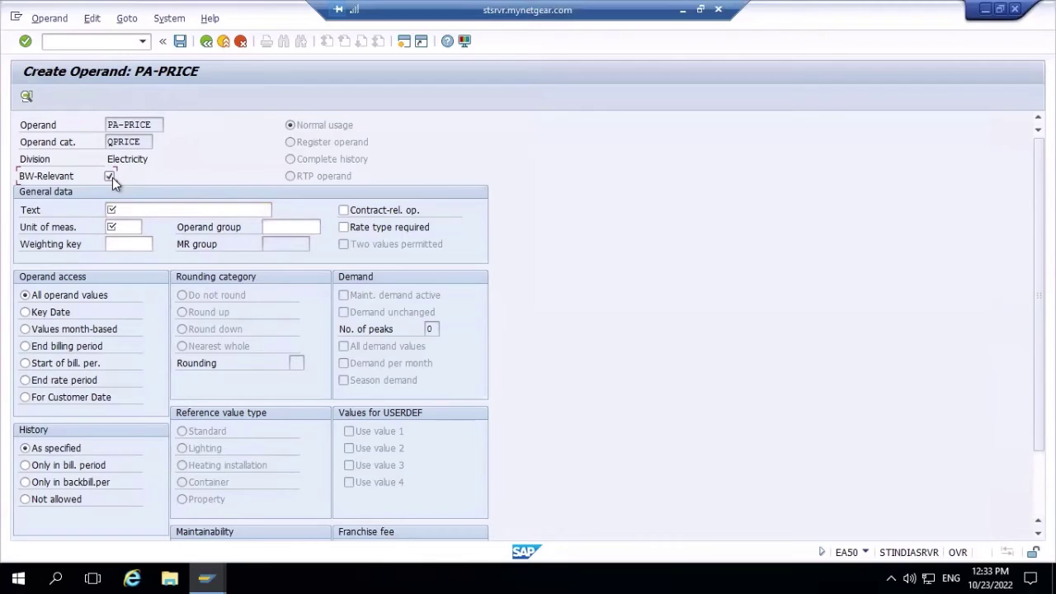
{"action": "left_click", "coordinate": [139, 209]}
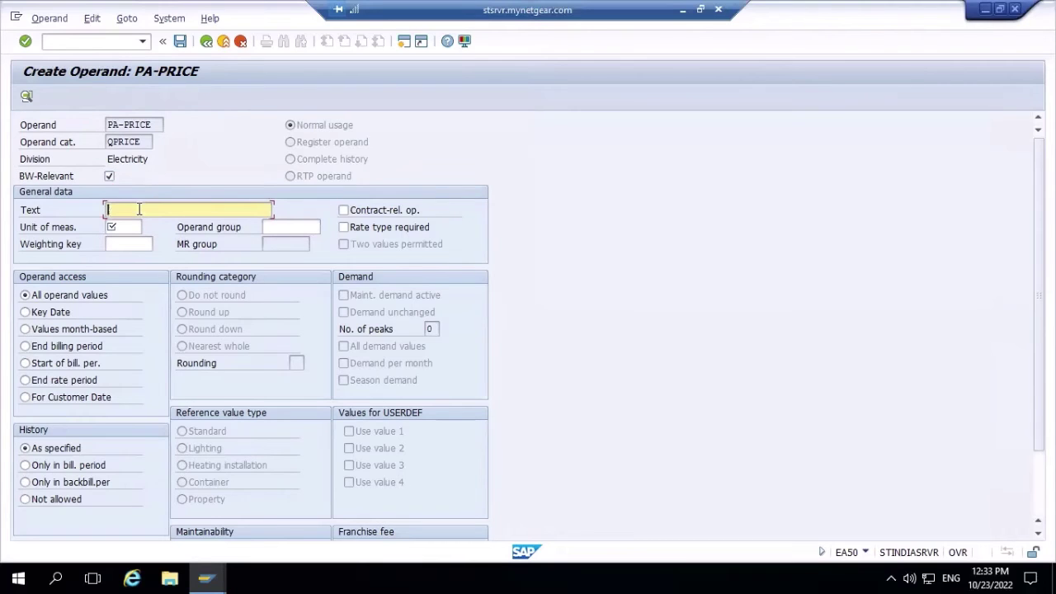
{"action": "left_click", "coordinate": [139, 209]}
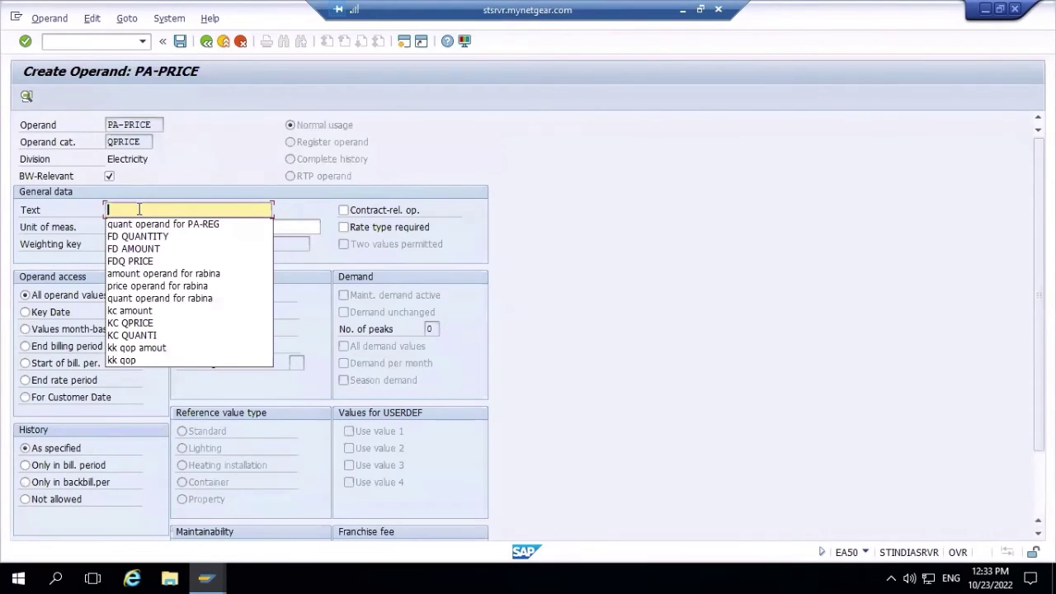
{"action": "type", "text": "Price"}
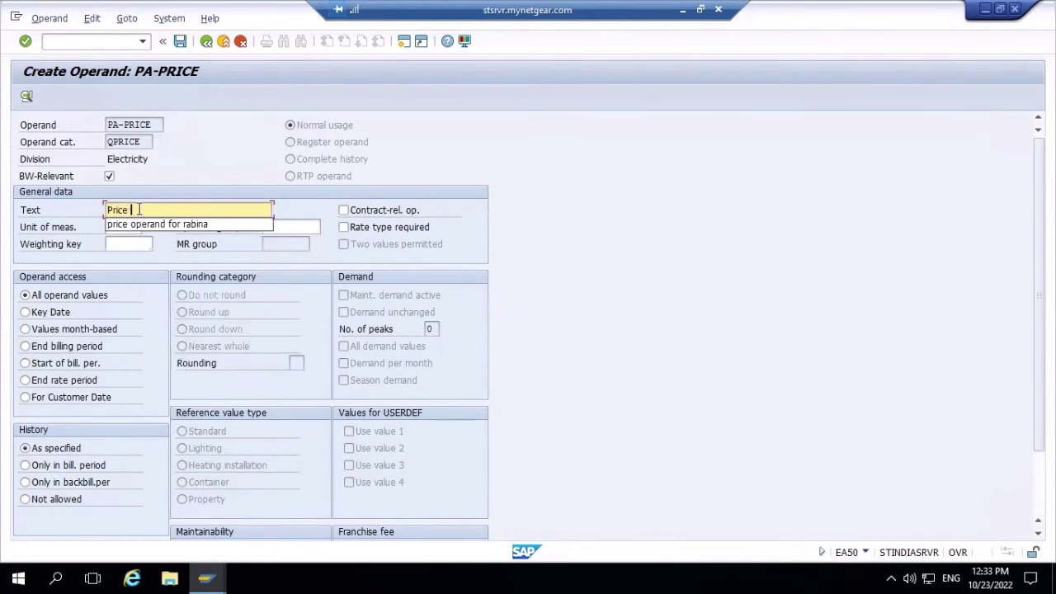
{"action": "type", "text": " Operand for PA"}
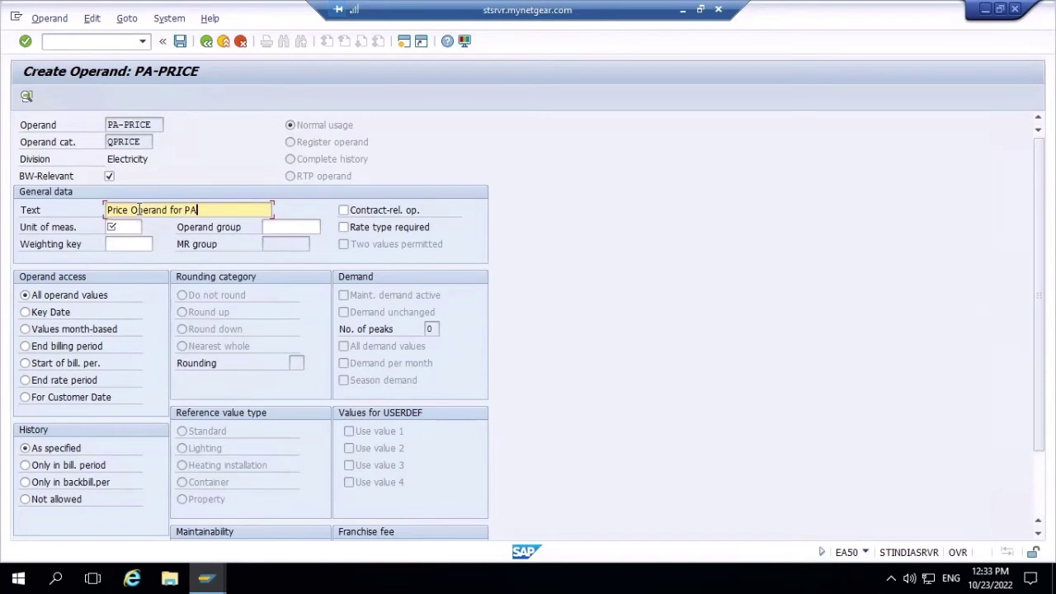
{"action": "type", "text": "-price"}
- Set unit of measure kwh and weighting key 01 (Linear weighting)
{"action": "left_click", "coordinate": [121, 227]}
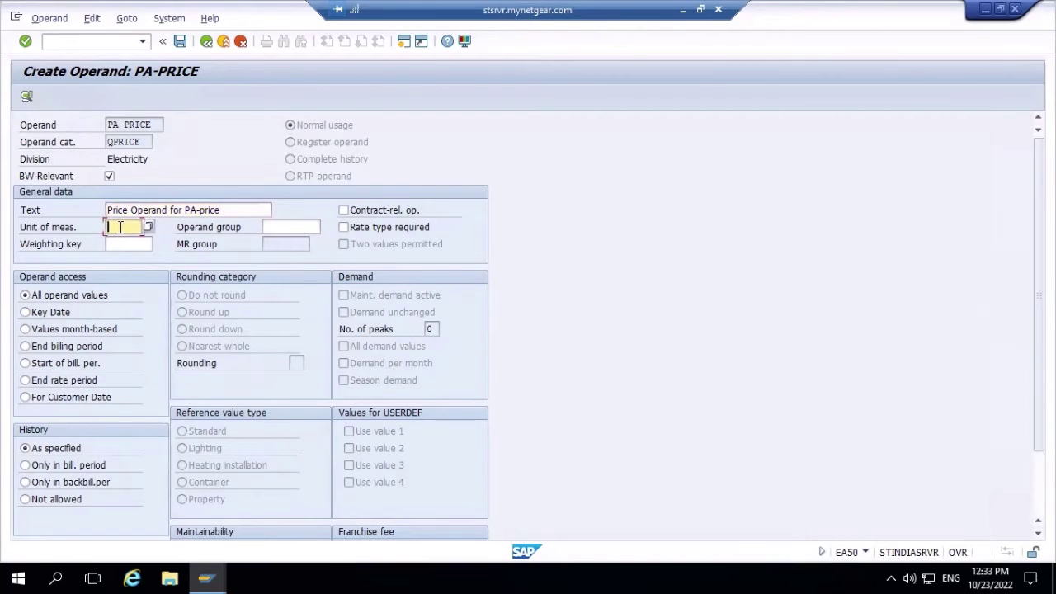
{"action": "type", "text": "kw"}
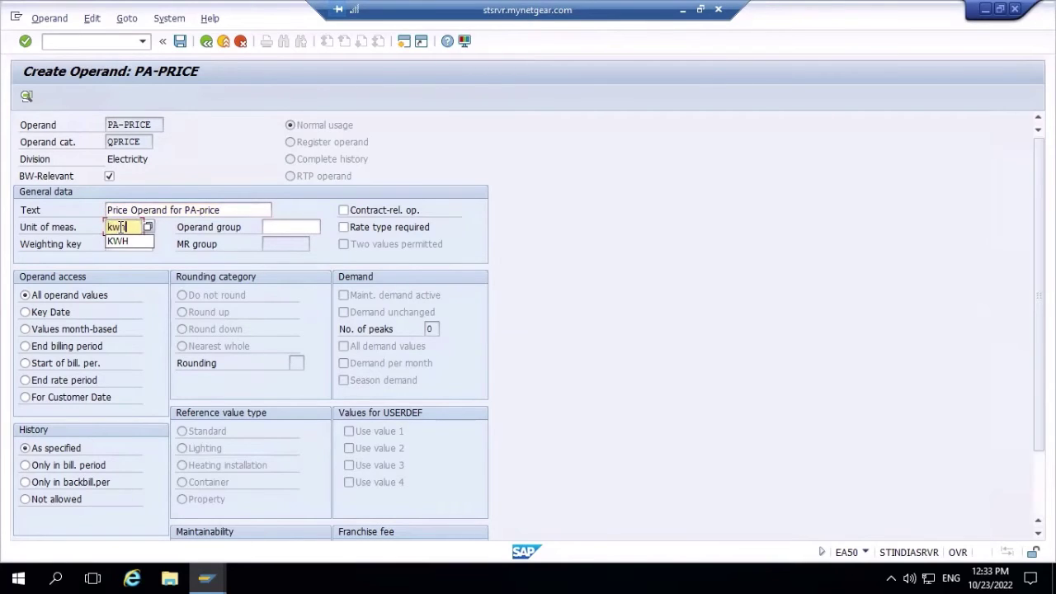
{"action": "type", "text": "h"}
{"action": "left_click", "coordinate": [229, 156]}
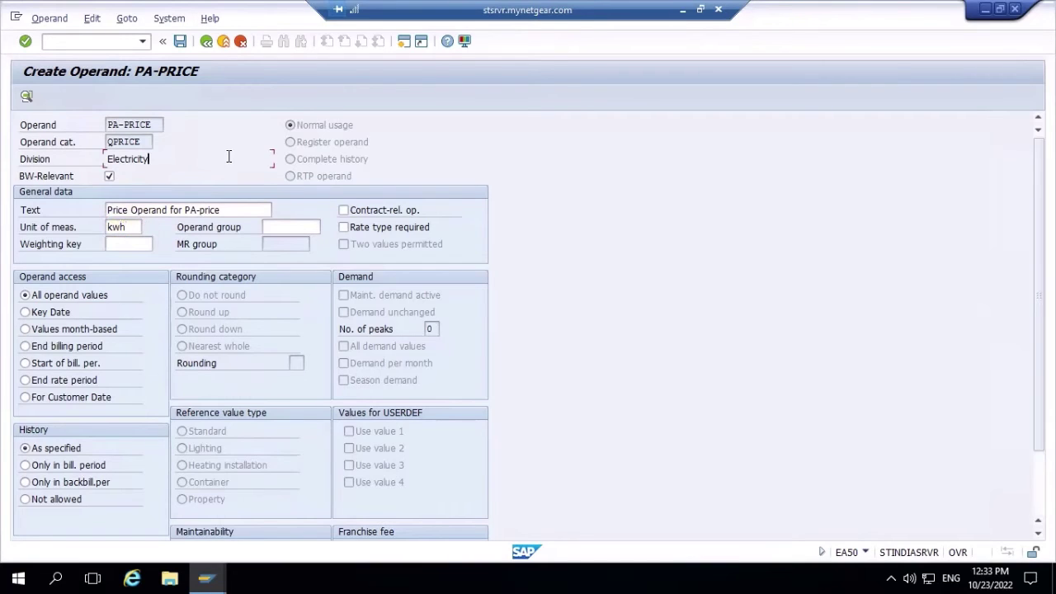
{"action": "left_click", "coordinate": [140, 245]}
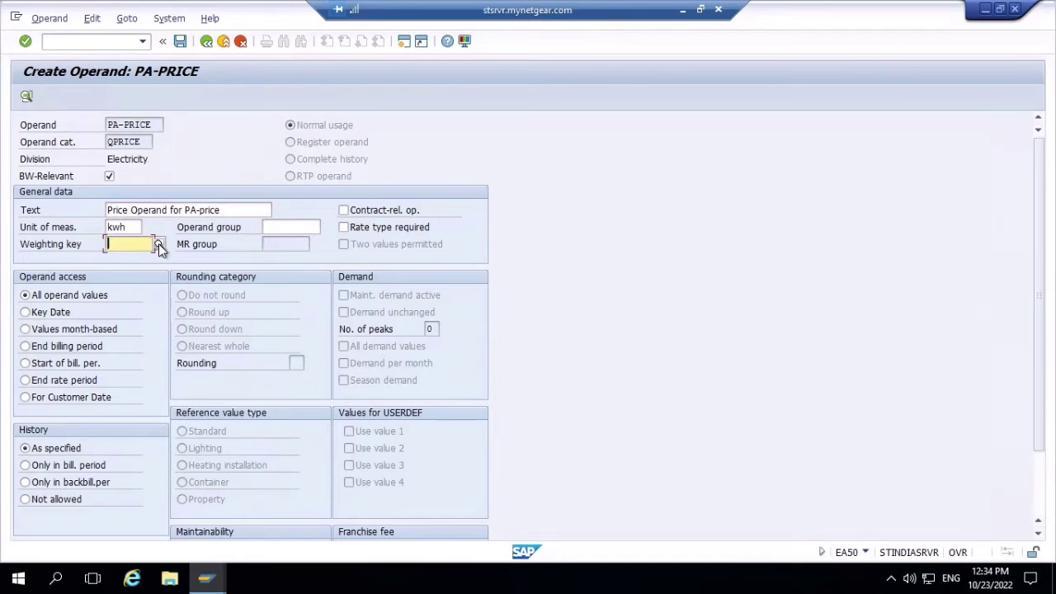
{"action": "left_click", "coordinate": [160, 245]}
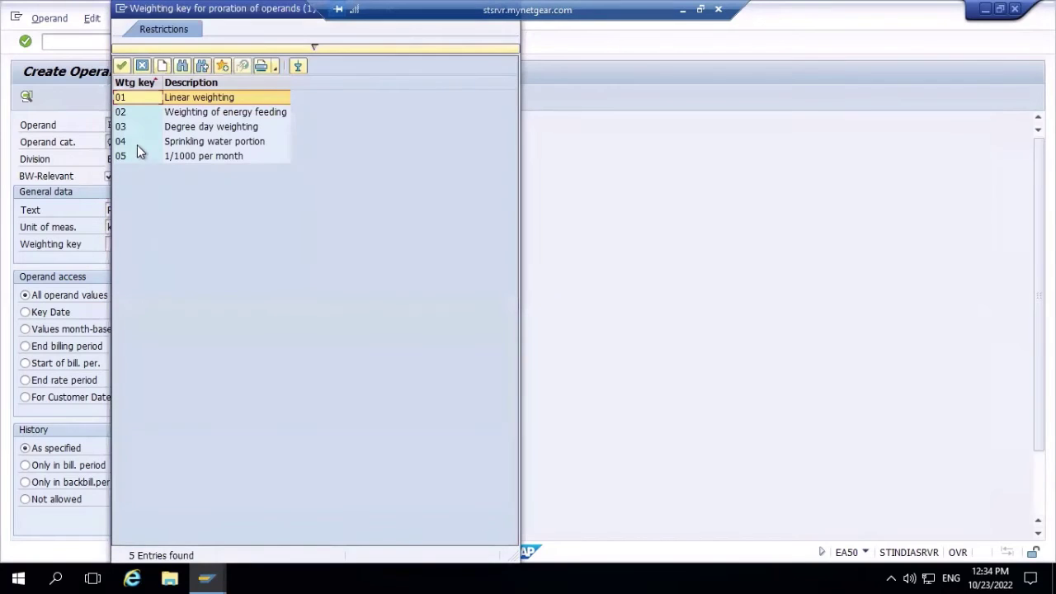
{"action": "left_click", "coordinate": [121, 67]}
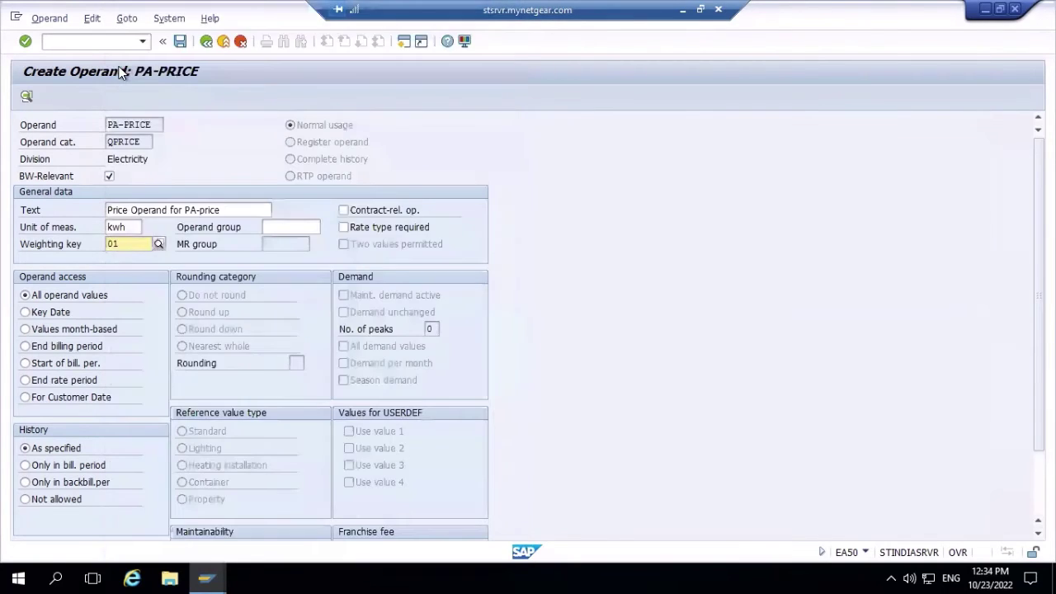
- Save the new PA-PRICE operand
{"action": "left_click", "coordinate": [179, 43]}
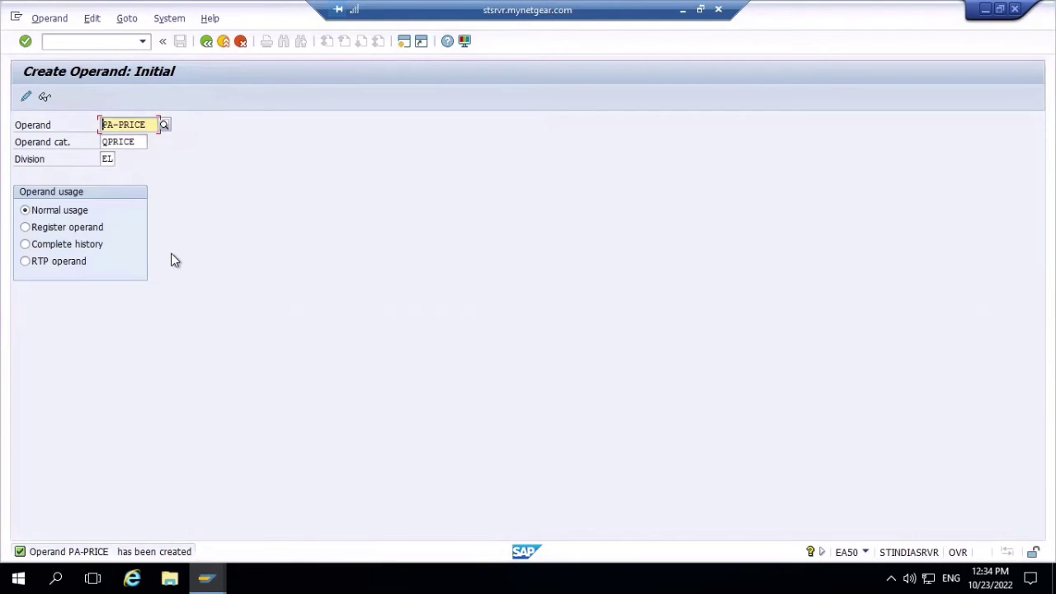
- Change the operand name from PA-PRICE to PA-Amount
{"action": "left_click", "coordinate": [149, 124]}
{"action": "key", "text": "BackSpace"}
{"action": "key", "text": "BackSpace"}
{"action": "key", "text": "BackSpace"}
{"action": "key", "text": "BackSpace"}
{"action": "key", "text": "BackSpace"}
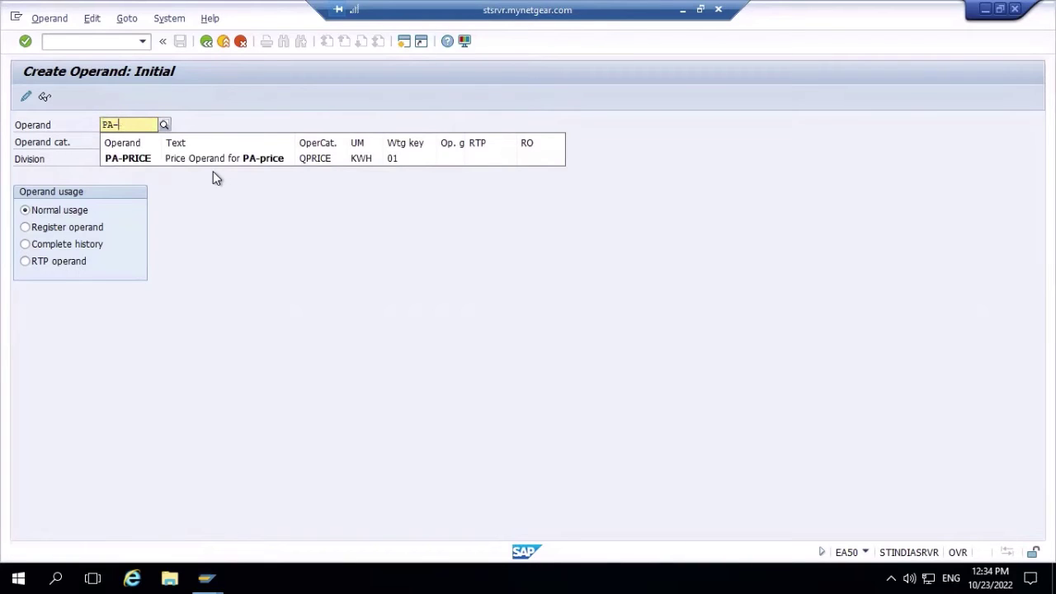
{"action": "type", "text": "Am"}
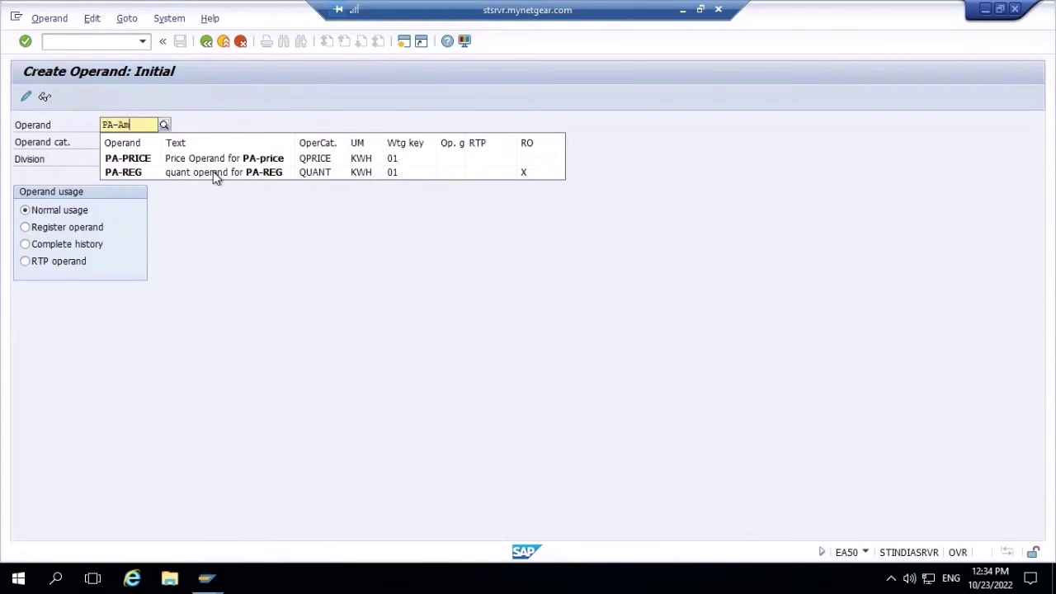
{"action": "type", "text": "ount"}
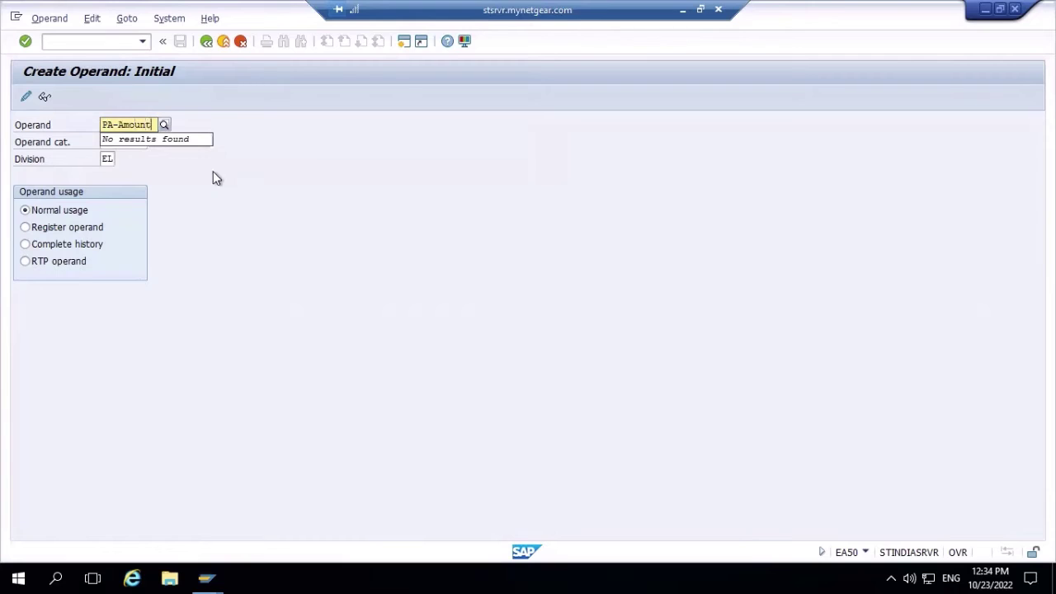
{"action": "key", "text": "Escape"}
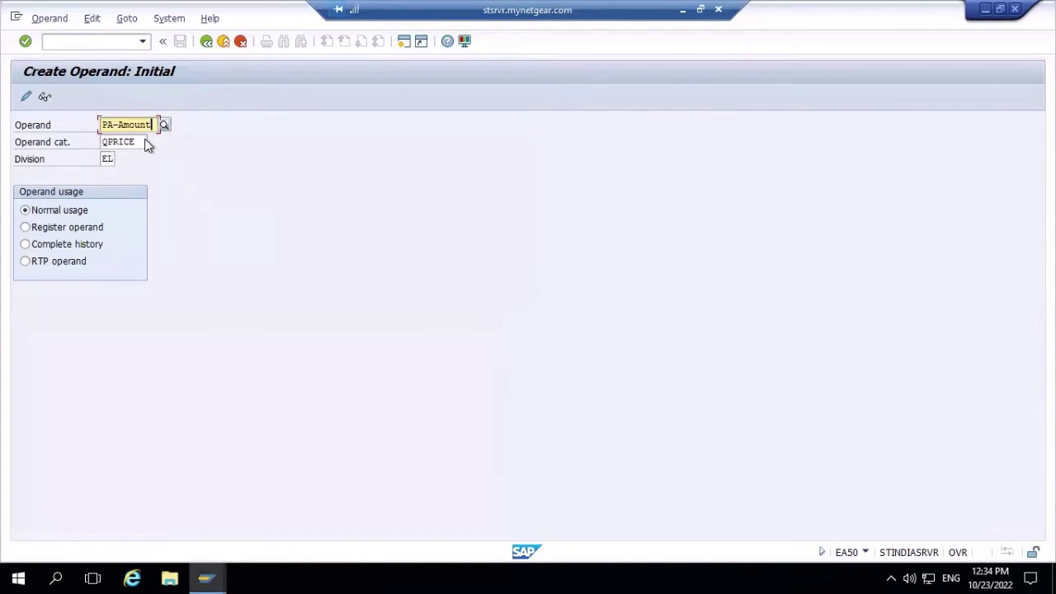
- Search the category list for 'amount', set operand category AMOUNT, and open the details
{"action": "left_click", "coordinate": [142, 142]}
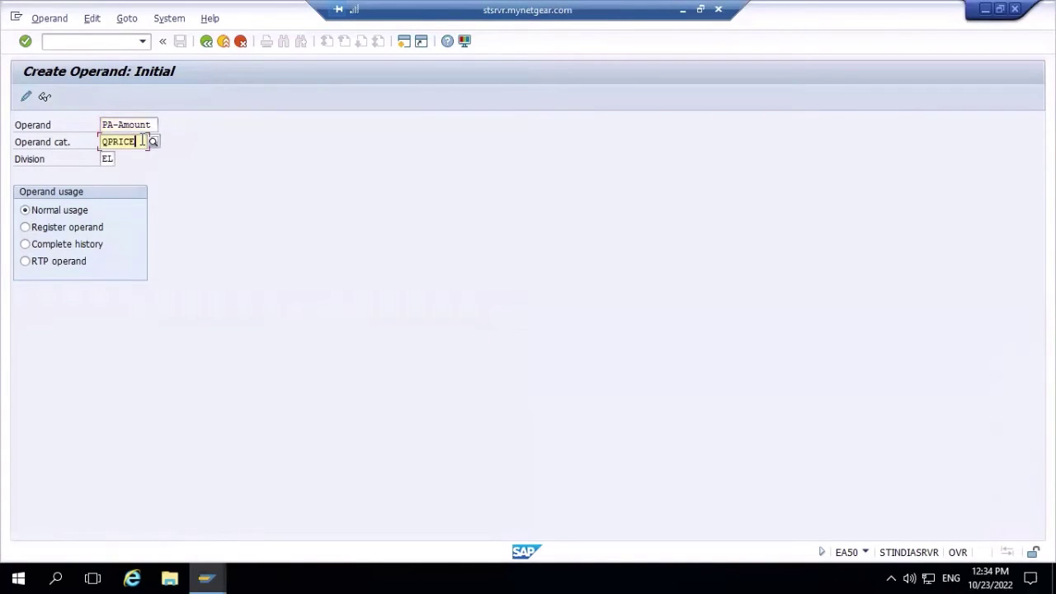
{"action": "key", "text": "BackSpace"}
{"action": "key", "text": "BackSpace"}
{"action": "key", "text": "BackSpace"}
{"action": "key", "text": "BackSpace"}
{"action": "key", "text": "BackSpace"}
{"action": "key", "text": "BackSpace"}
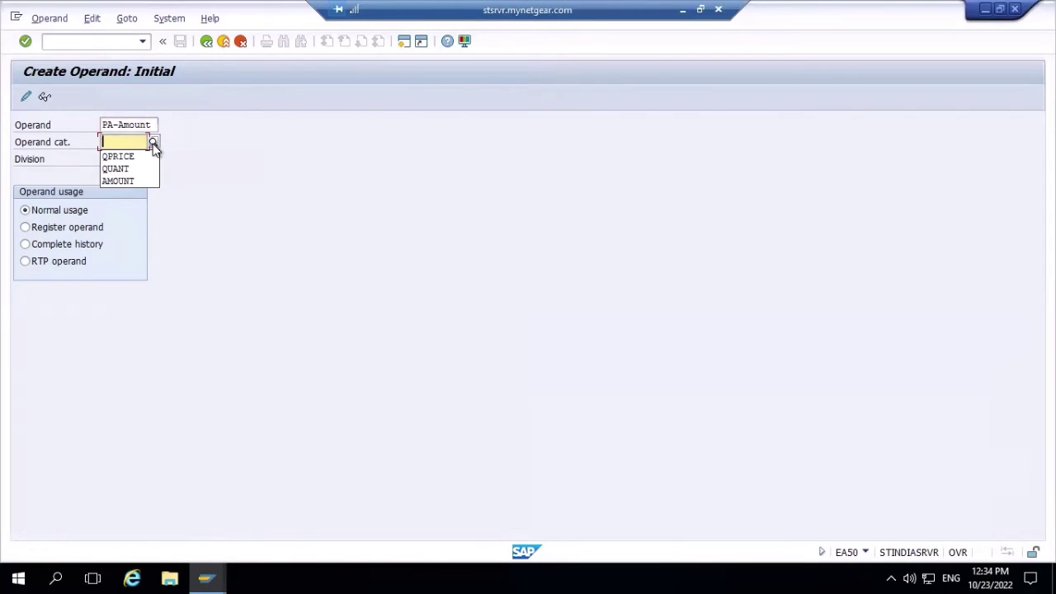
{"action": "left_click", "coordinate": [154, 142]}
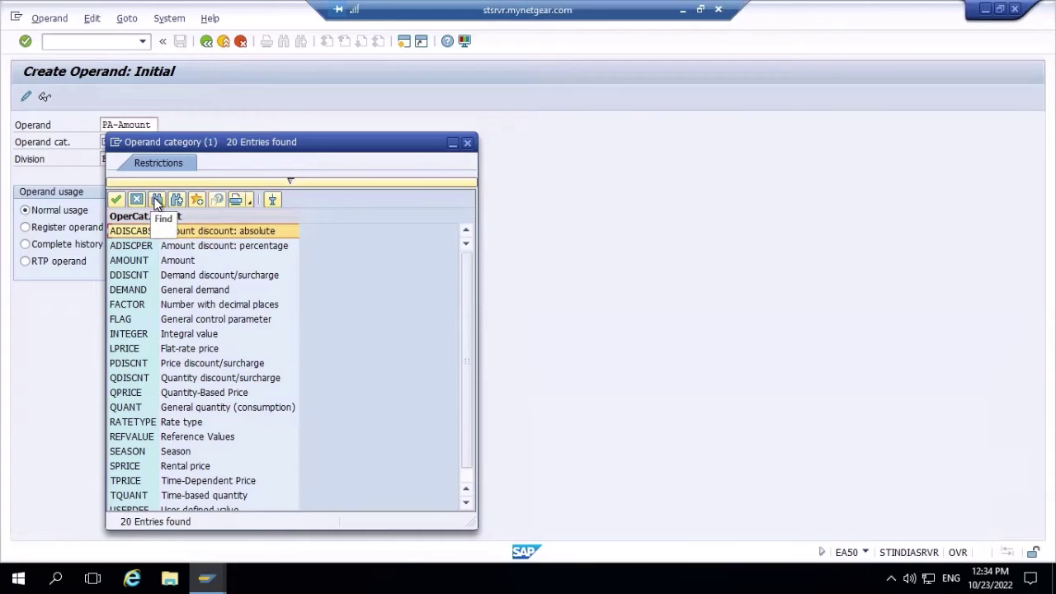
{"action": "left_click", "coordinate": [157, 201]}
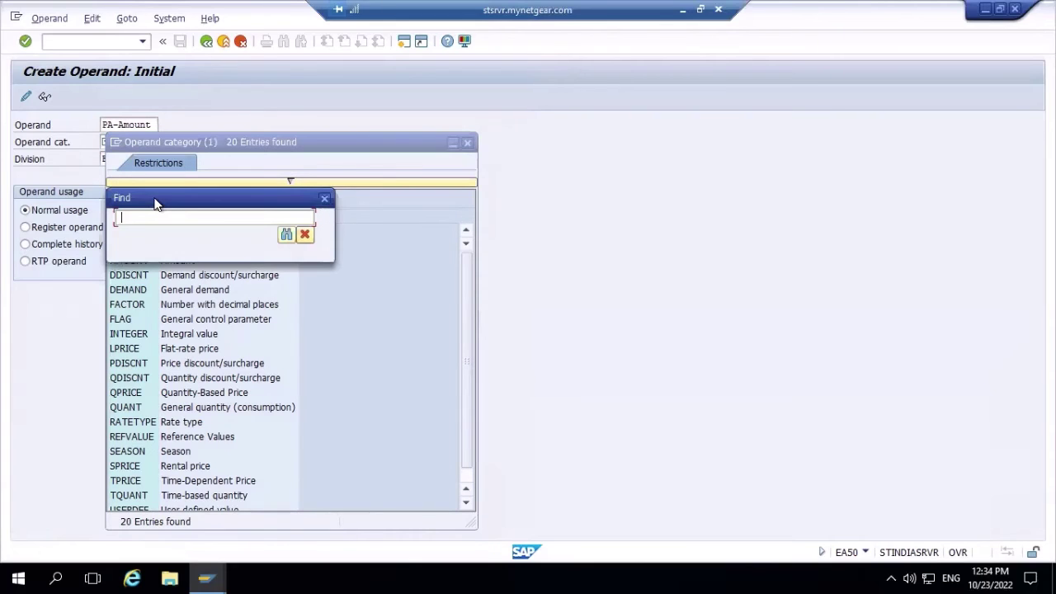
{"action": "type", "text": "amount"}
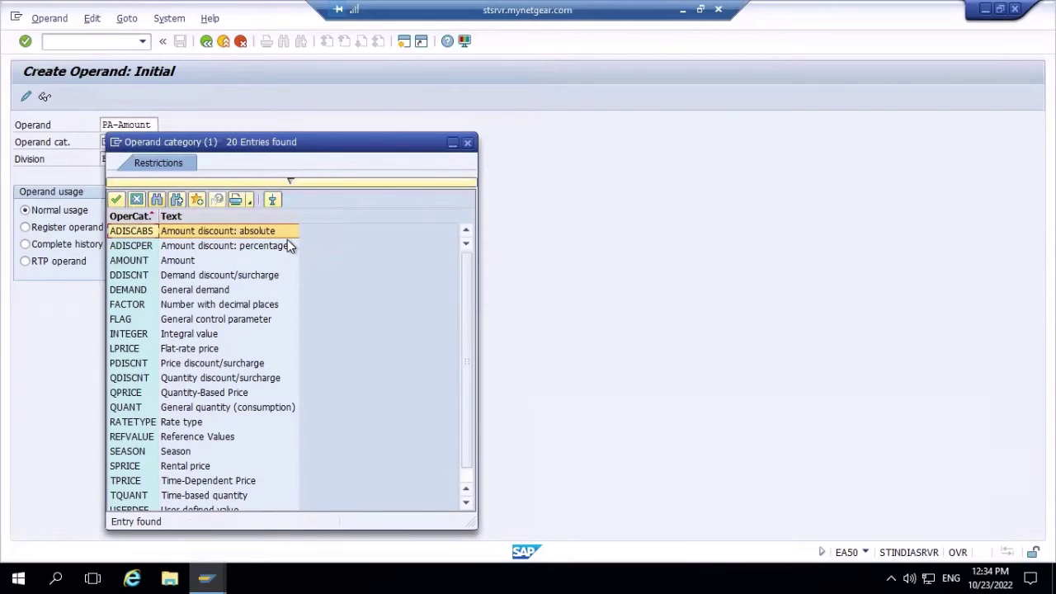
{"action": "left_click", "coordinate": [136, 262]}
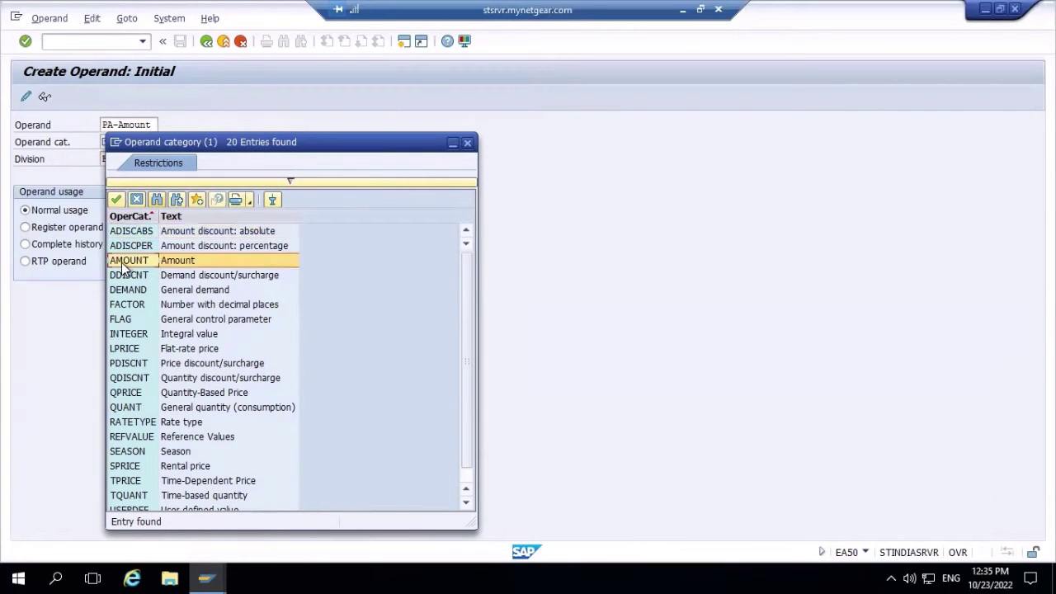
{"action": "left_click", "coordinate": [117, 201]}
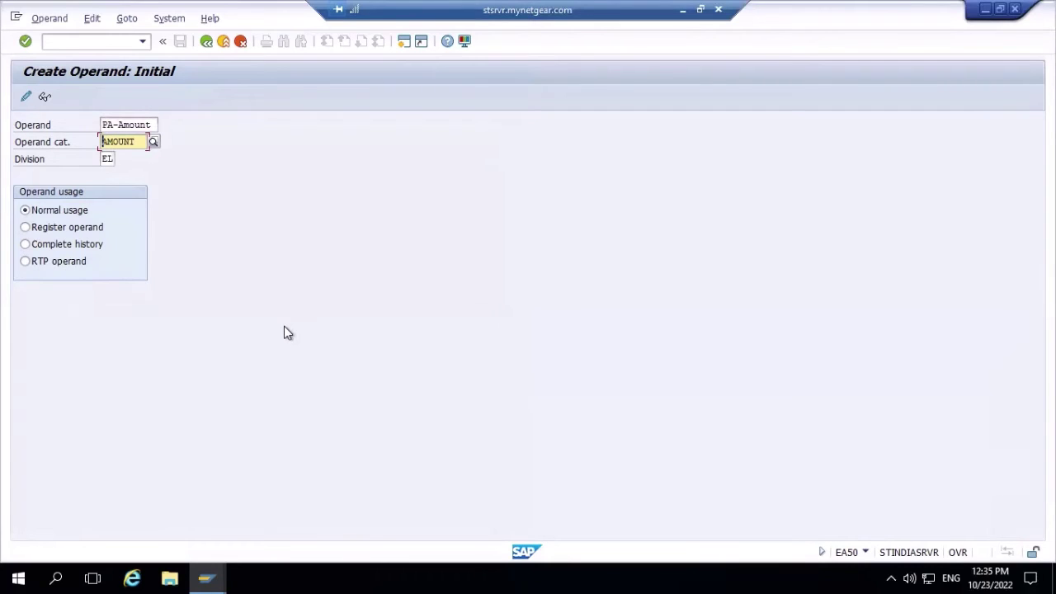
{"action": "key", "text": "Return"}
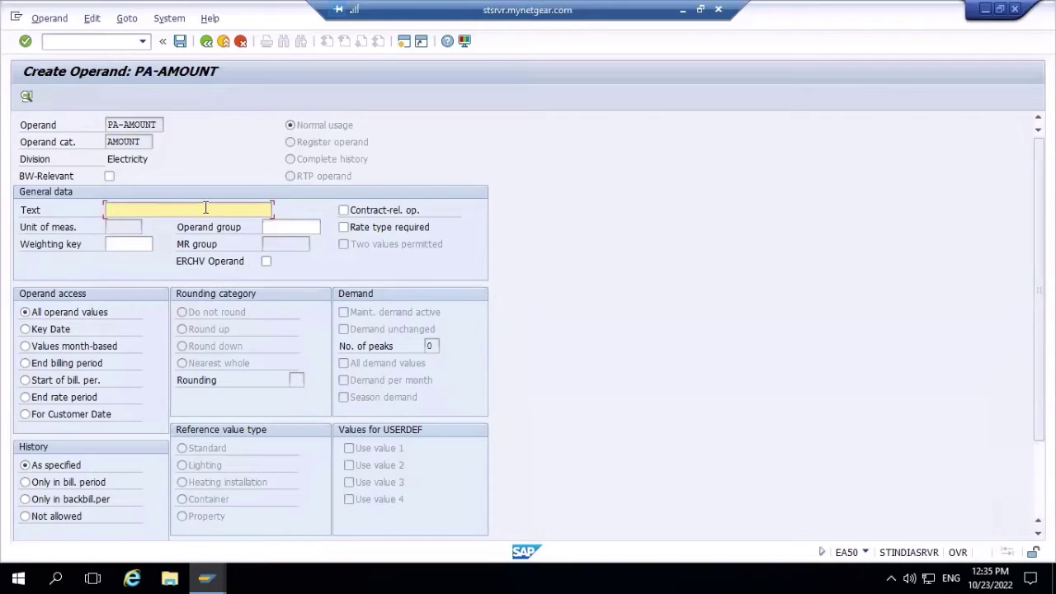
- Enter the description 'Amount operand for PA' for PA-AMOUNT
{"action": "left_click", "coordinate": [205, 208]}
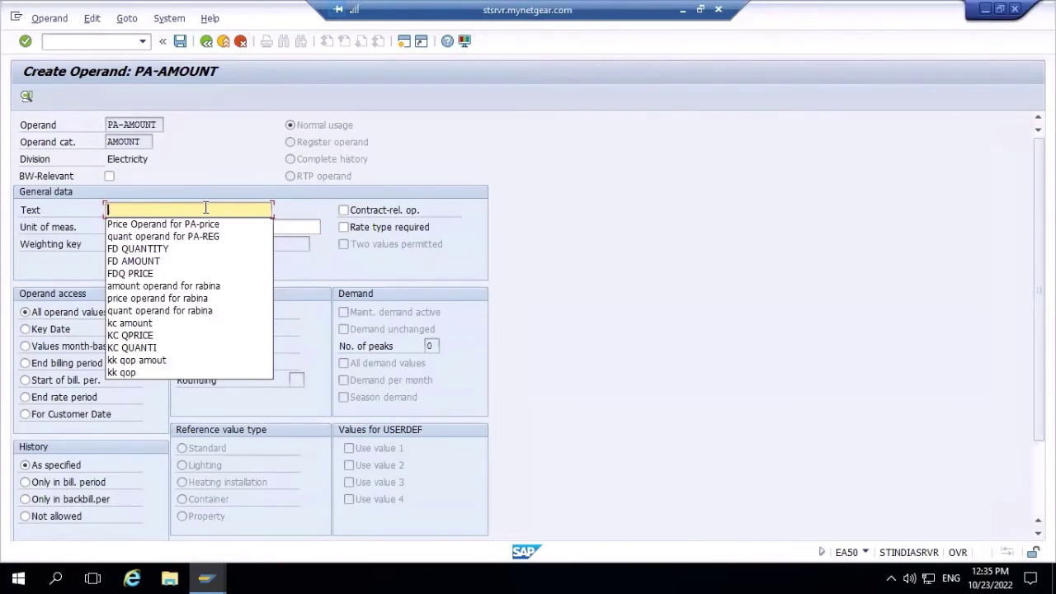
{"action": "type", "text": "PA"}
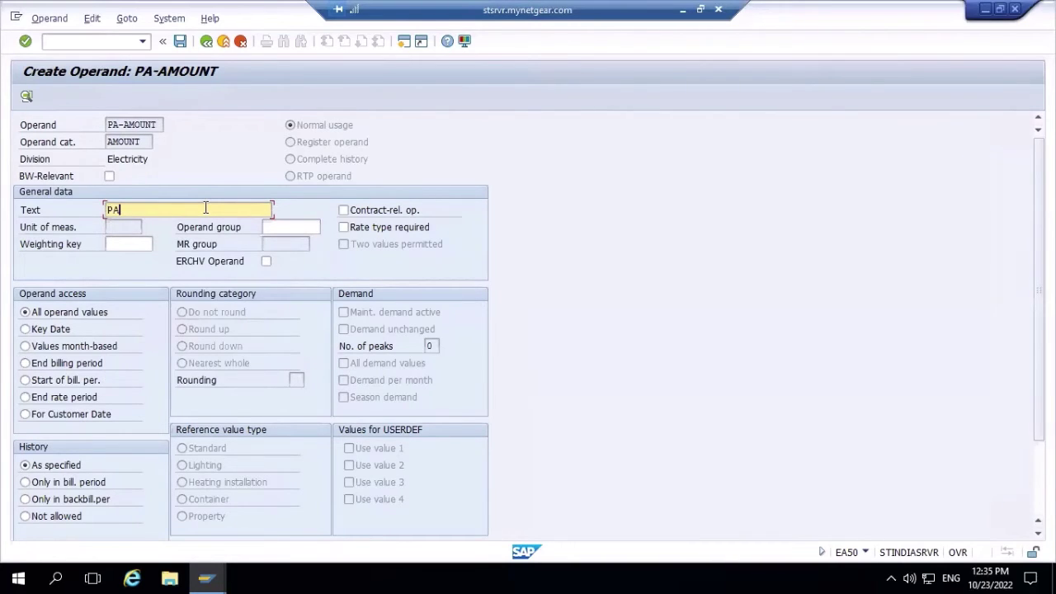
{"action": "key", "text": "BackSpace"}
{"action": "key", "text": "BackSpace"}
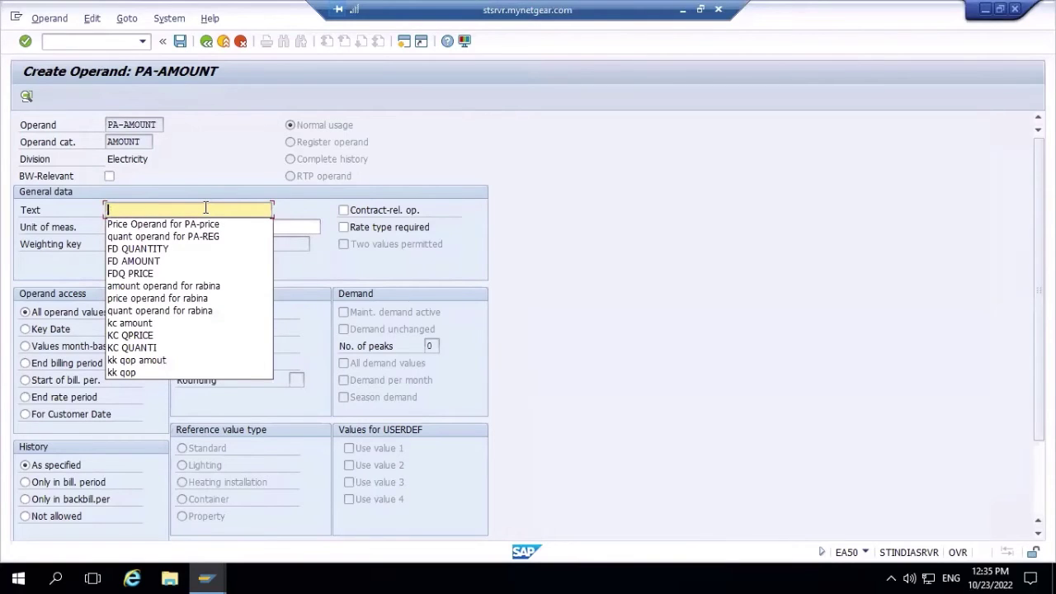
{"action": "type", "text": "ope"}
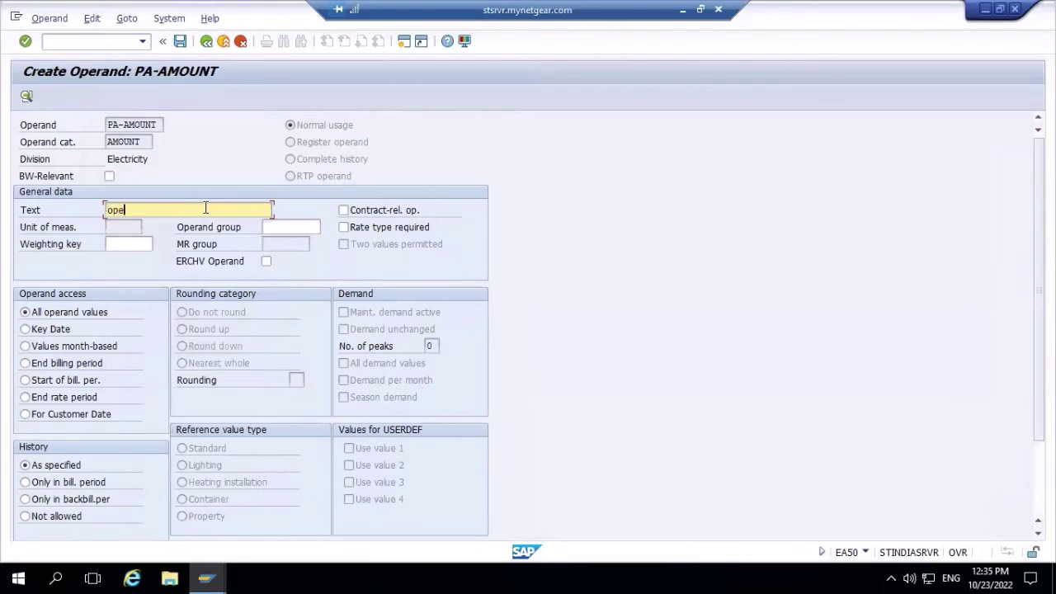
{"action": "type", "text": "rand for"}
{"action": "double_click", "coordinate": [108, 210]}
{"action": "type", "text": "Amount"}
{"action": "key", "text": "Right"}
{"action": "type", "text": "operand f"}
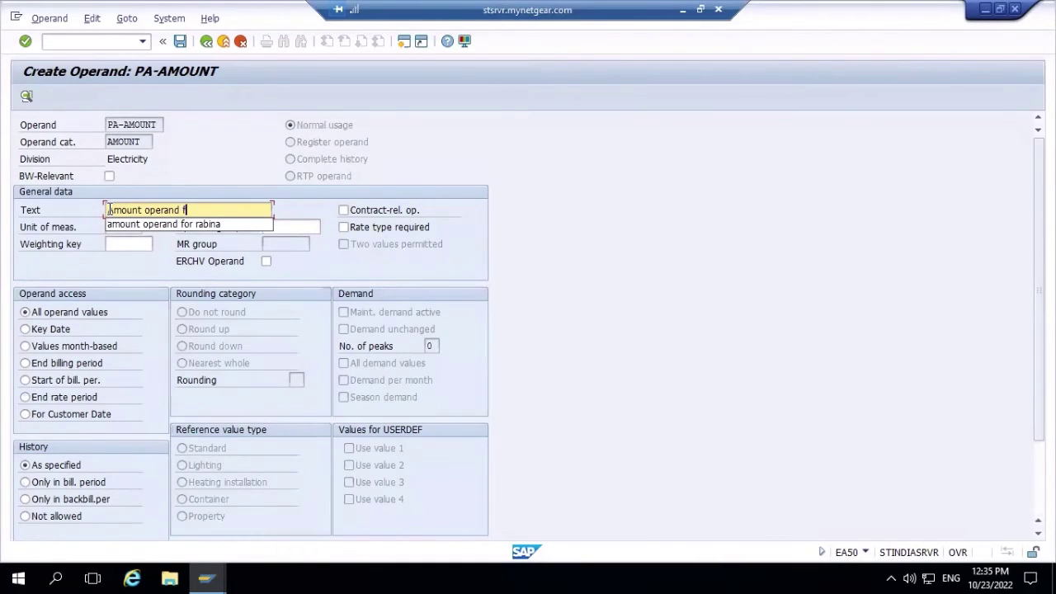
{"action": "type", "text": "or PA"}
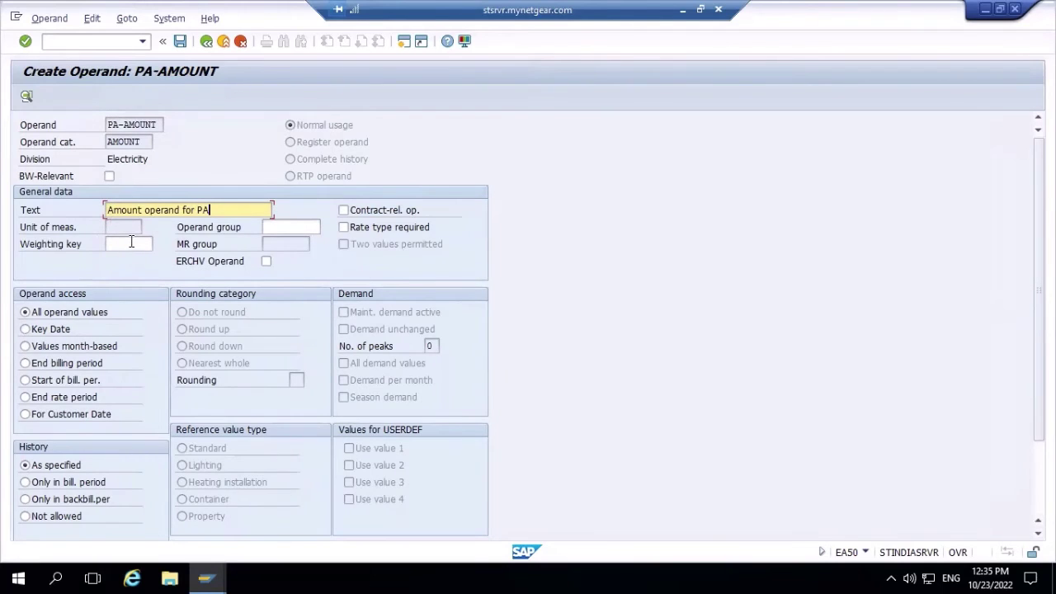
- Set weighting key 01 (Linear weighting) and save the PA-AMOUNT operand
{"action": "left_click", "coordinate": [131, 243]}
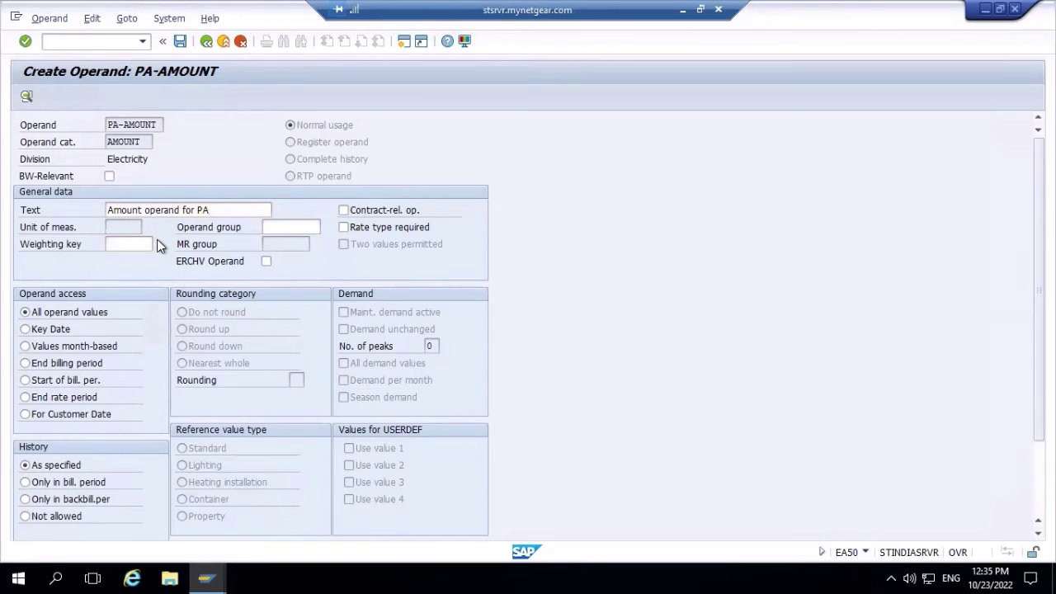
{"action": "left_click", "coordinate": [159, 244]}
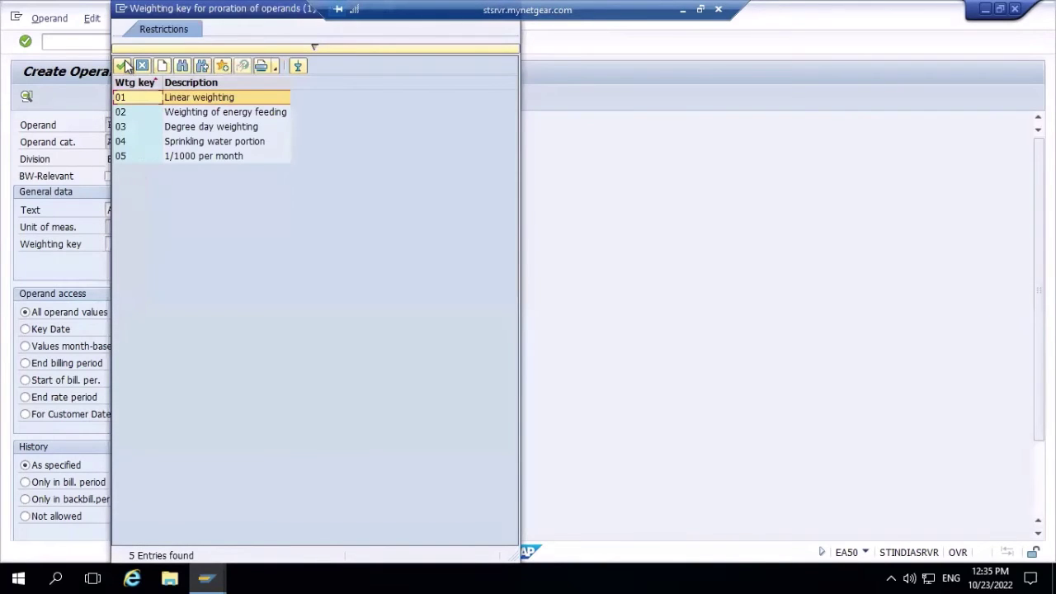
{"action": "left_click", "coordinate": [123, 64]}
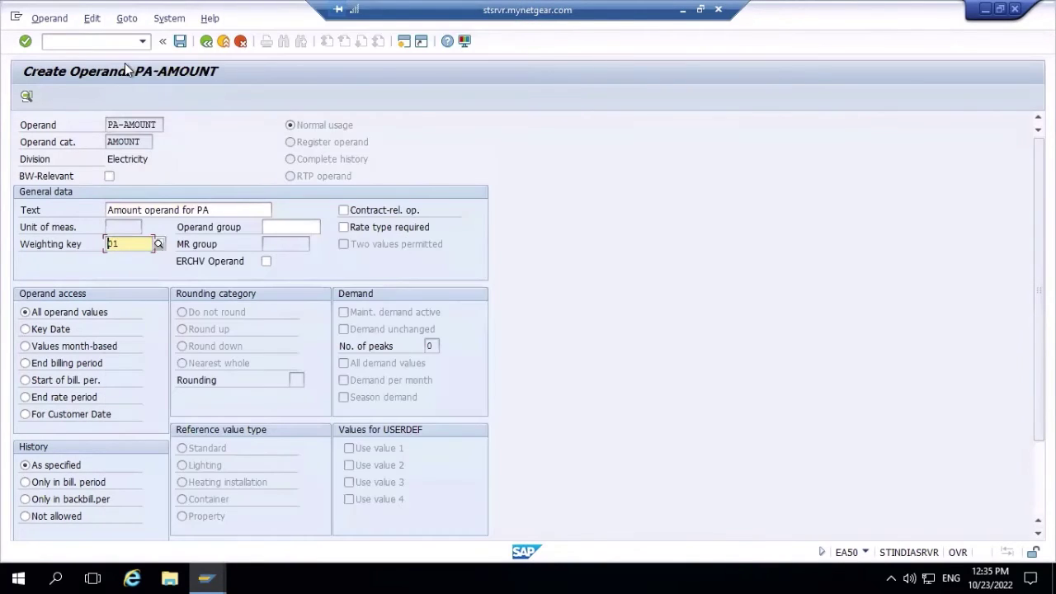
{"action": "left_click", "coordinate": [180, 42]}
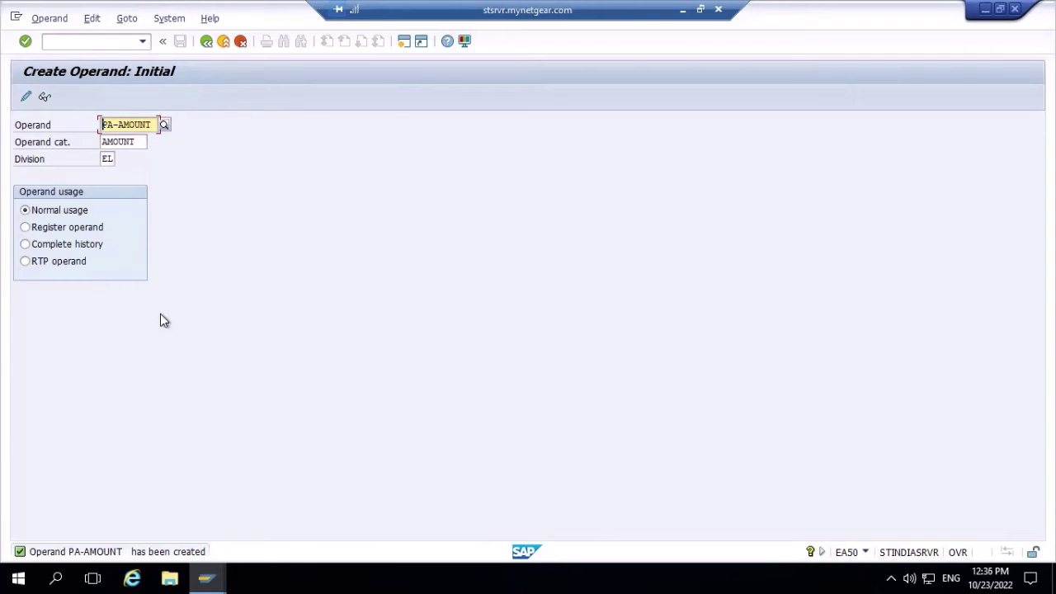
- Go to the List of Variants with transaction /nea99
{"action": "left_click", "coordinate": [77, 42]}
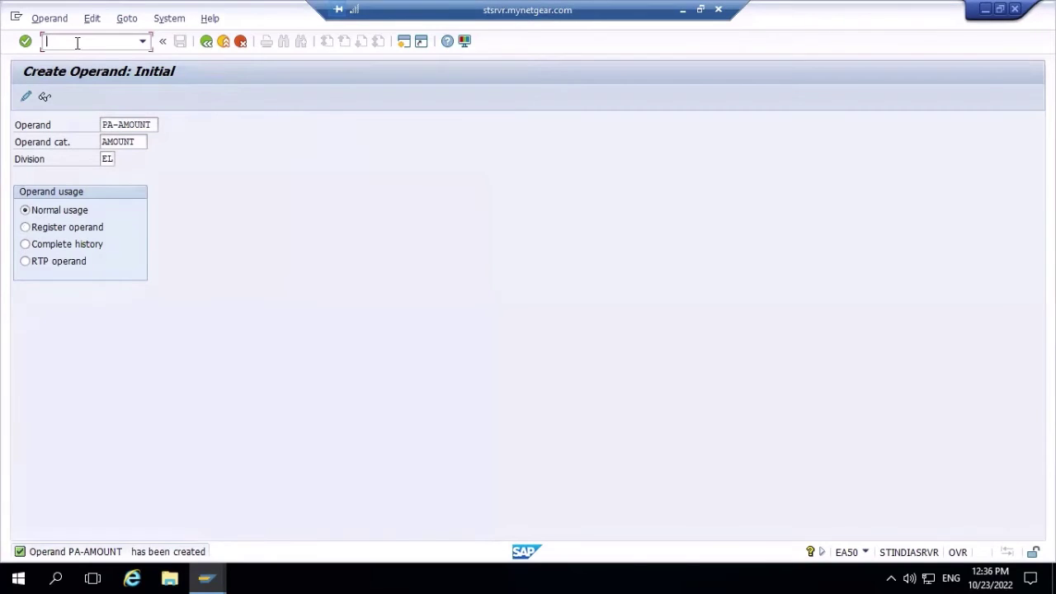
{"action": "type", "text": "/nea99"}
{"action": "key", "text": "Return"}
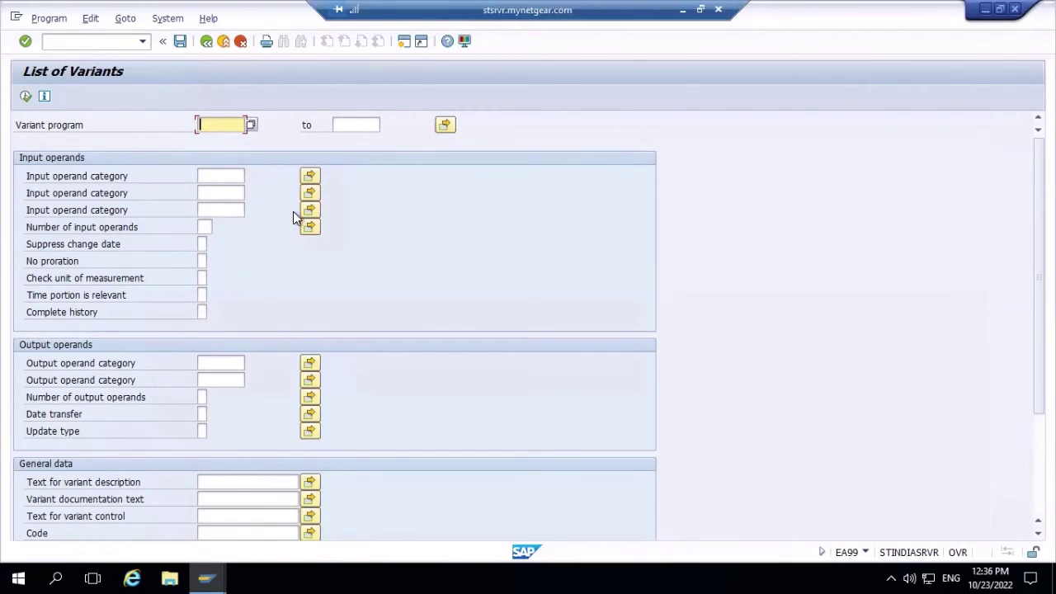
{"action": "left_click", "coordinate": [26, 98]}
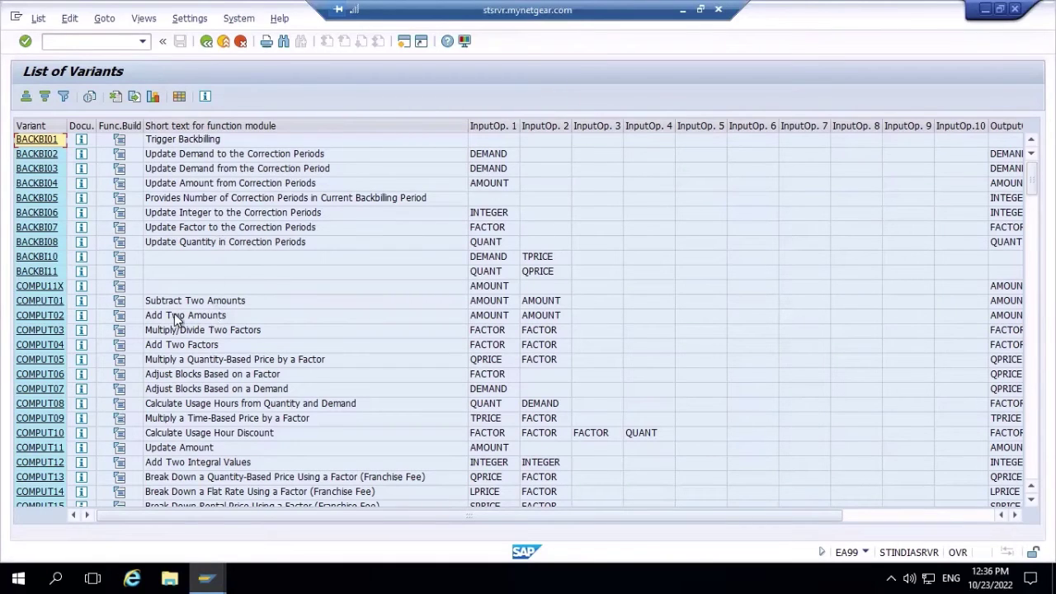
{"action": "left_click", "coordinate": [80, 303]}
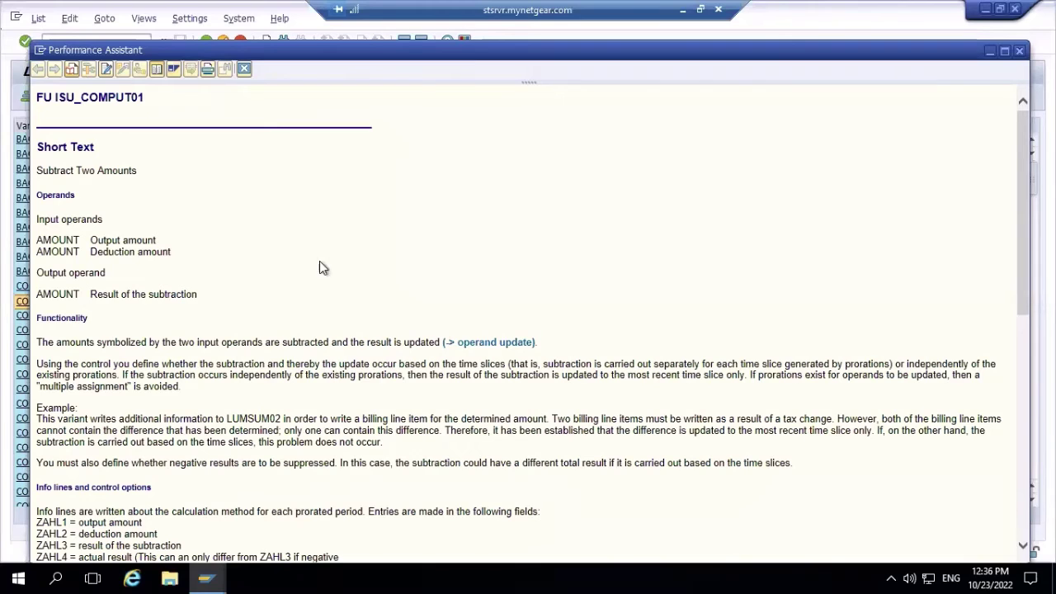
{"action": "left_click", "coordinate": [1020, 52]}
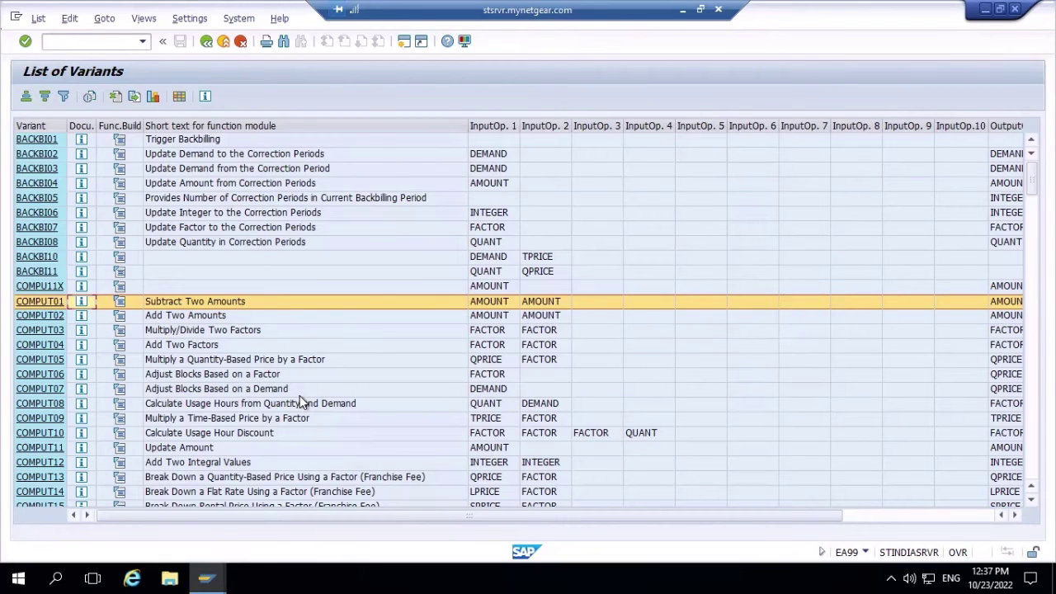
{"action": "left_click", "coordinate": [205, 41]}
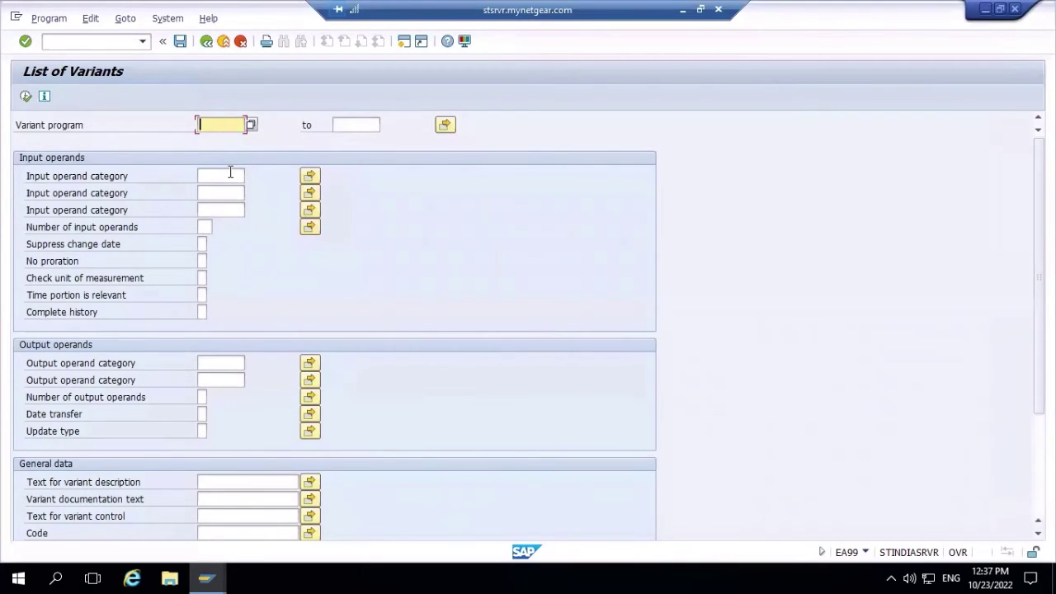
- Filter variants by input categories QUANT and QPRICE and output AMOUNT, then run the search
{"action": "left_click", "coordinate": [230, 174]}
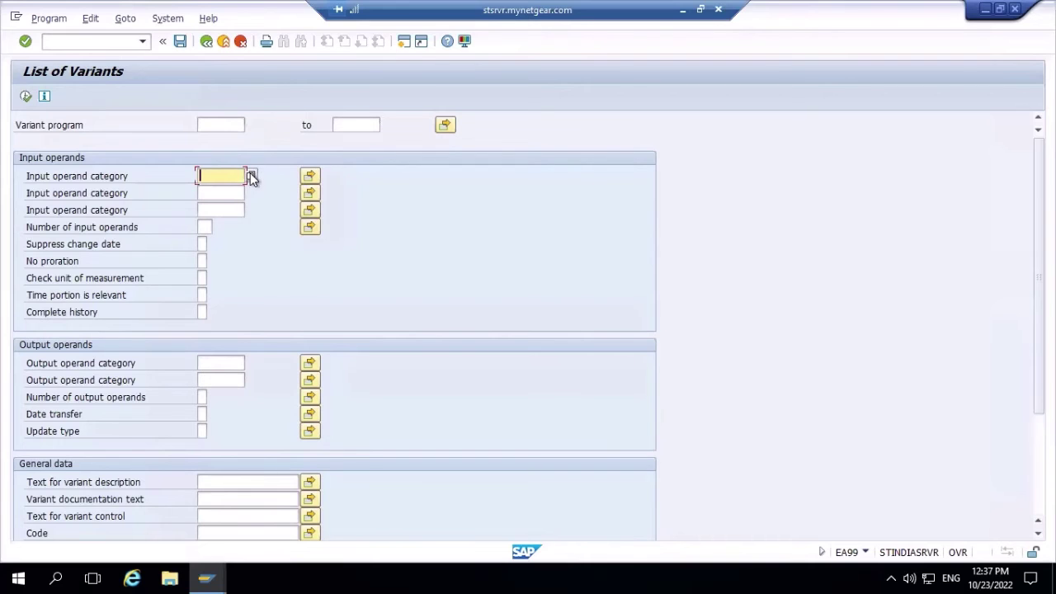
{"action": "left_click", "coordinate": [250, 176]}
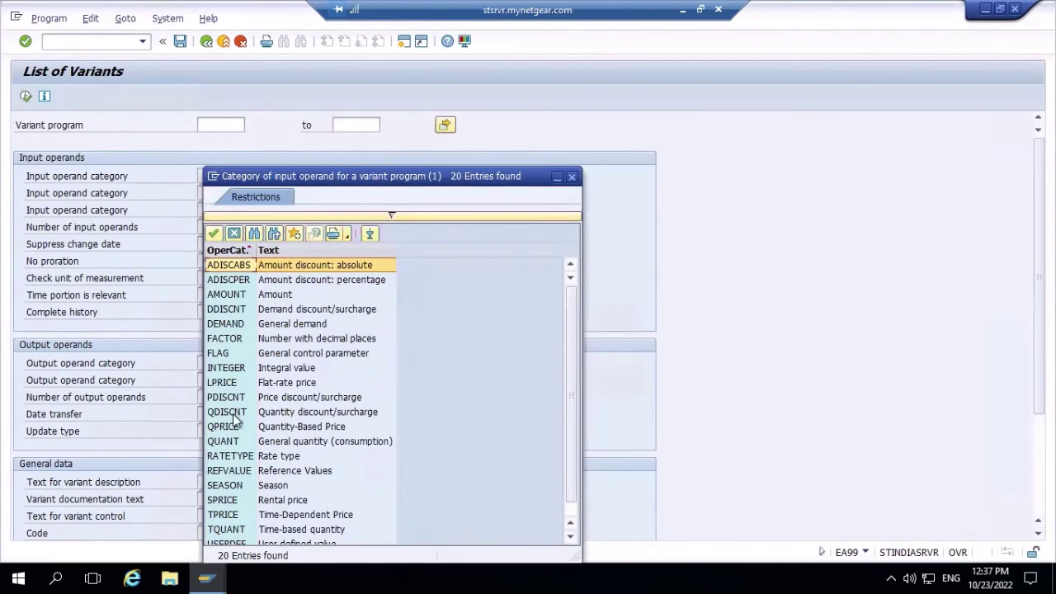
{"action": "double_click", "coordinate": [224, 442]}
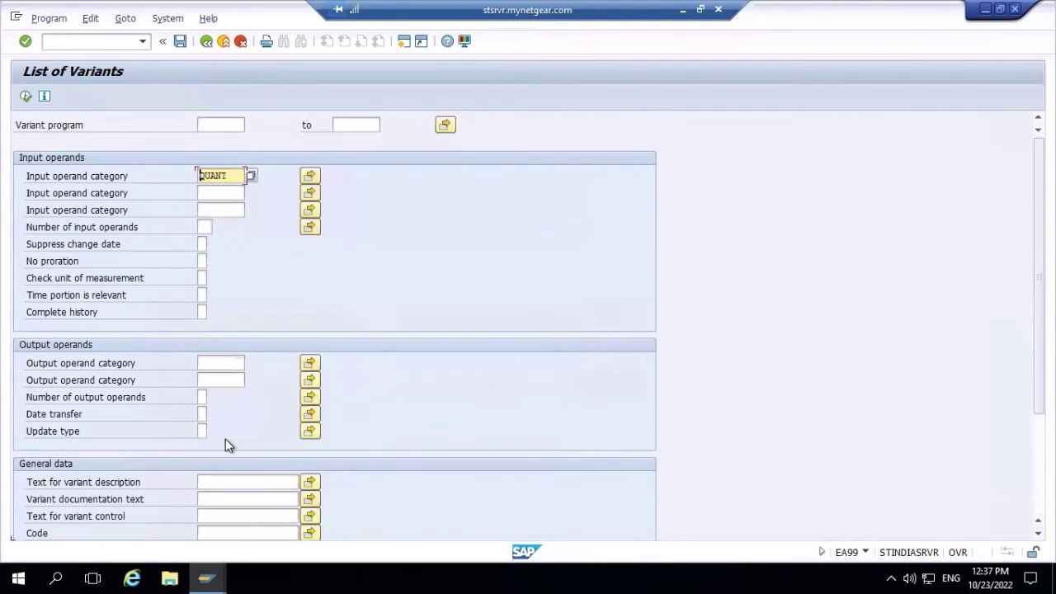
{"action": "left_click", "coordinate": [213, 193]}
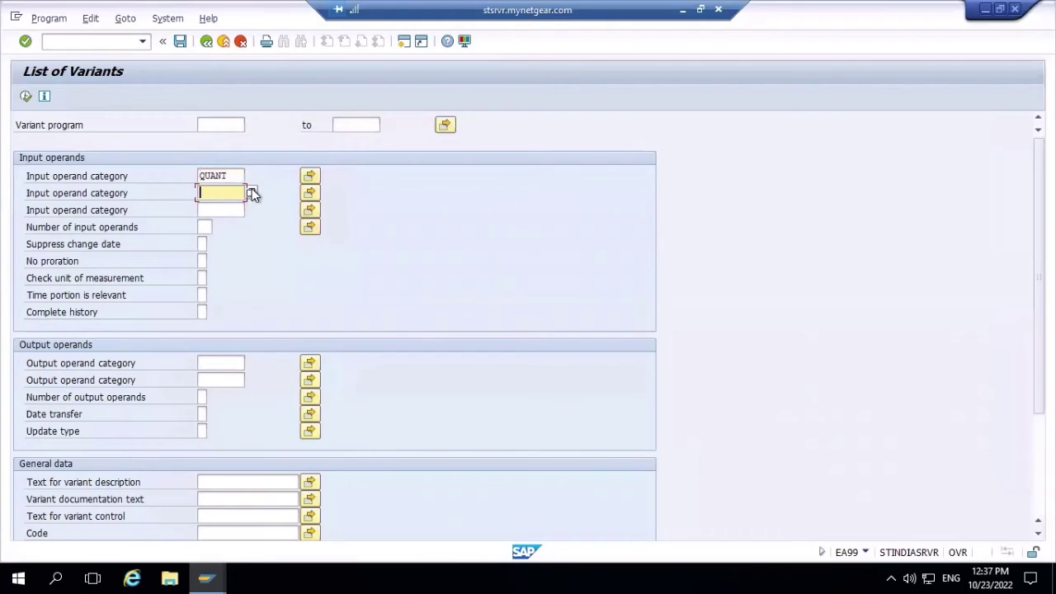
{"action": "left_click", "coordinate": [251, 193]}
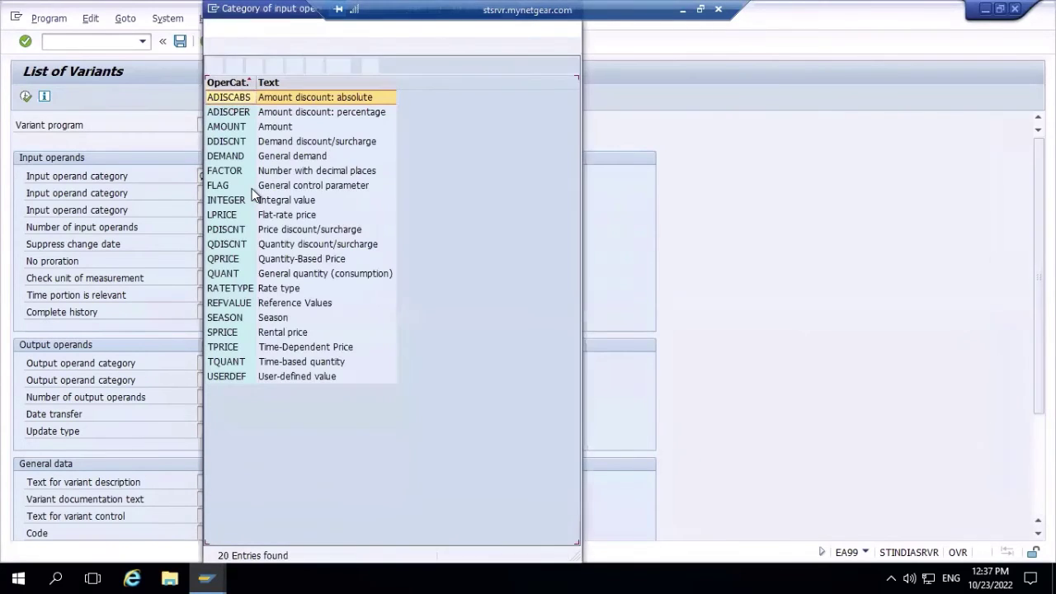
{"action": "double_click", "coordinate": [231, 260]}
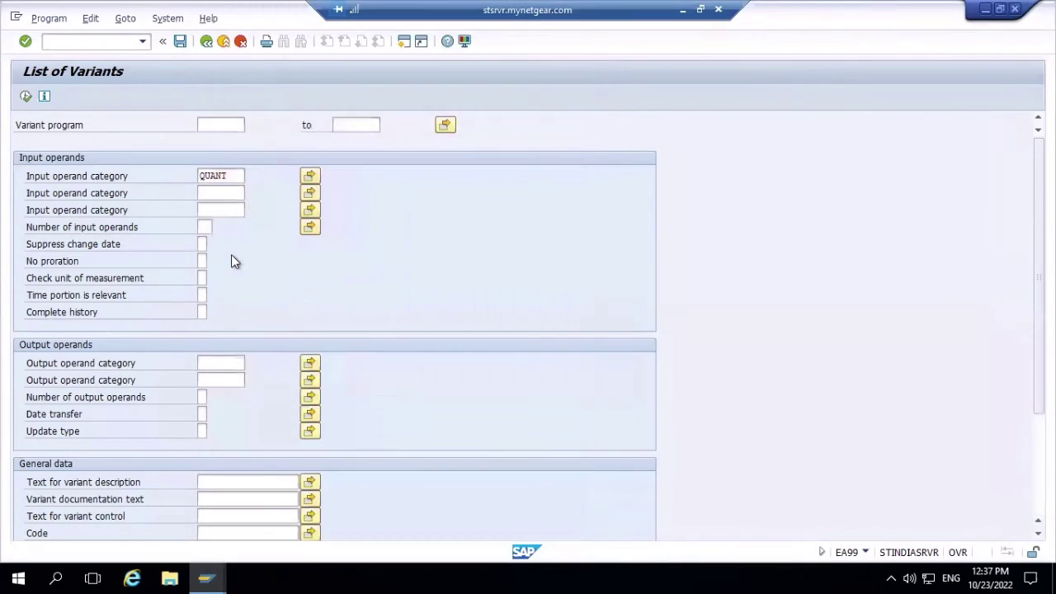
{"action": "left_click", "coordinate": [214, 364]}
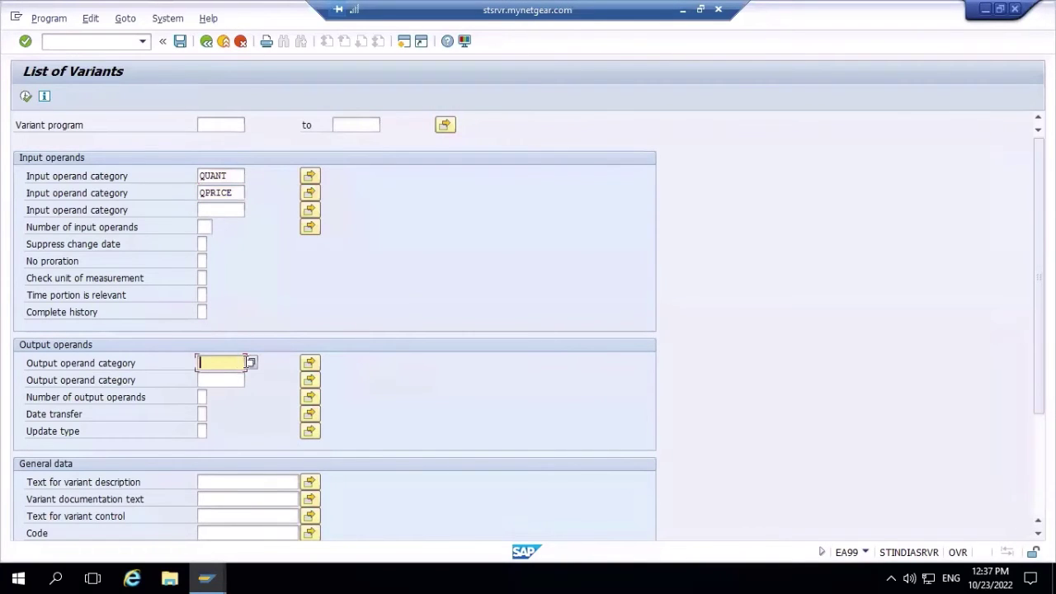
{"action": "left_click", "coordinate": [251, 364]}
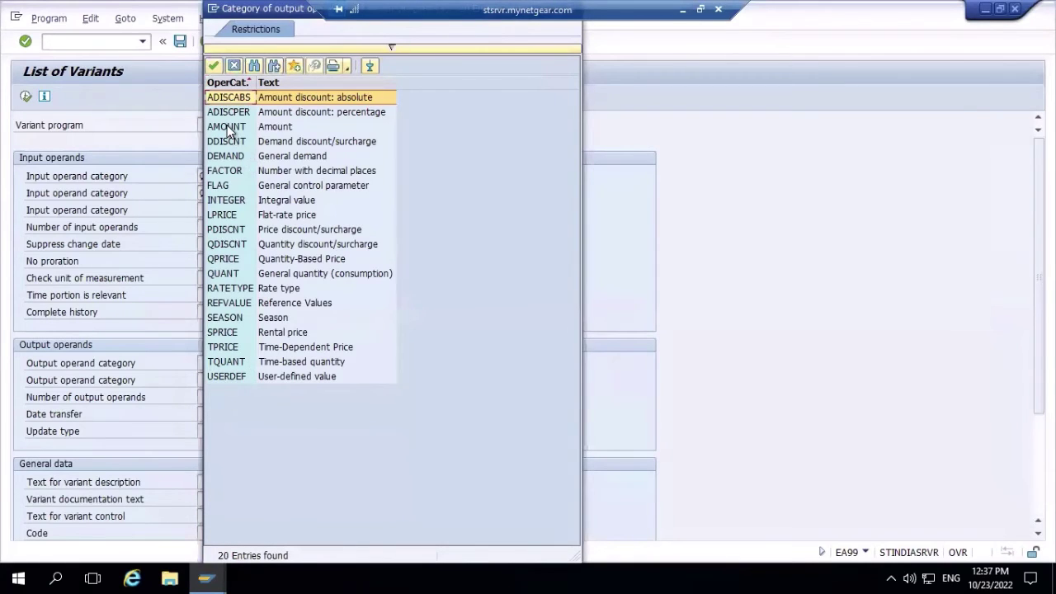
{"action": "double_click", "coordinate": [229, 128]}
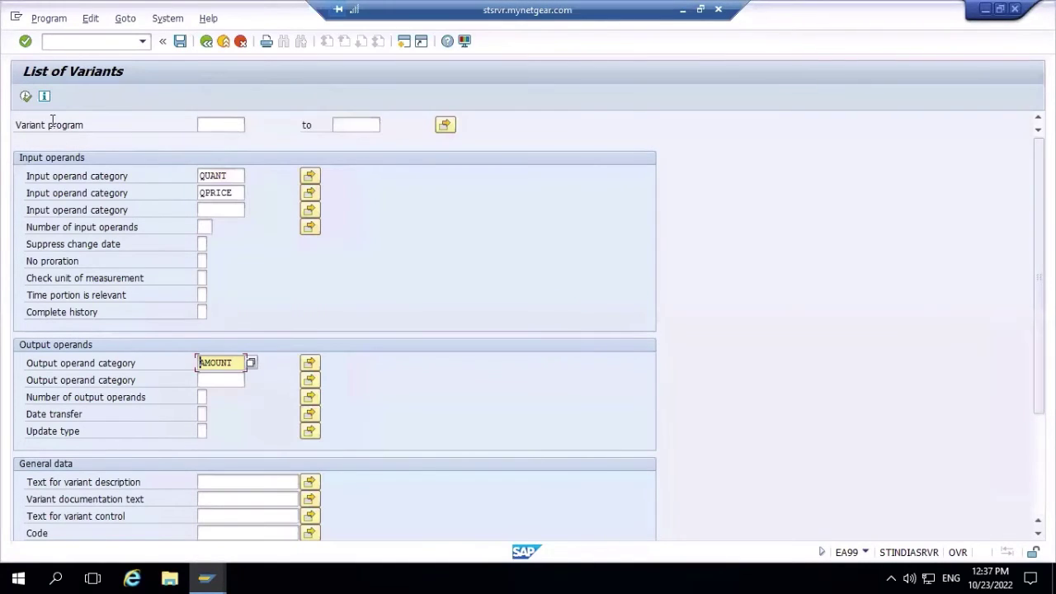
{"action": "left_click", "coordinate": [26, 97]}
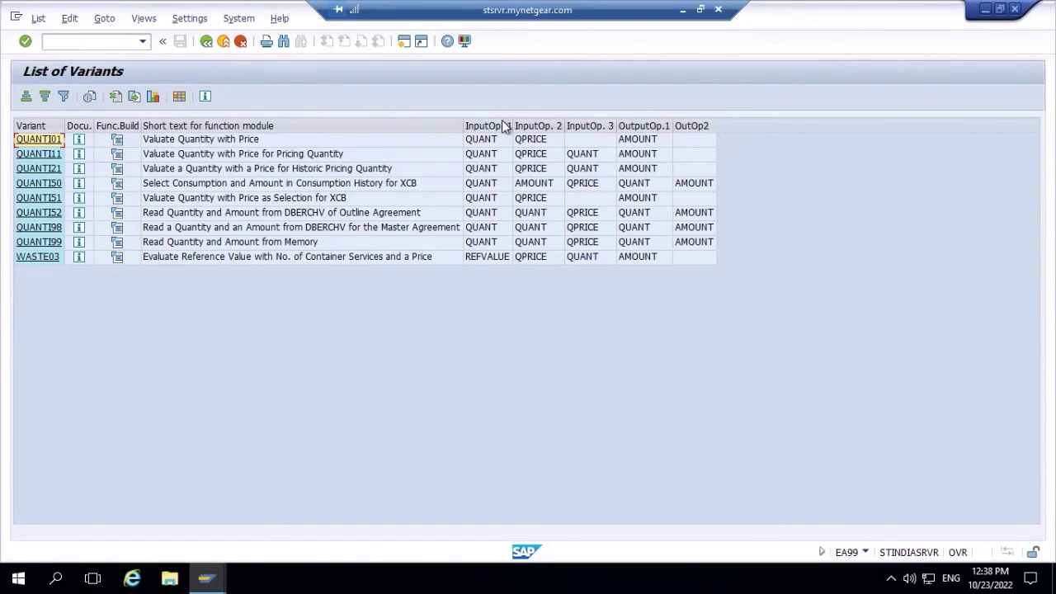
- View the documentation for variant QUANTI51
{"action": "left_click", "coordinate": [79, 199]}
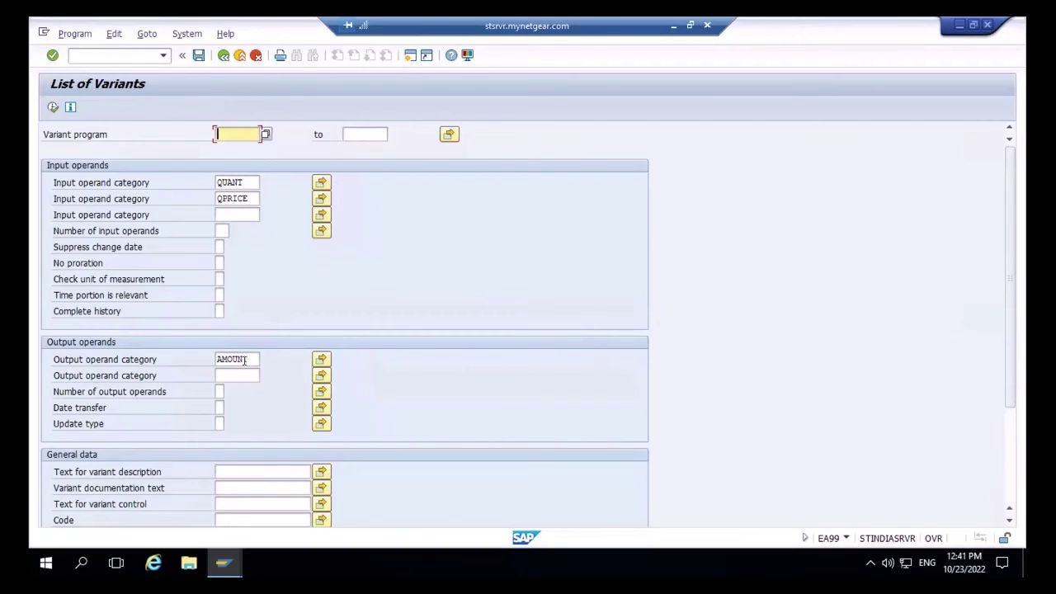
- Re-run the variant search to list the nine matching variants
{"action": "left_click", "coordinate": [51, 108]}
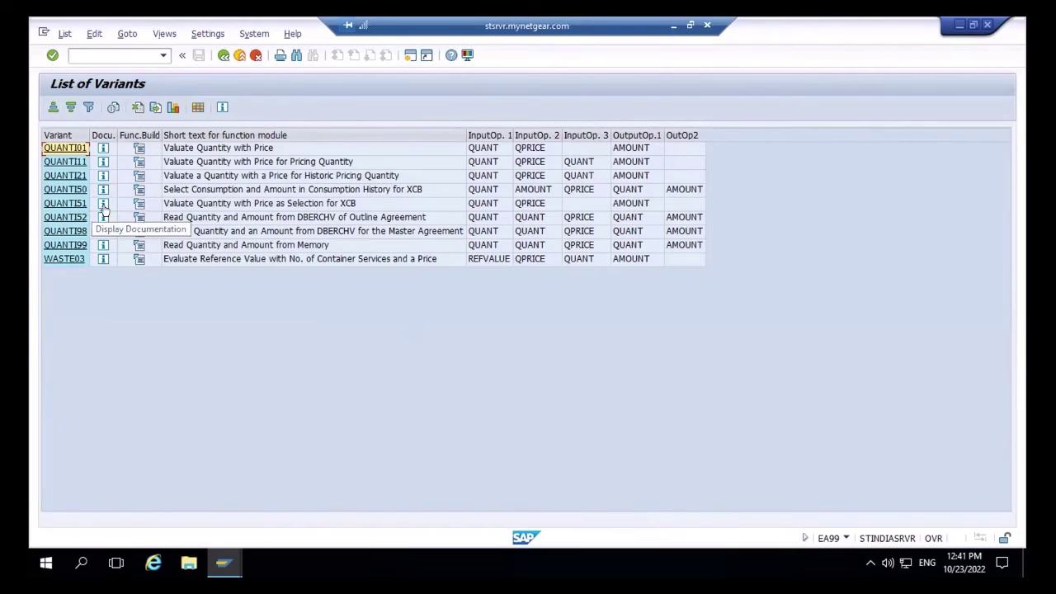
{"action": "left_click", "coordinate": [100, 203]}
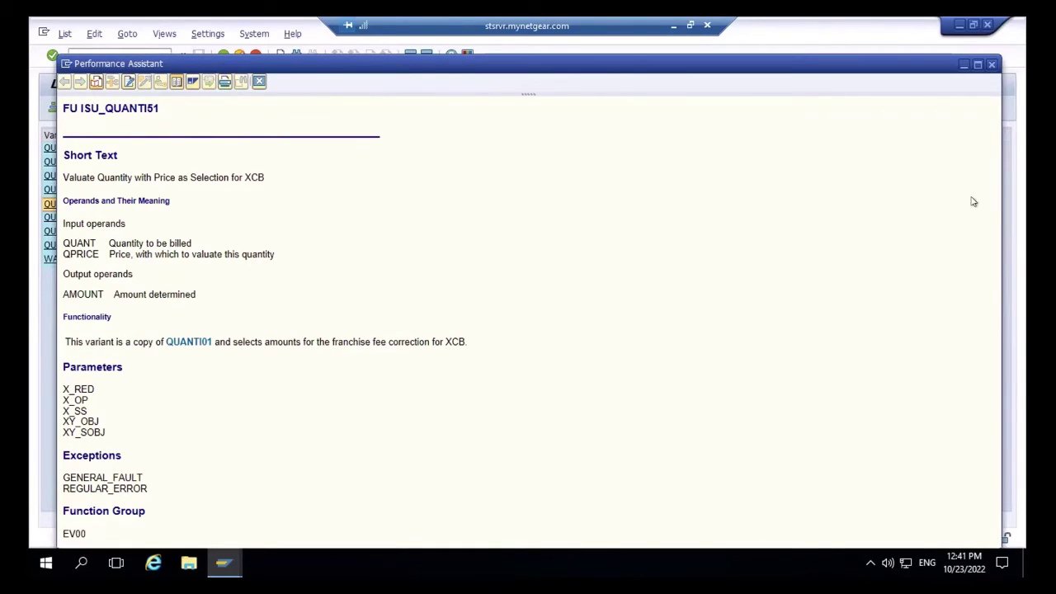
{"action": "left_click", "coordinate": [992, 66]}
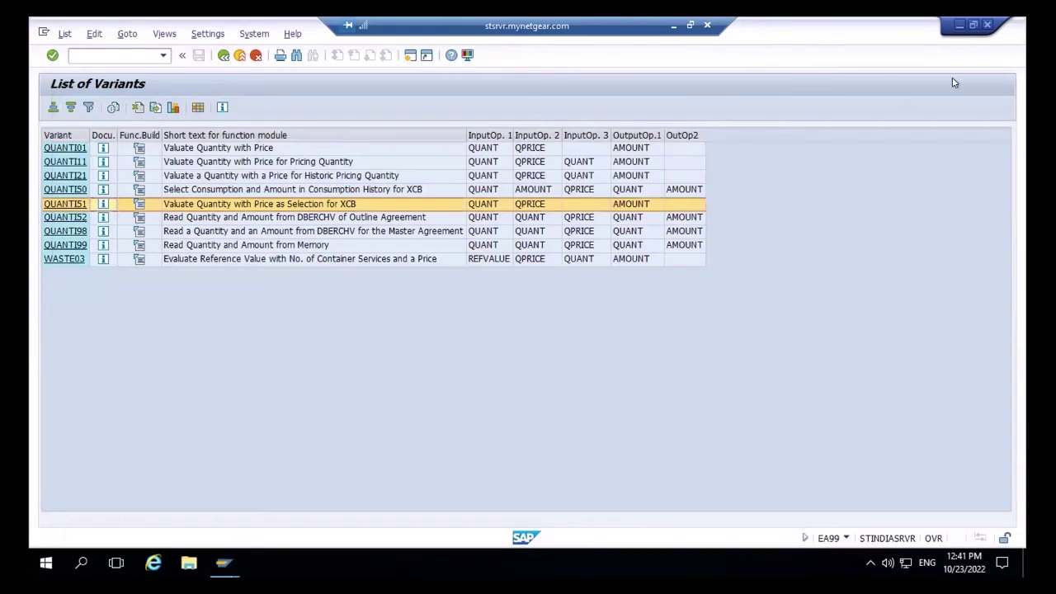
{"action": "left_click", "coordinate": [81, 147]}
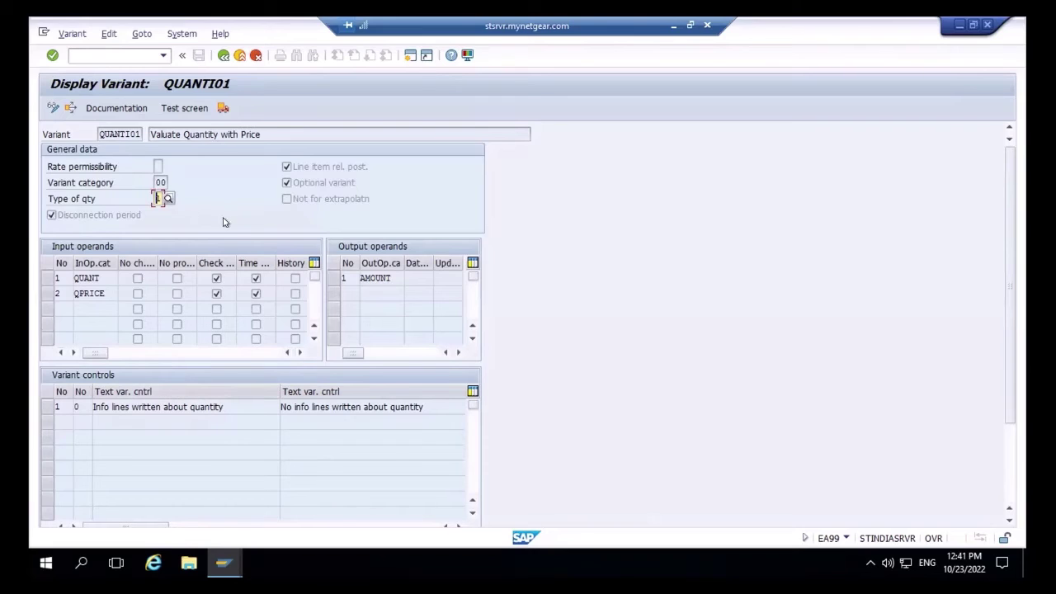
{"action": "left_click", "coordinate": [223, 55]}
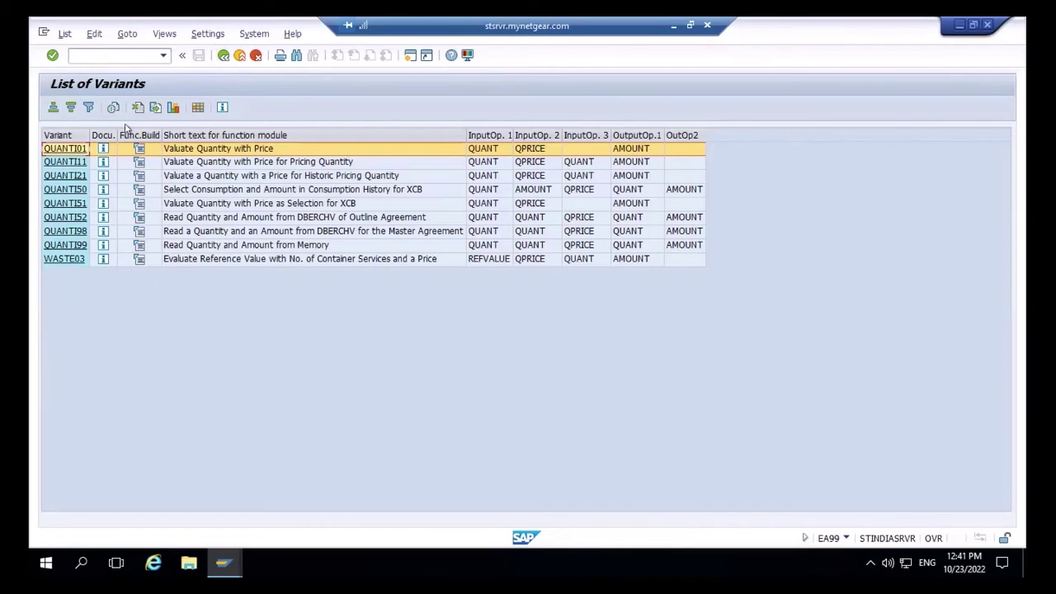
- Open the rate maintenance transaction via /oea2, then restart it with /ea30
{"action": "left_click", "coordinate": [128, 49]}
{"action": "type", "text": "/oea2"}
{"action": "key", "text": "Return"}
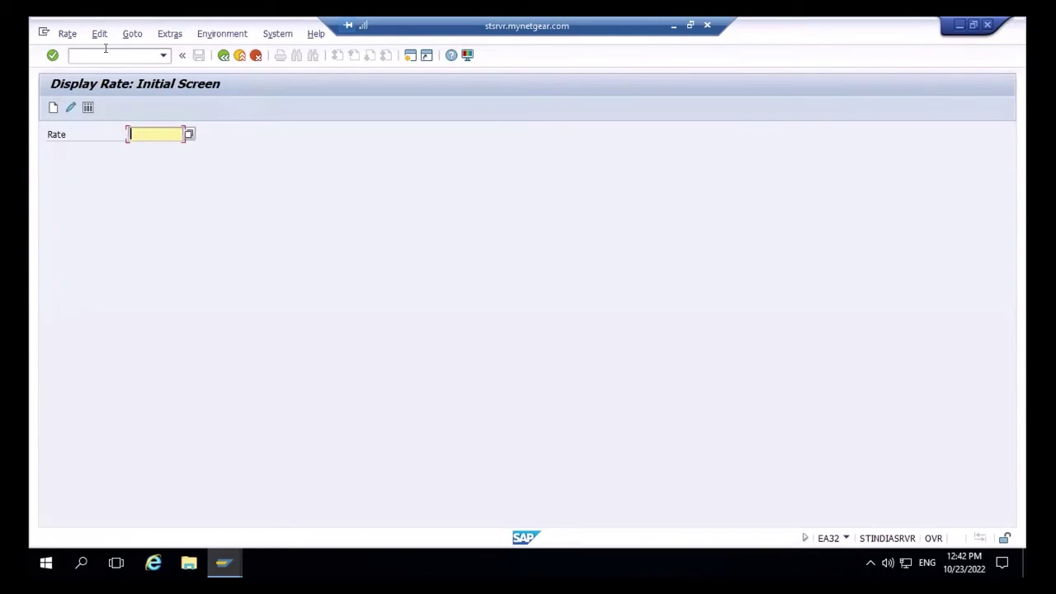
{"action": "left_click", "coordinate": [105, 49]}
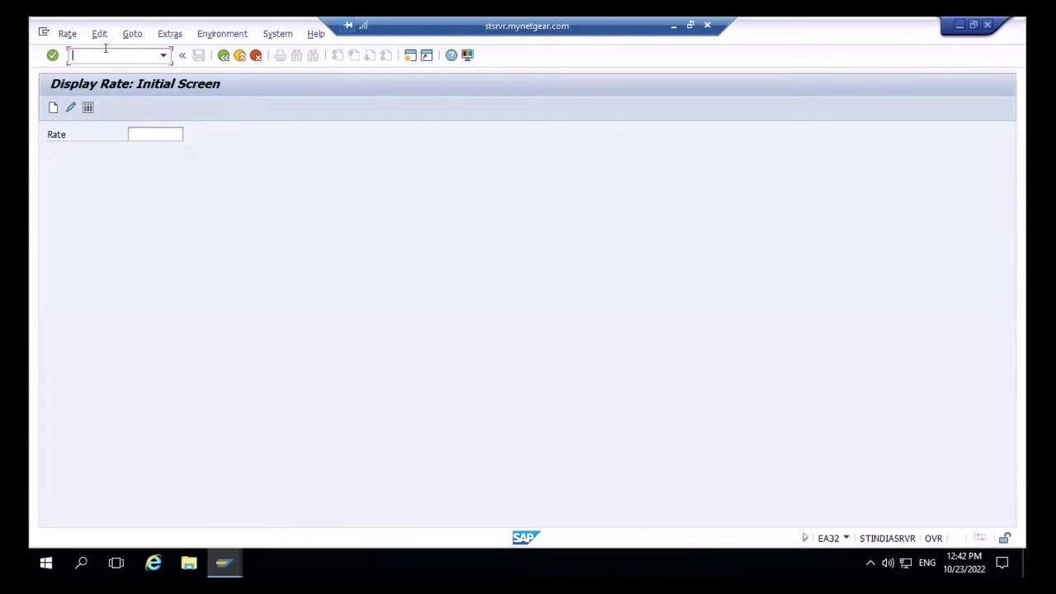
{"action": "type", "text": "/ea30"}
{"action": "key", "text": "Return"}
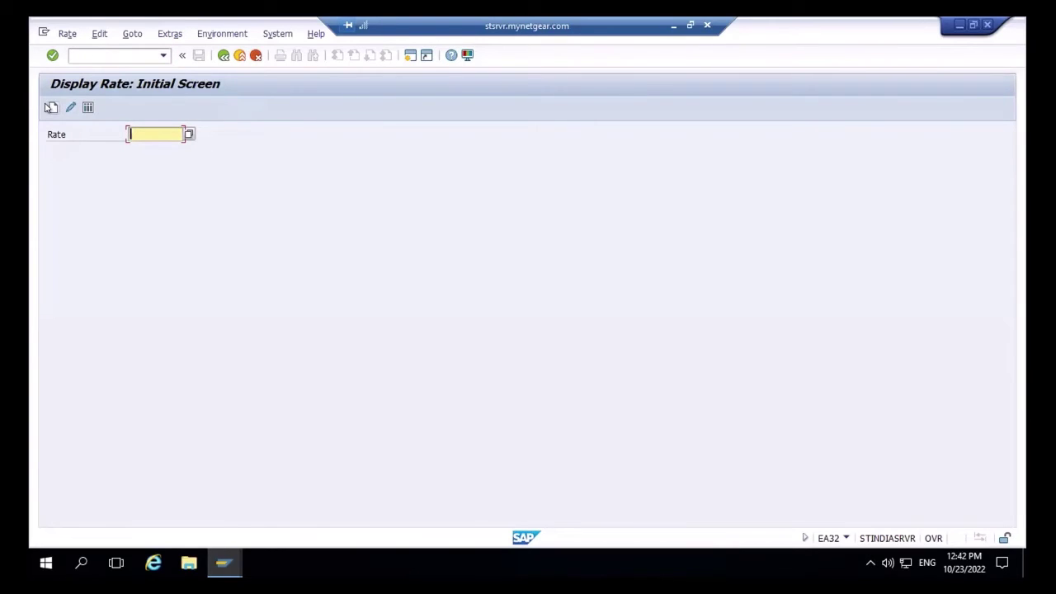
- Start creating the new rate PA-RATE and open its header form
{"action": "left_click", "coordinate": [52, 107]}
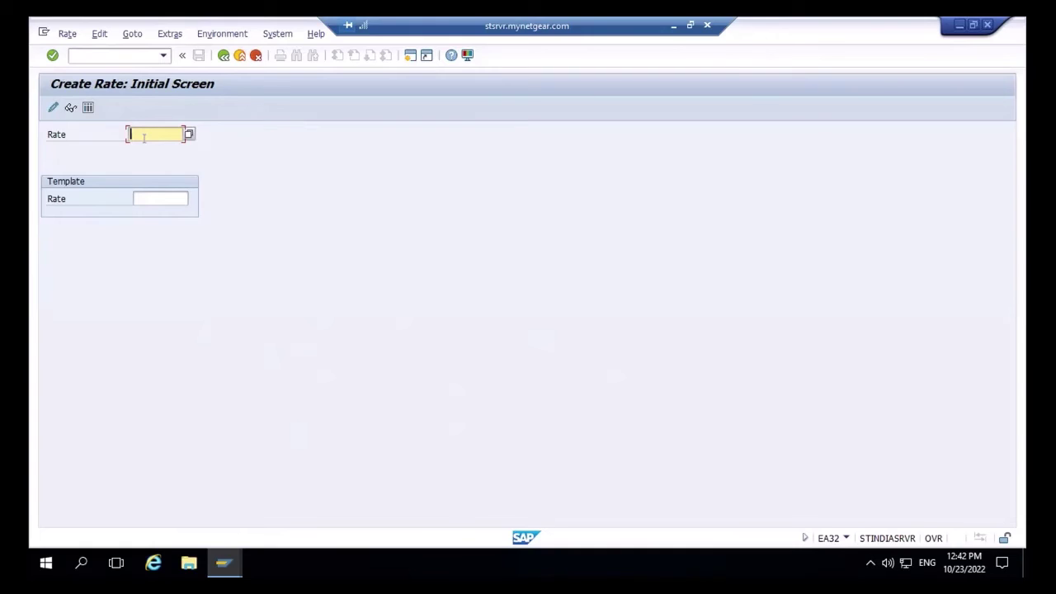
{"action": "type", "text": "PA-RATE"}
{"action": "key", "text": "Return"}
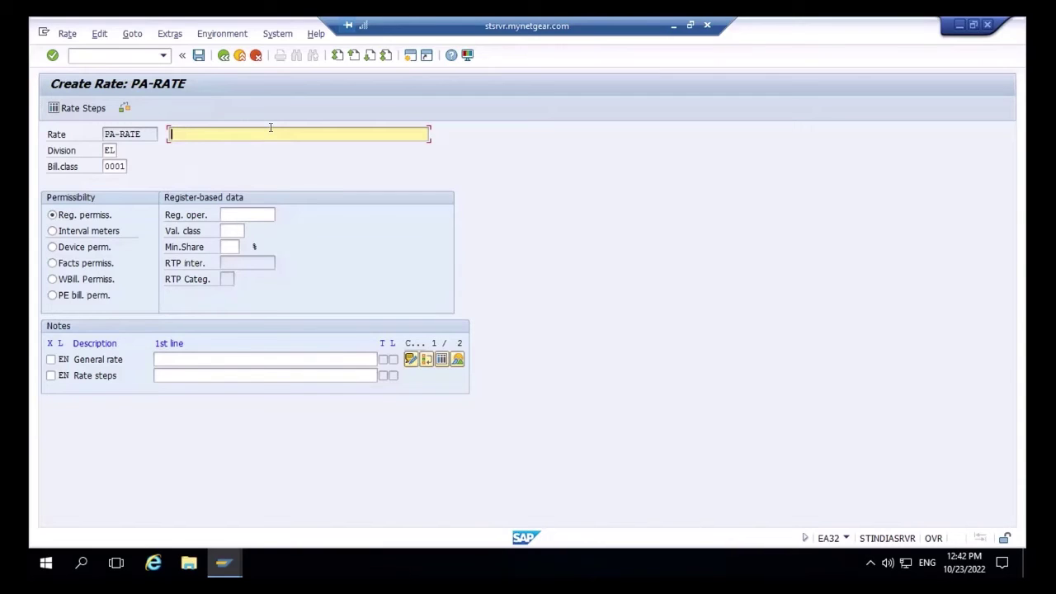
- Describe the rate as 'PA rate for the testing' and set register operand PA-REG
{"action": "type", "text": "PA rate for the testing"}
{"action": "left_click", "coordinate": [245, 213]}
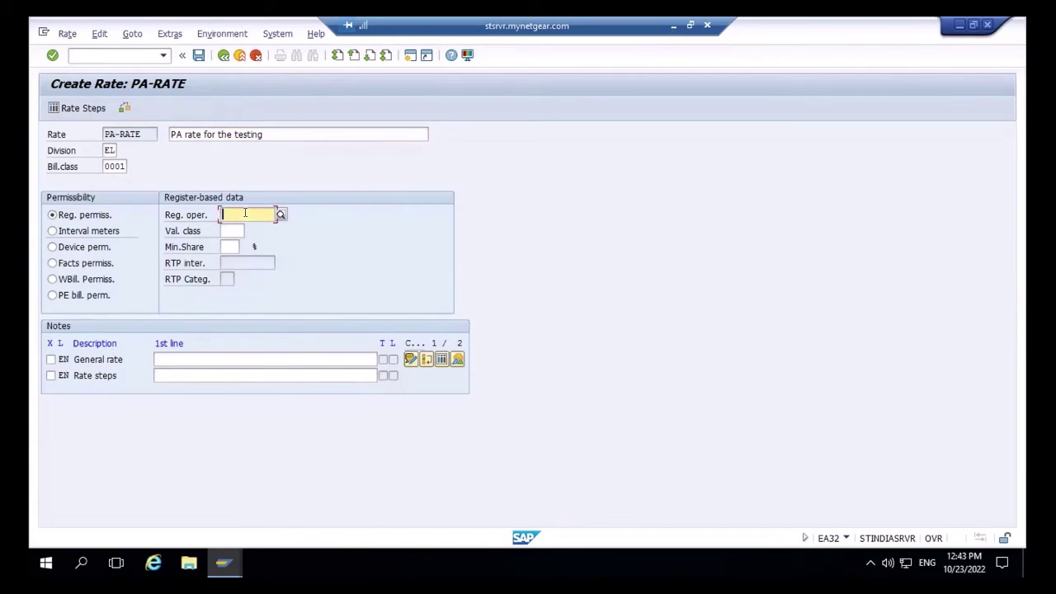
{"action": "type", "text": "PA"}
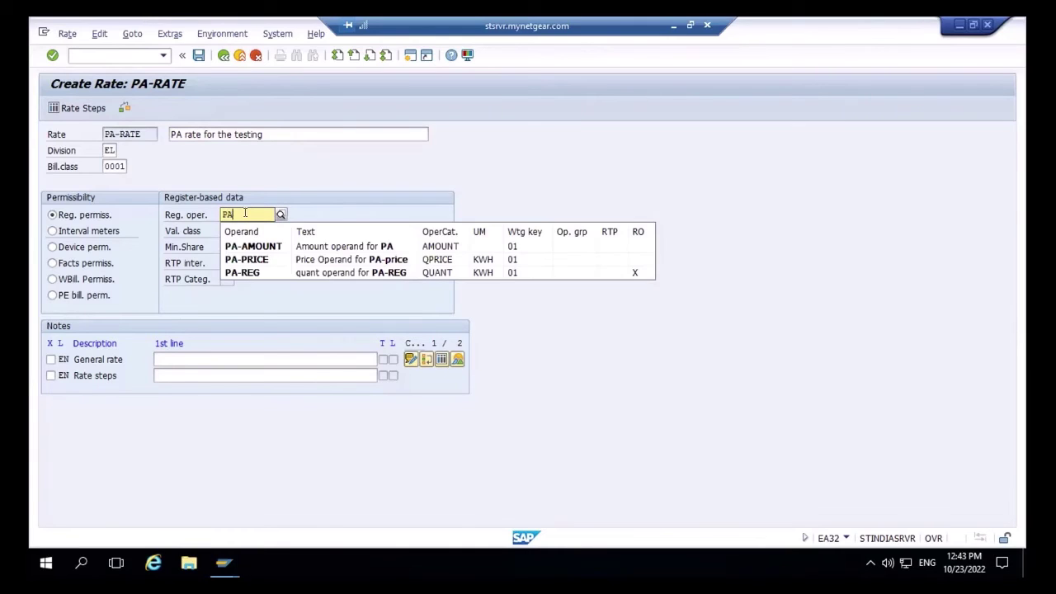
{"action": "type", "text": "-REG"}
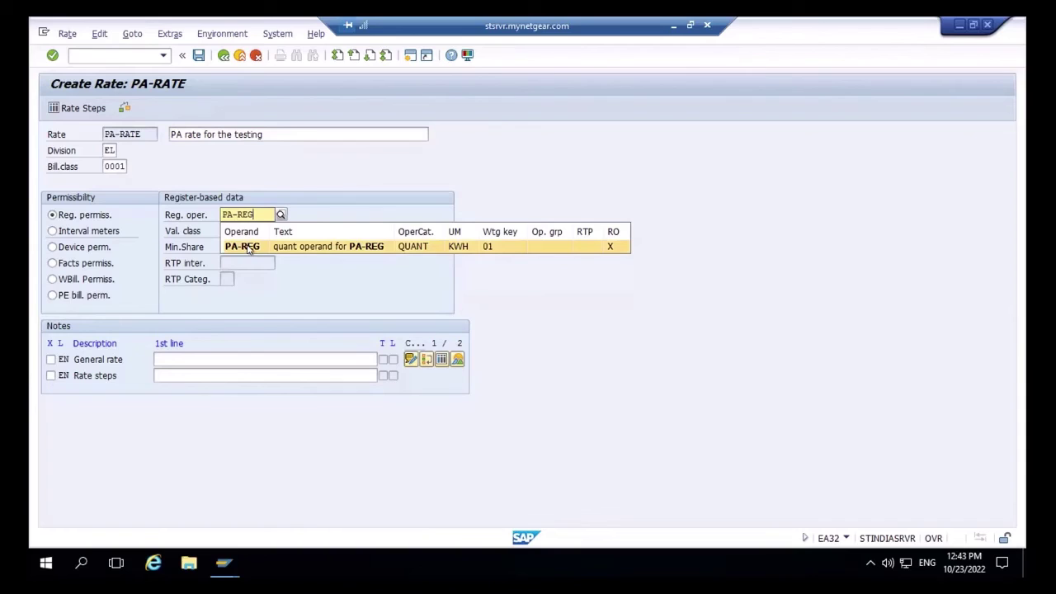
{"action": "left_click", "coordinate": [247, 248]}
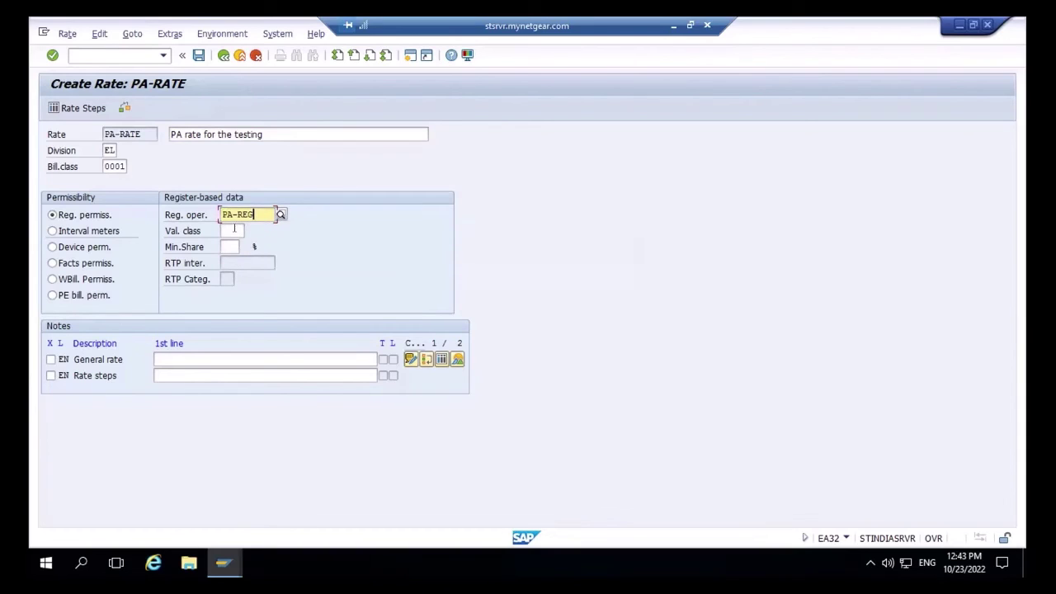
- Set validation class 0001 and minimum share 100, then confirm the rate header
{"action": "left_click", "coordinate": [234, 230]}
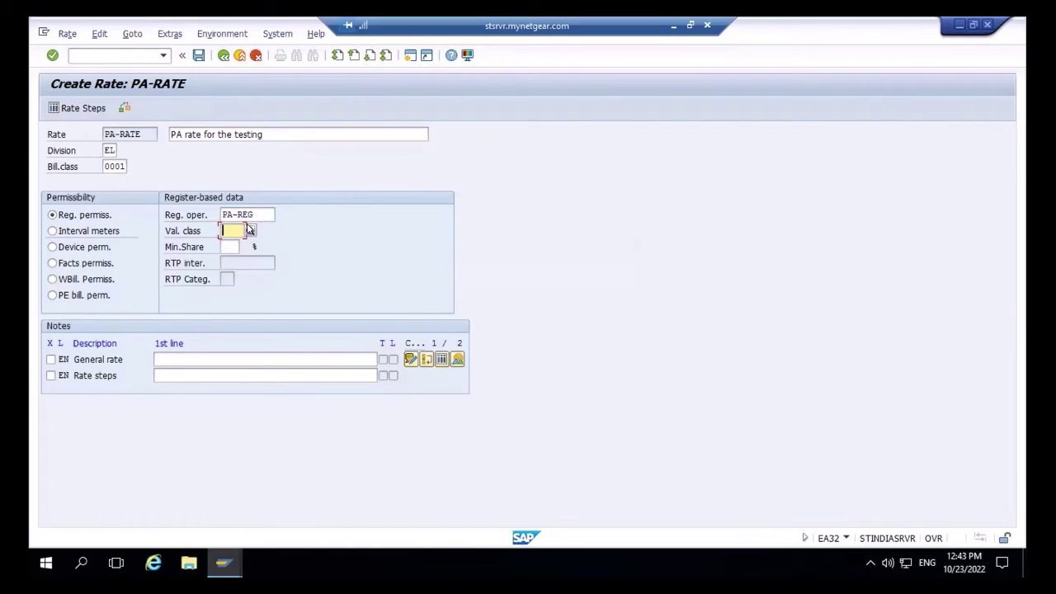
{"action": "left_click", "coordinate": [249, 230]}
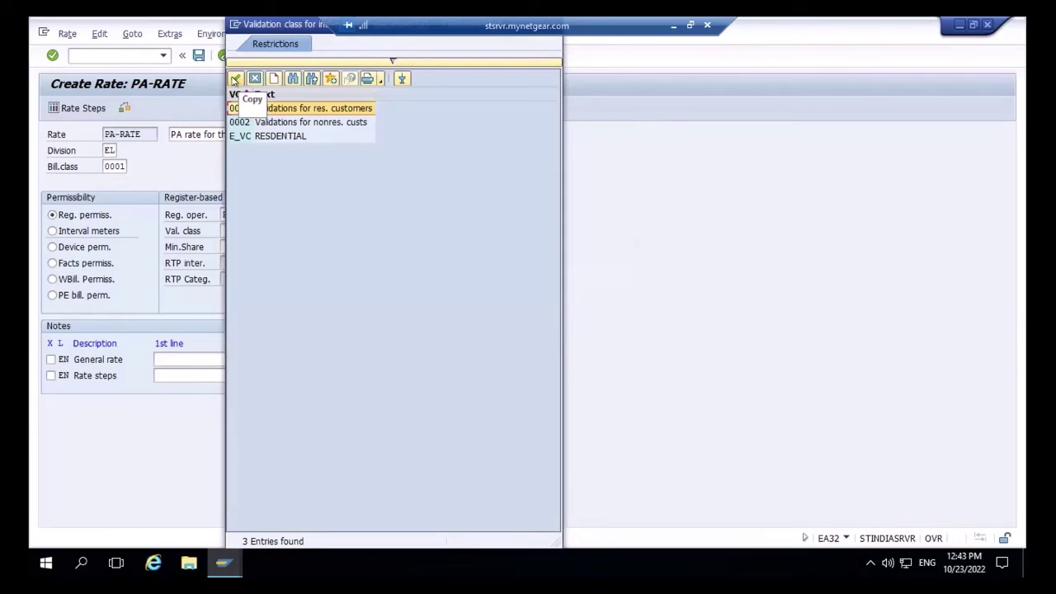
{"action": "left_click", "coordinate": [235, 79]}
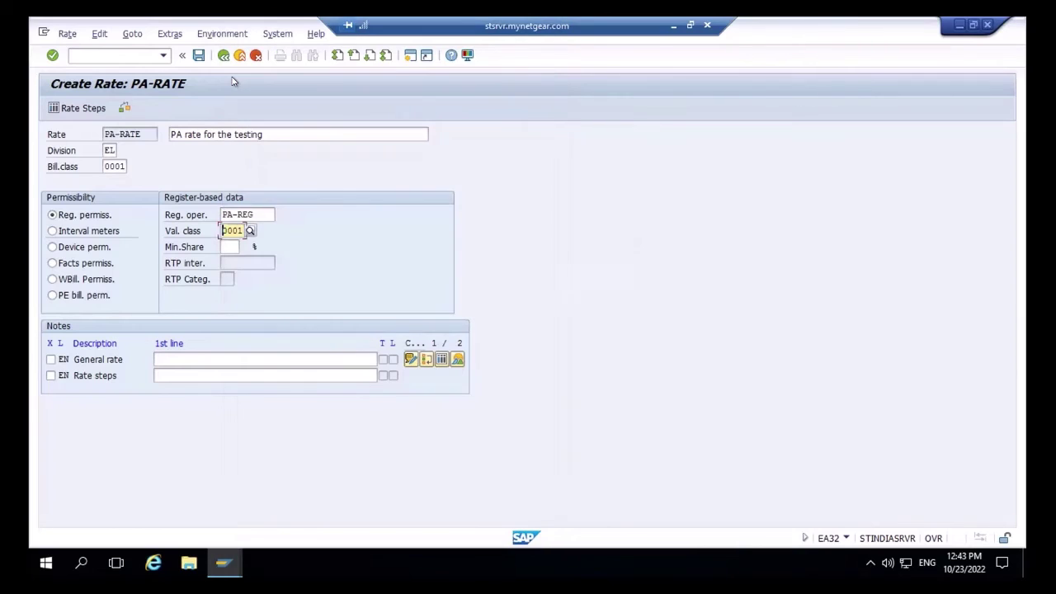
{"action": "left_click", "coordinate": [232, 246]}
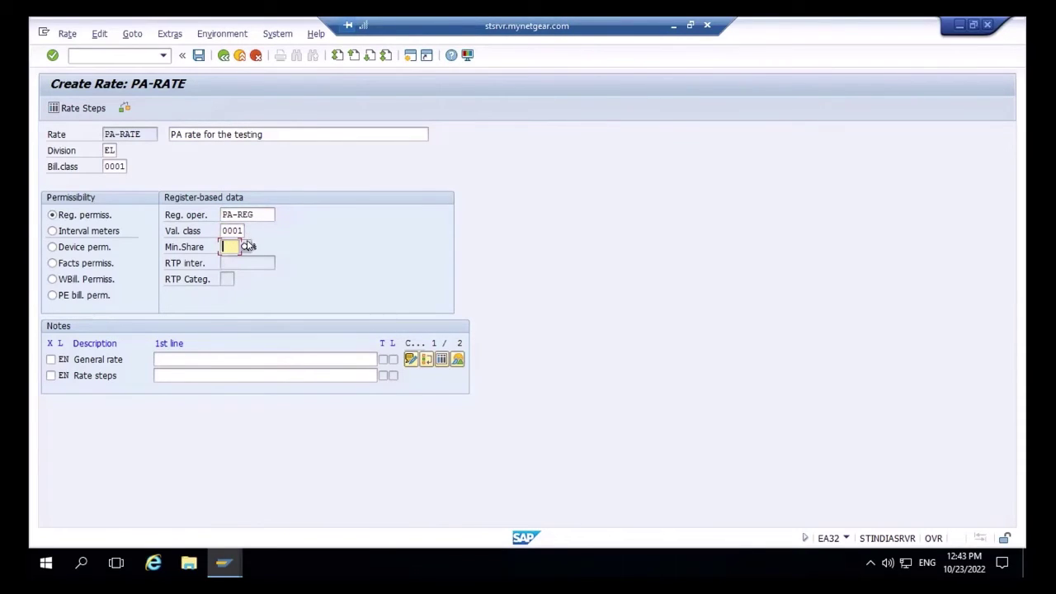
{"action": "left_click", "coordinate": [245, 247]}
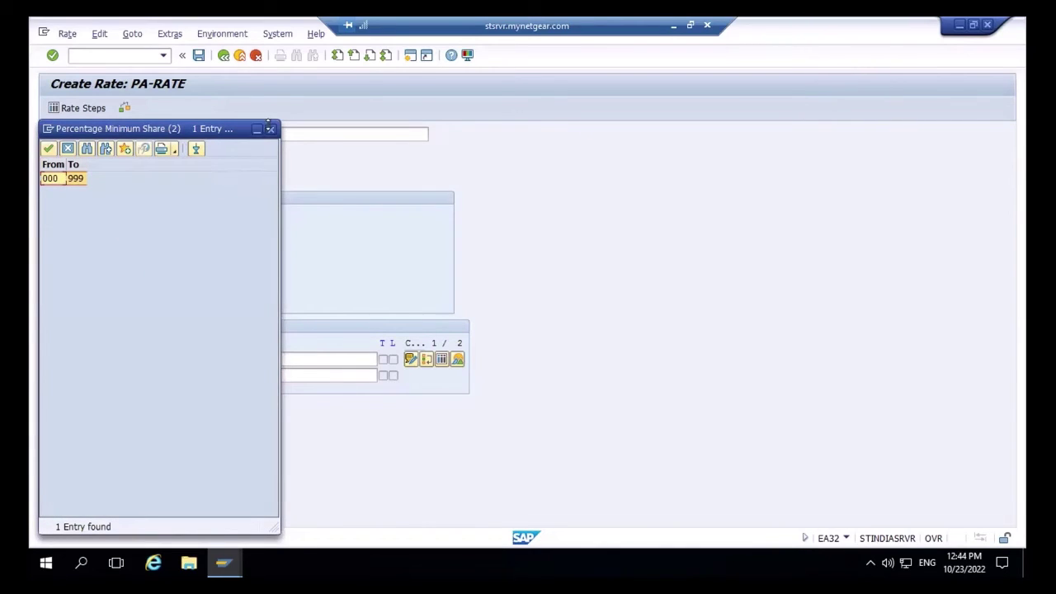
{"action": "left_click", "coordinate": [269, 131]}
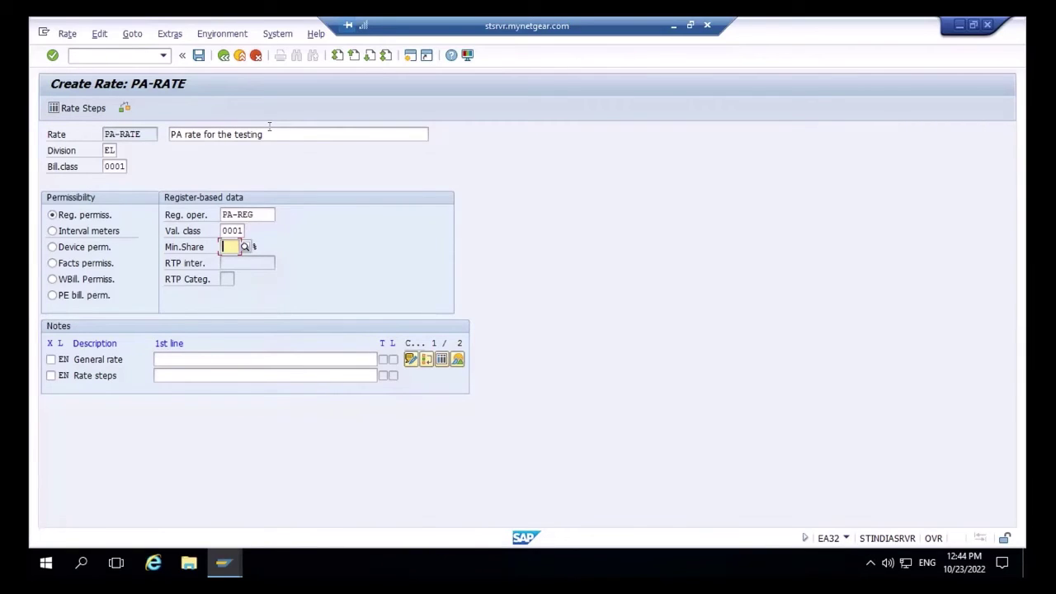
{"action": "type", "text": "100"}
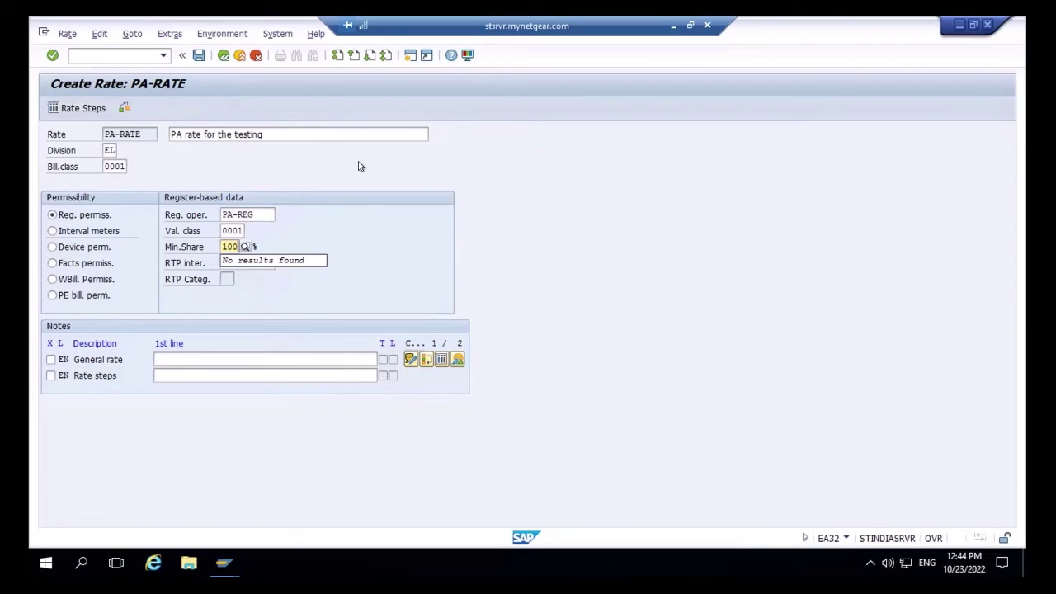
{"action": "key", "text": "Return"}
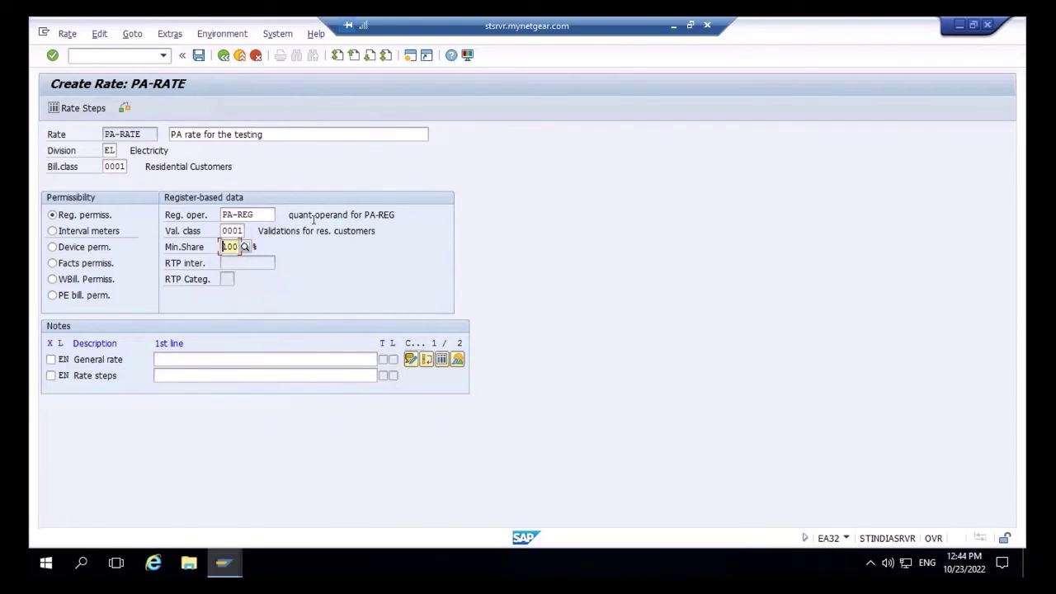
- Open the rate steps table and give step 1 the variant QUANTI01
{"action": "left_click", "coordinate": [82, 108]}
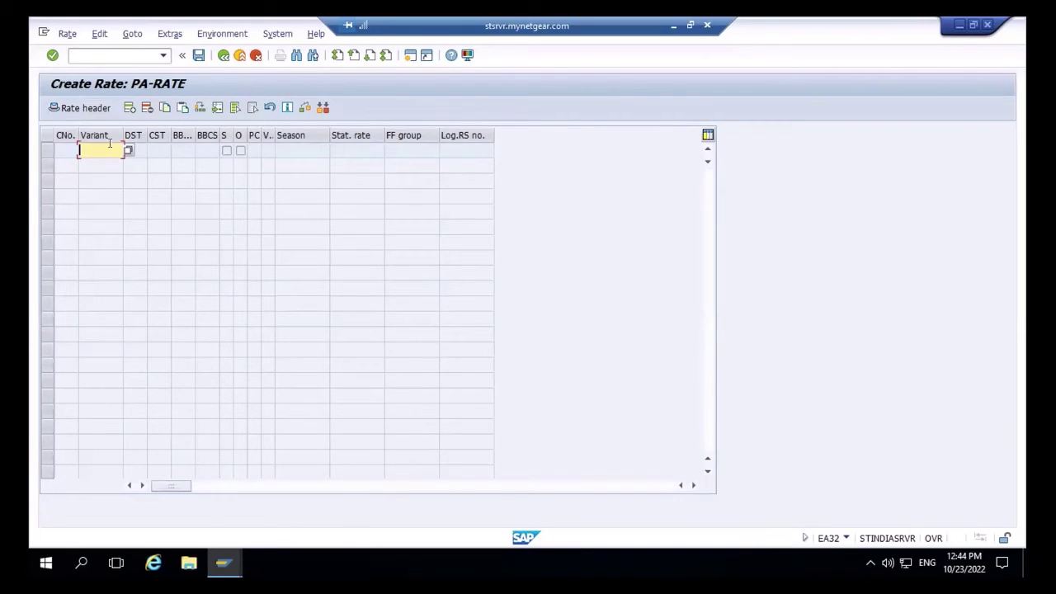
{"action": "type", "text": "q"}
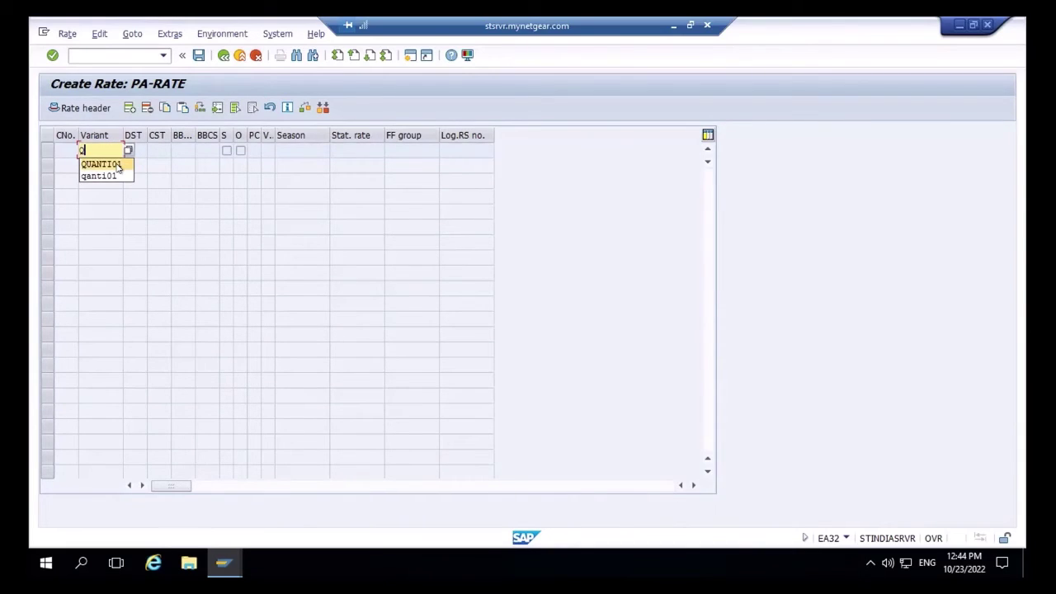
{"action": "left_click", "coordinate": [118, 166]}
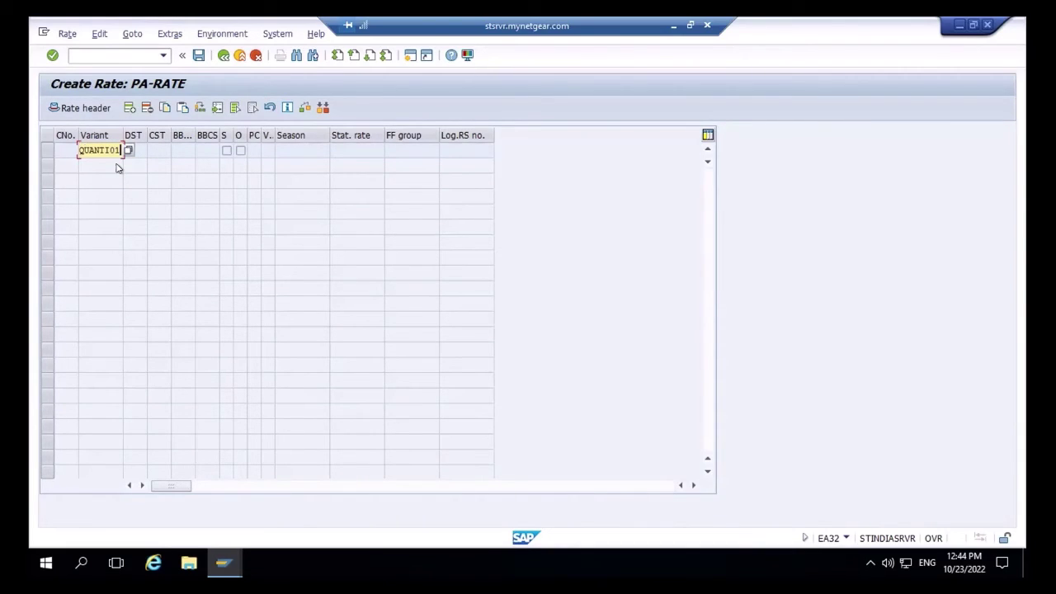
{"action": "key", "text": "Return"}
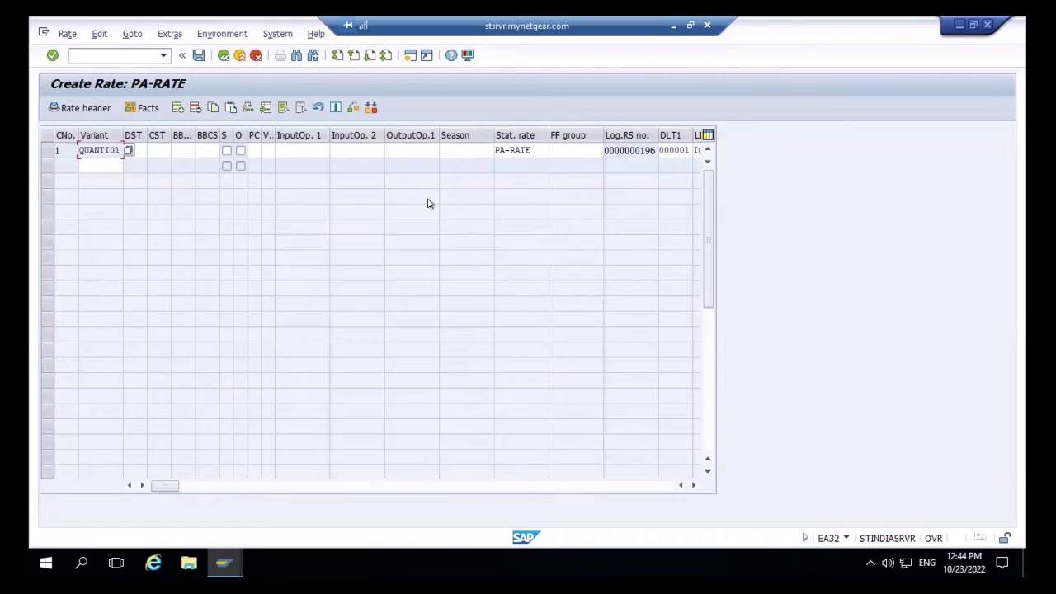
- Give step 1 input operands PA-REG and PA-PRICE and output operand PA-AMOUNT
{"action": "left_click", "coordinate": [296, 146]}
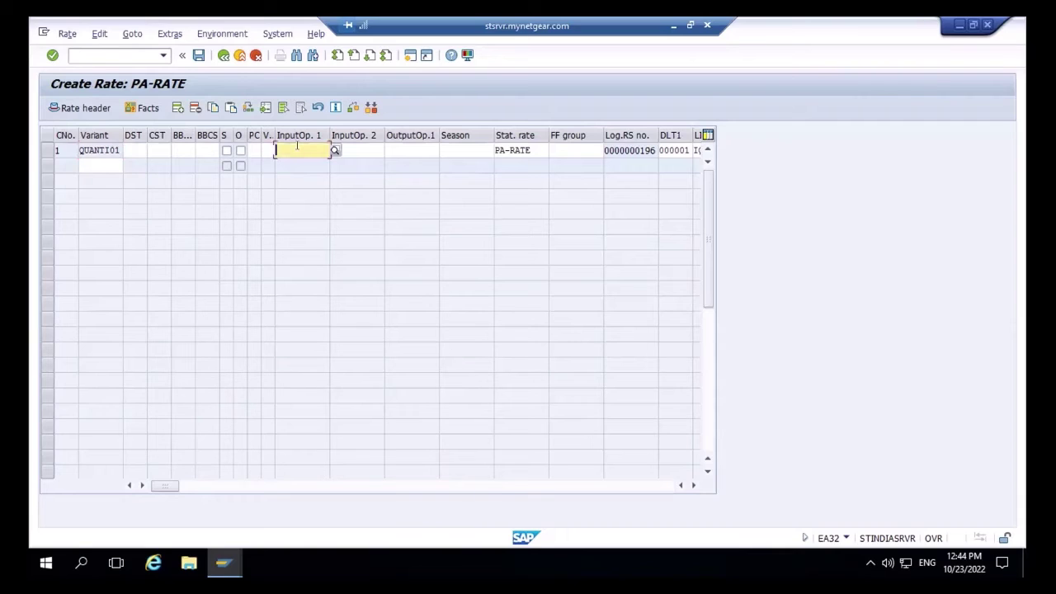
{"action": "type", "text": "P"}
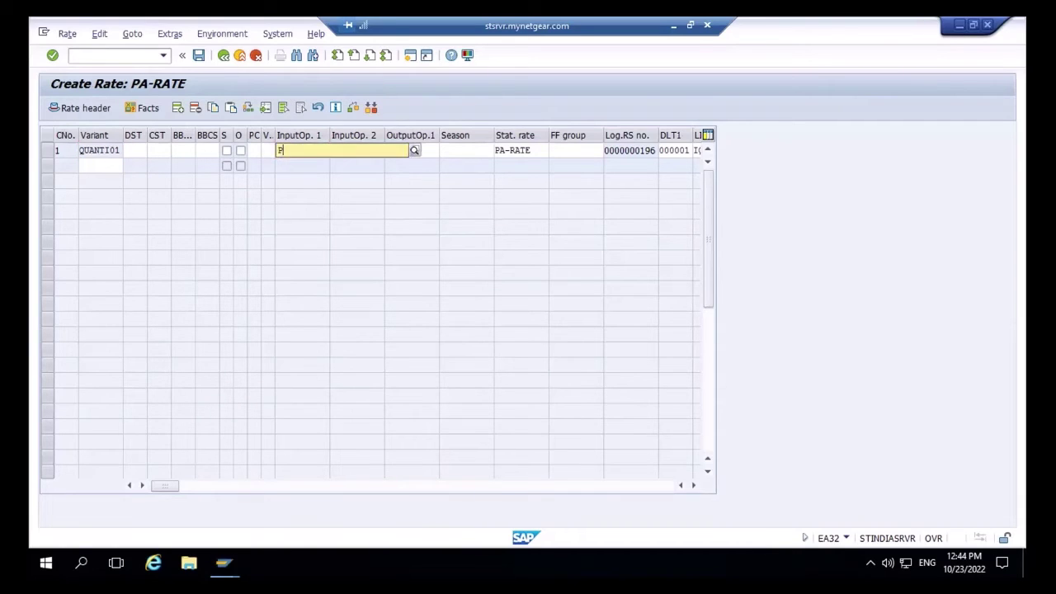
{"action": "type", "text": "A-"}
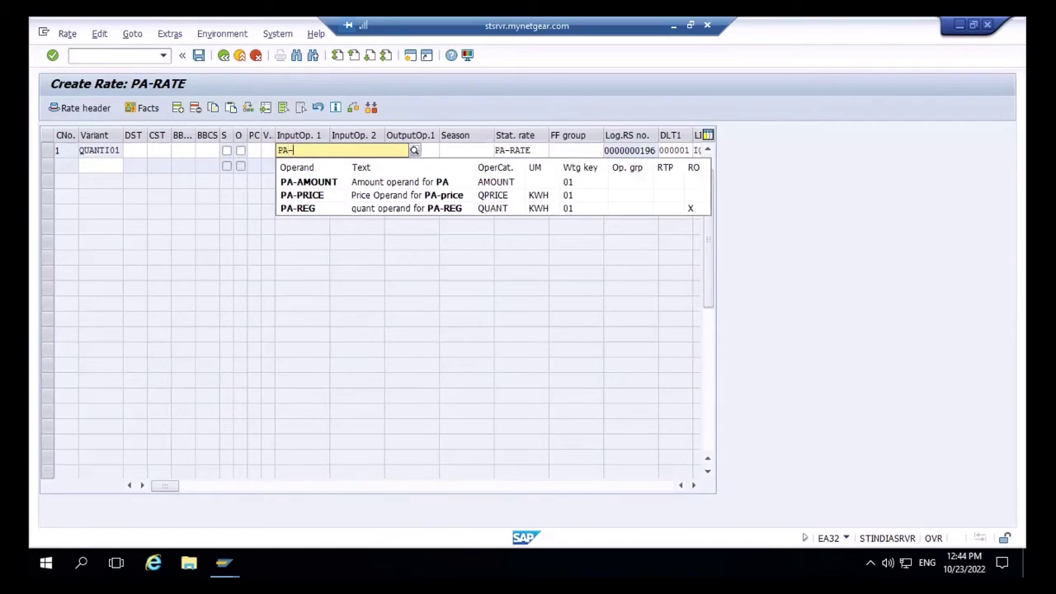
{"action": "left_click", "coordinate": [313, 213]}
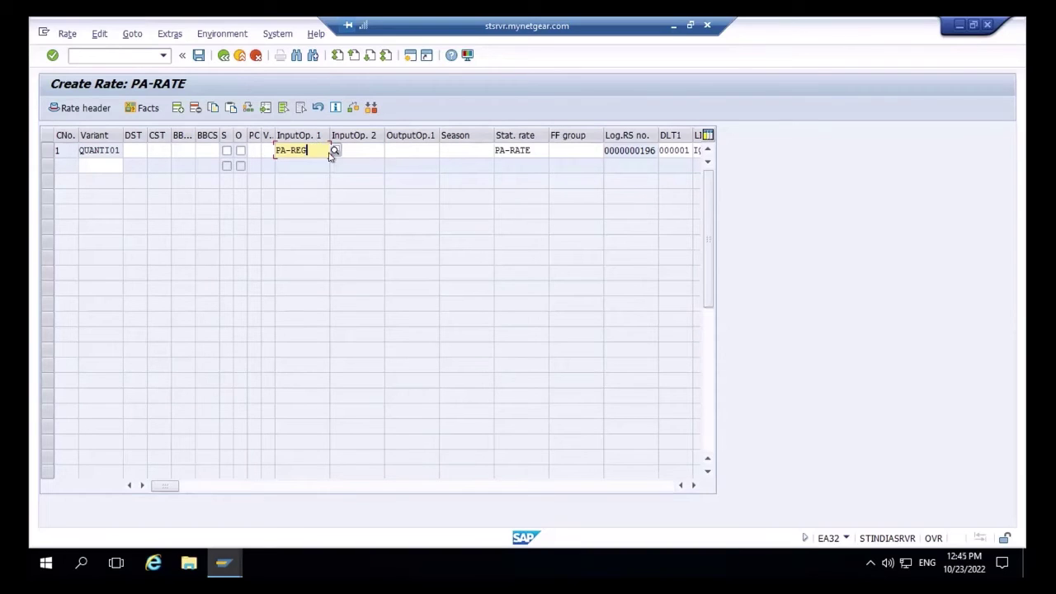
{"action": "left_click", "coordinate": [356, 147]}
{"action": "type", "text": "PA"}
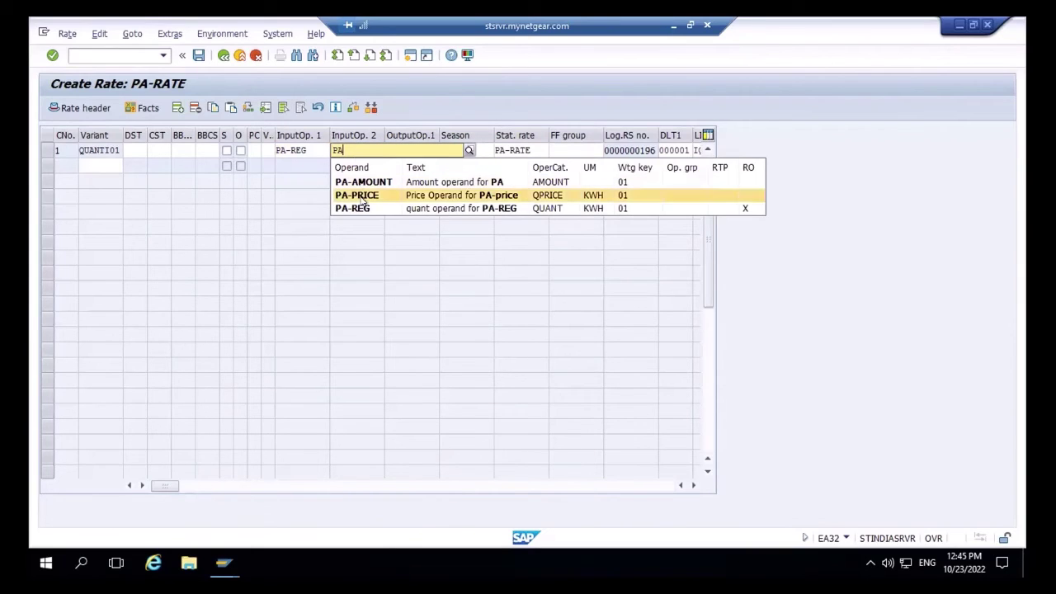
{"action": "left_click", "coordinate": [361, 196]}
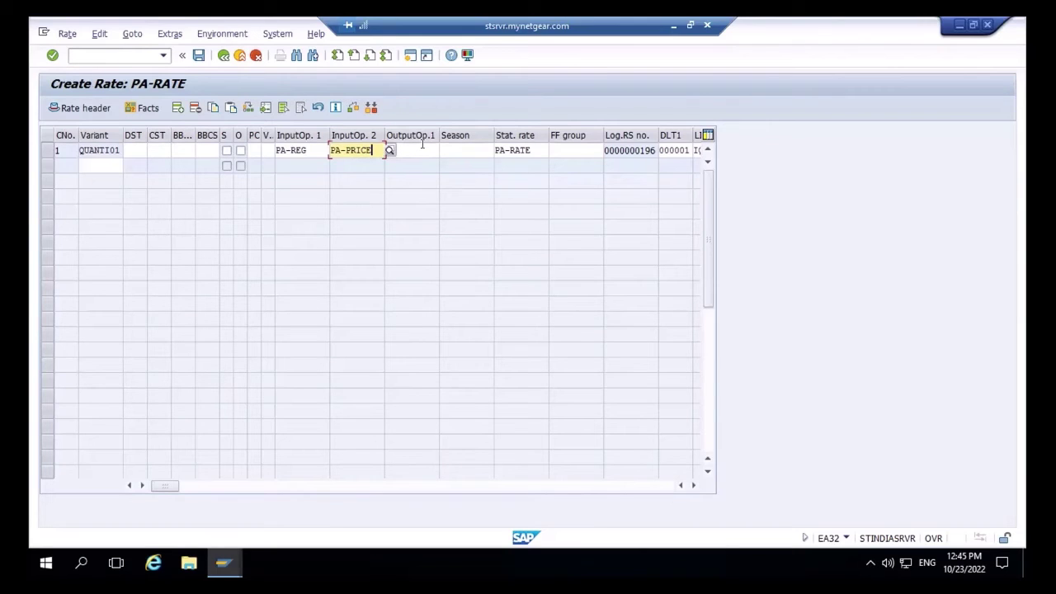
{"action": "left_click", "coordinate": [422, 143]}
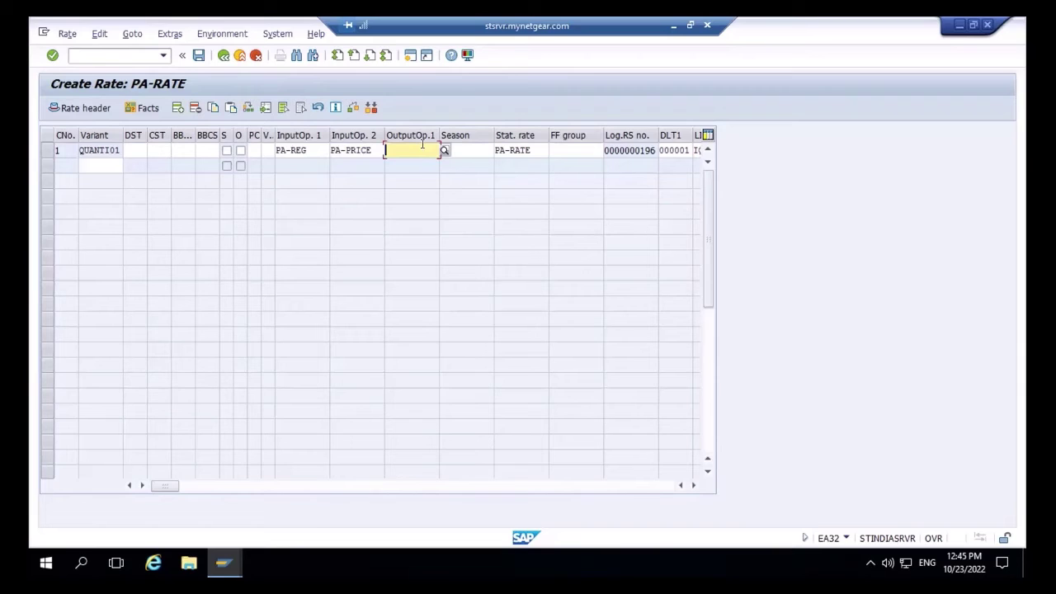
{"action": "type", "text": "PA"}
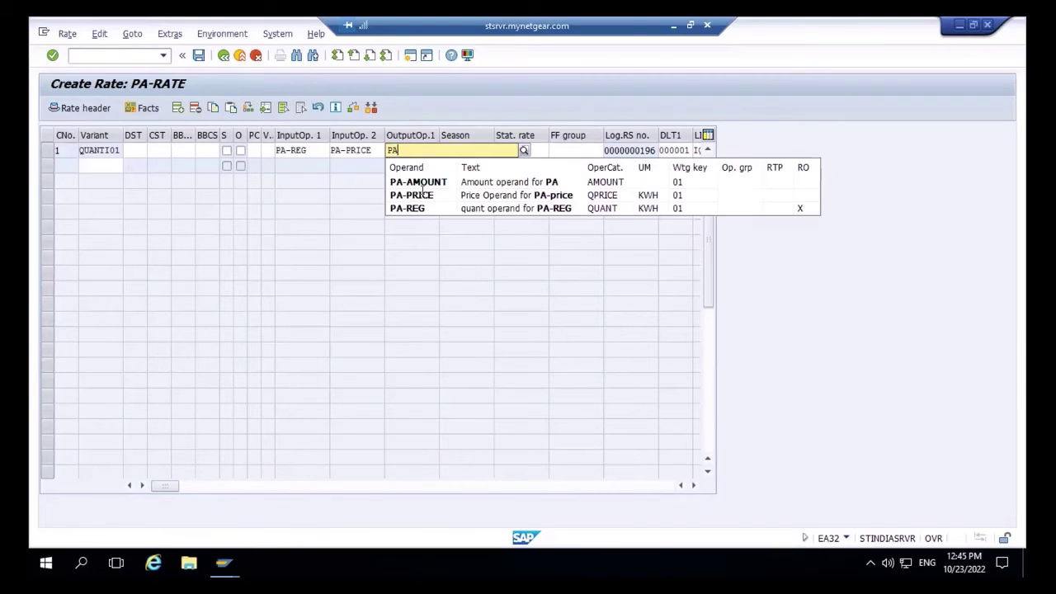
{"action": "left_click", "coordinate": [422, 181]}
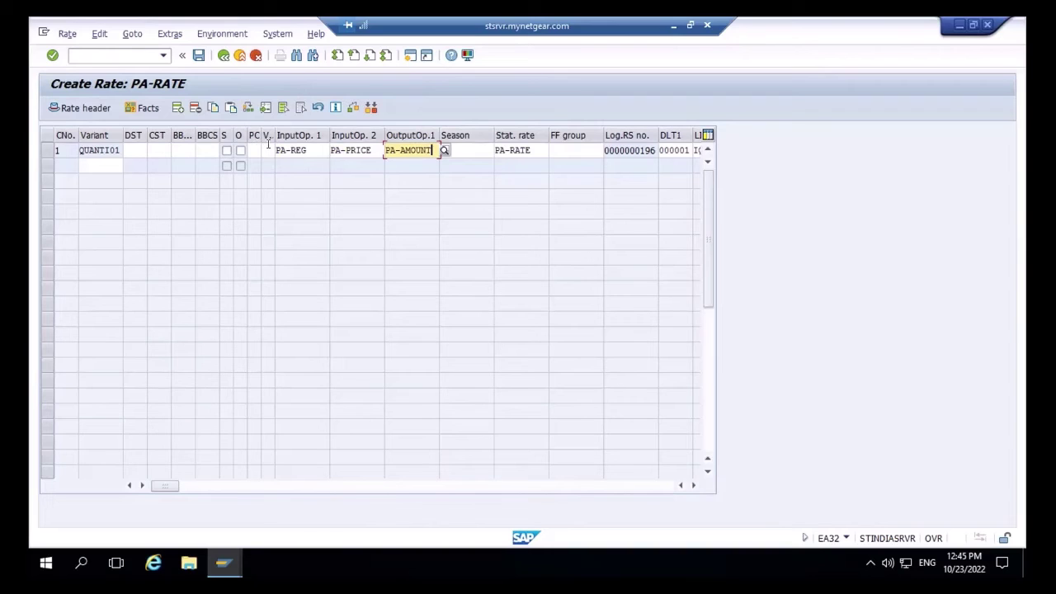
{"action": "left_click", "coordinate": [268, 149]}
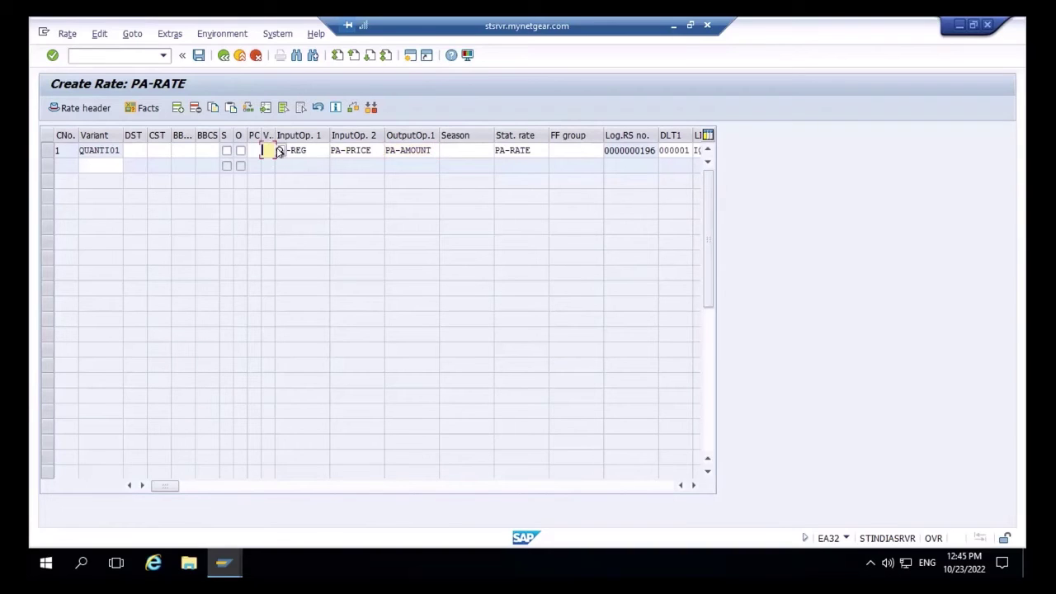
{"action": "left_click", "coordinate": [279, 151]}
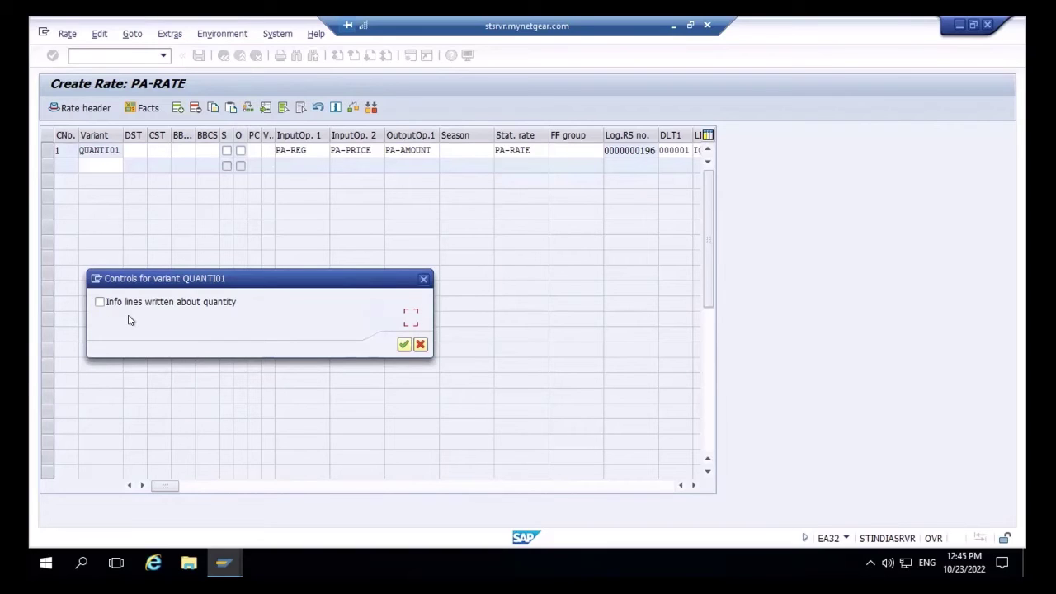
- Accept the QUANTI01 control settings so step 1's V. field holds F
{"action": "left_click", "coordinate": [404, 346]}
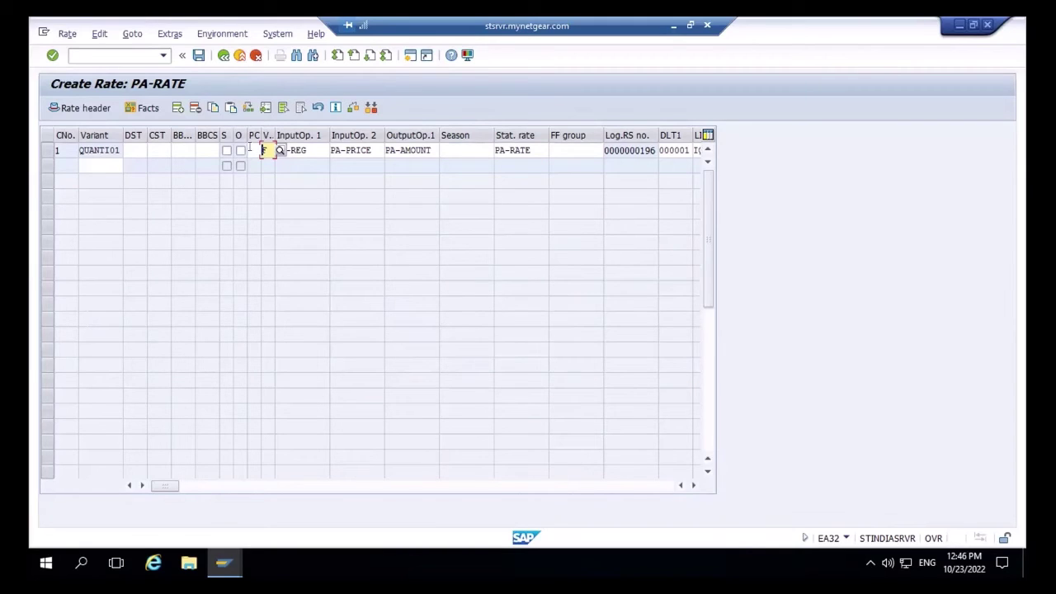
- Set period control 00 on step 1 of PA-RATE
{"action": "left_click", "coordinate": [249, 150]}
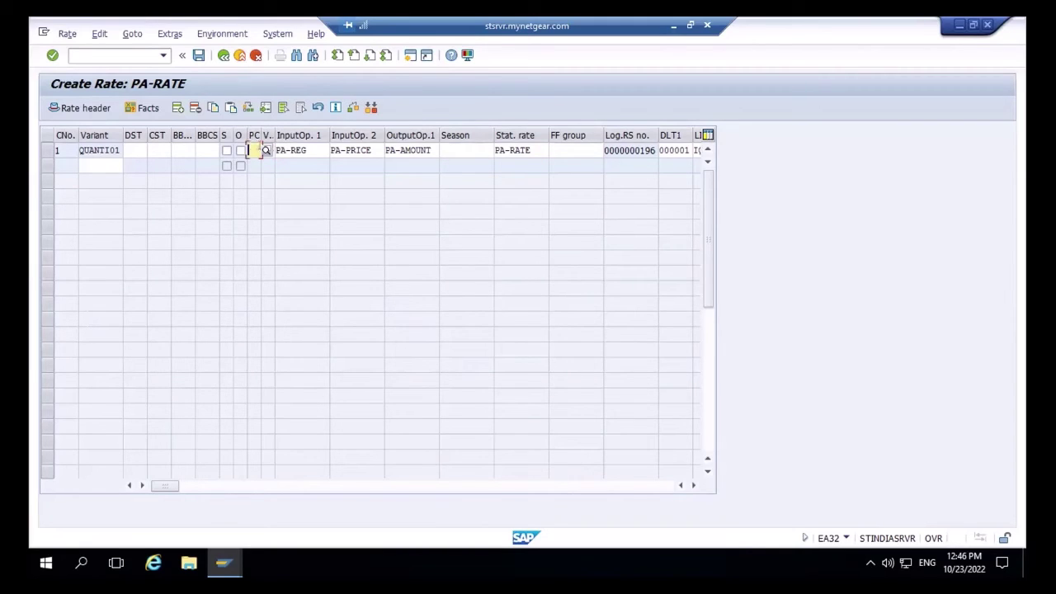
{"action": "left_click", "coordinate": [266, 150]}
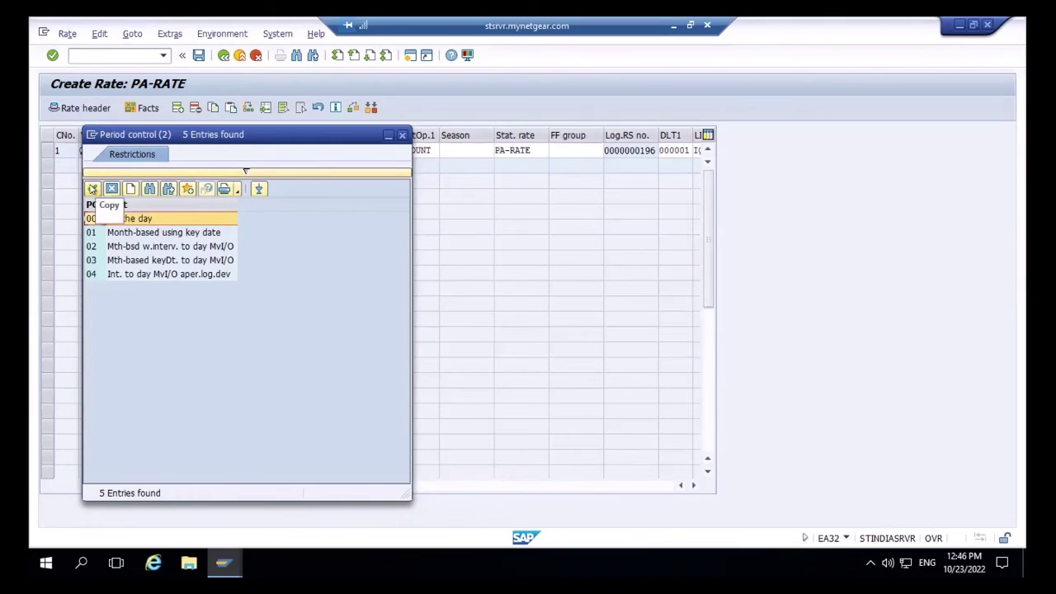
{"action": "left_click", "coordinate": [93, 189]}
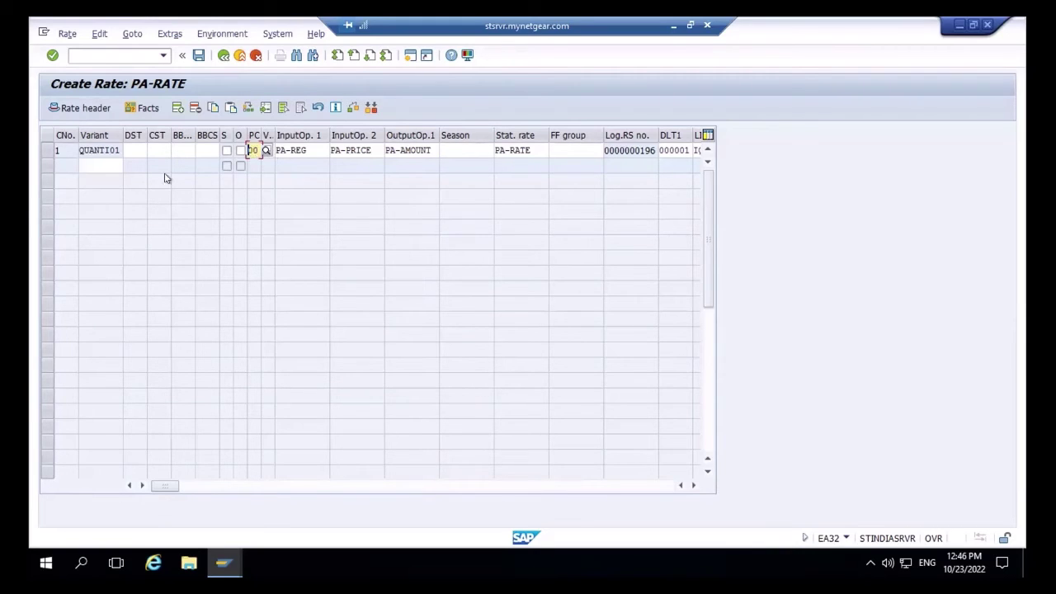
{"action": "left_click", "coordinate": [140, 147]}
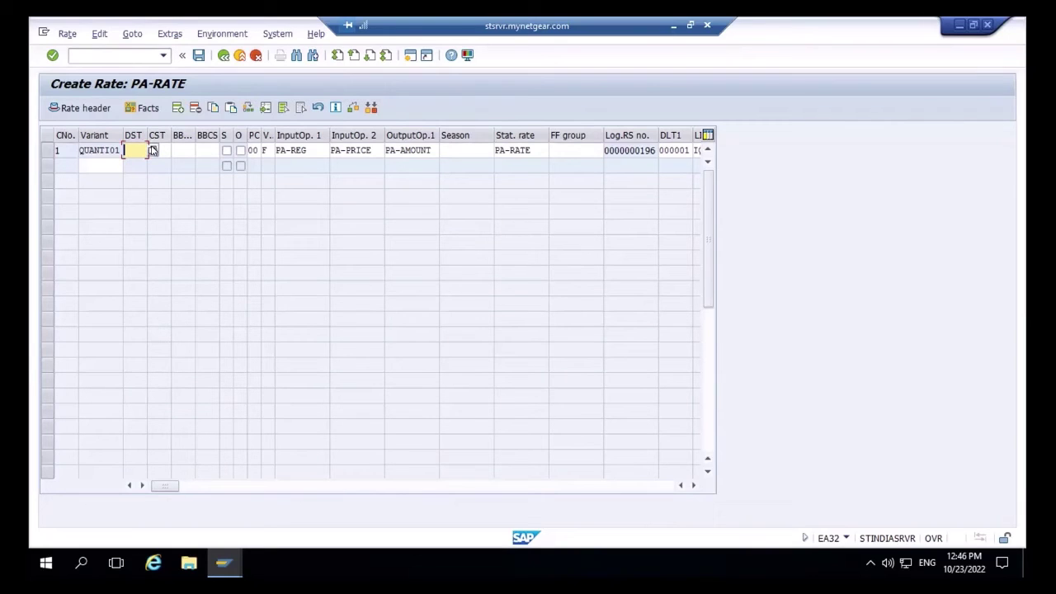
- Assign sub-transactions M001 debit, M102 credit, M501 budget billing debit and M001 budget billing credit
{"action": "left_click", "coordinate": [151, 151]}
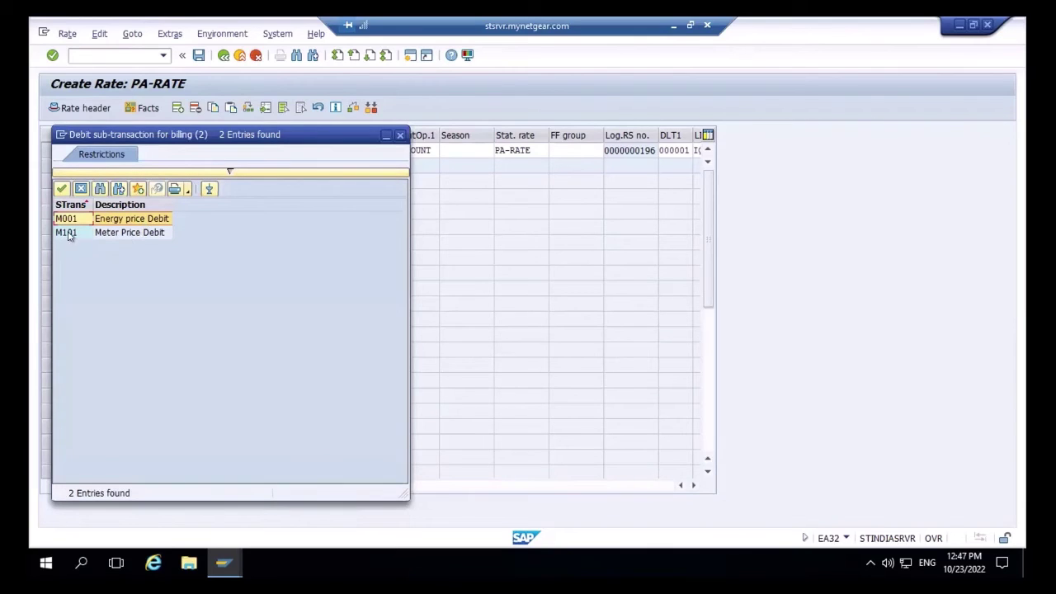
{"action": "left_click", "coordinate": [59, 190]}
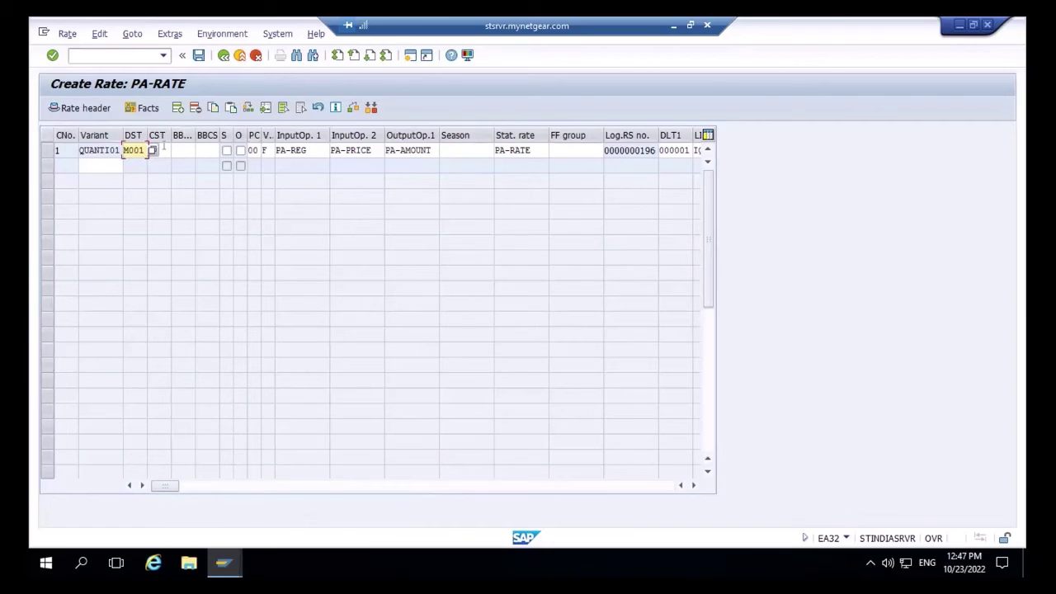
{"action": "left_click", "coordinate": [163, 147]}
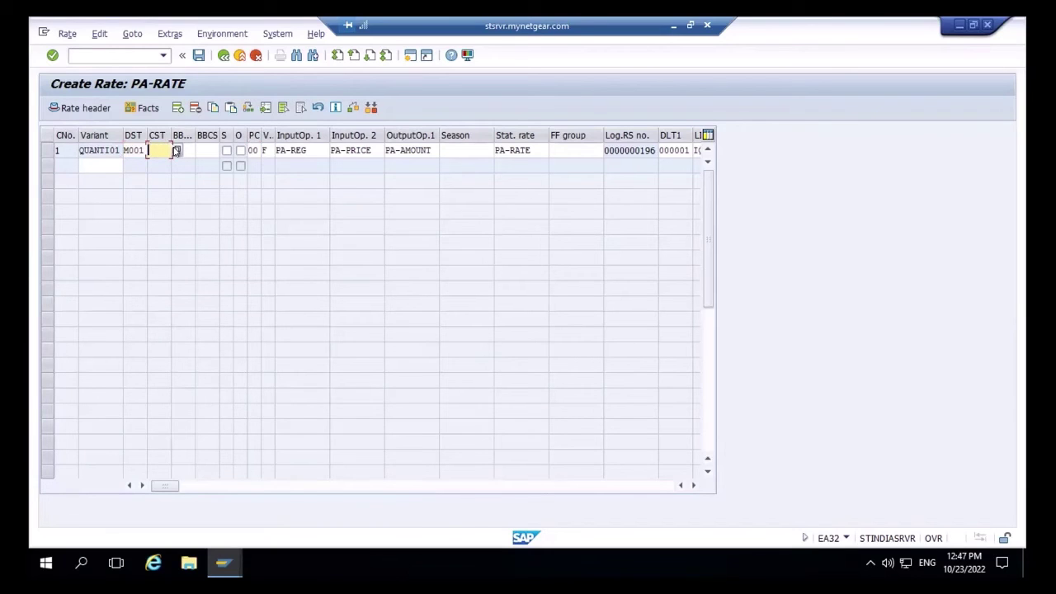
{"action": "left_click", "coordinate": [176, 151]}
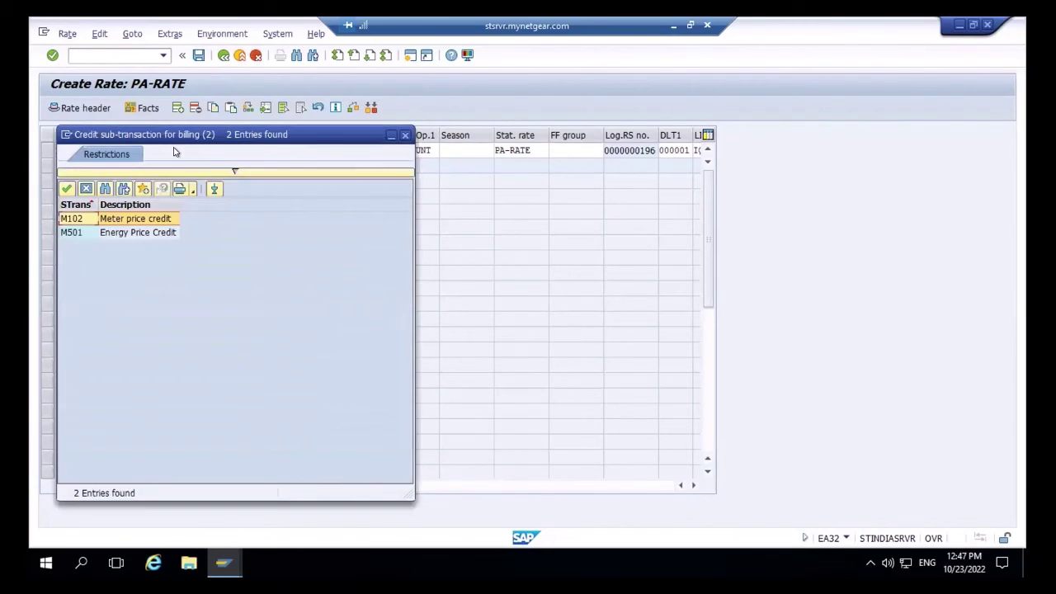
{"action": "left_click", "coordinate": [66, 189]}
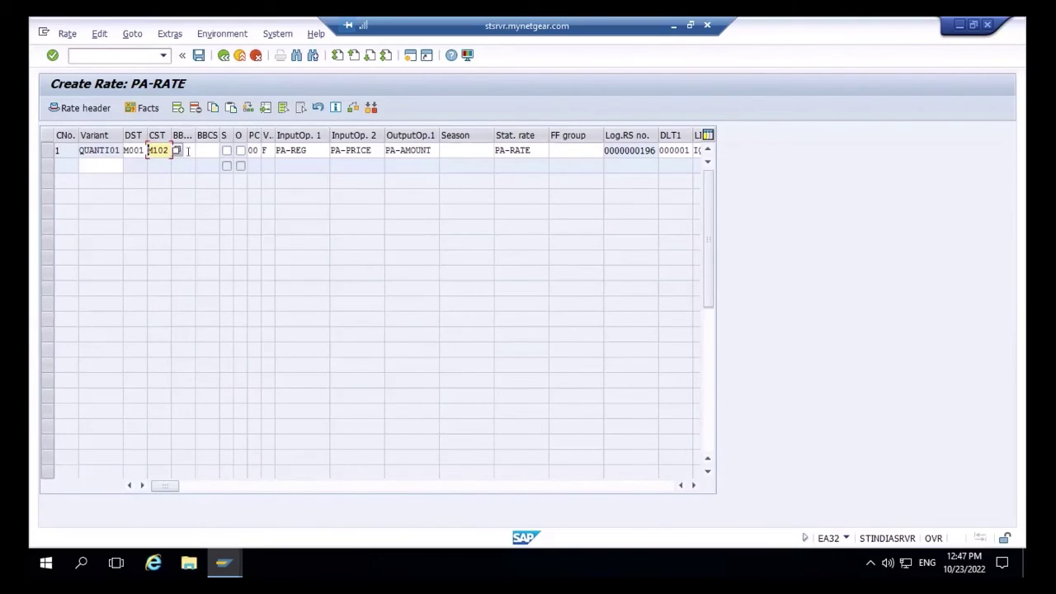
{"action": "left_click", "coordinate": [188, 151]}
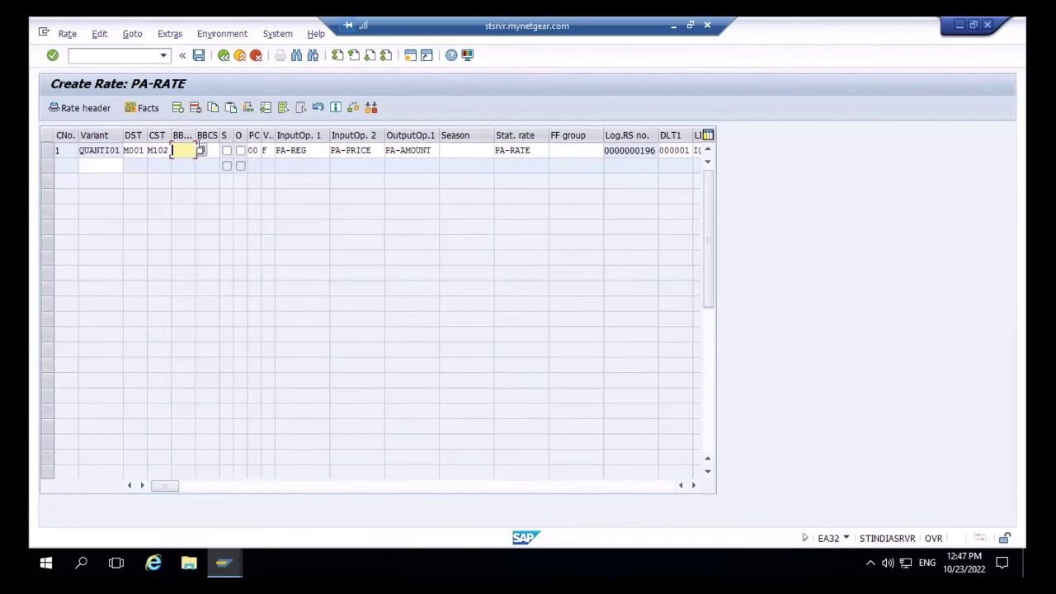
{"action": "left_click", "coordinate": [199, 150]}
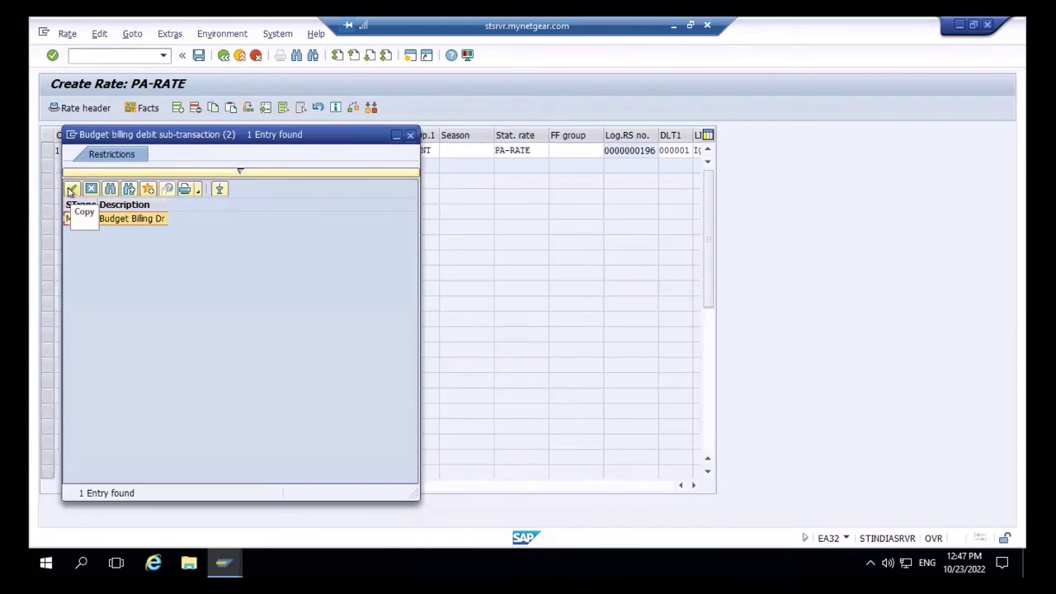
{"action": "left_click", "coordinate": [70, 190]}
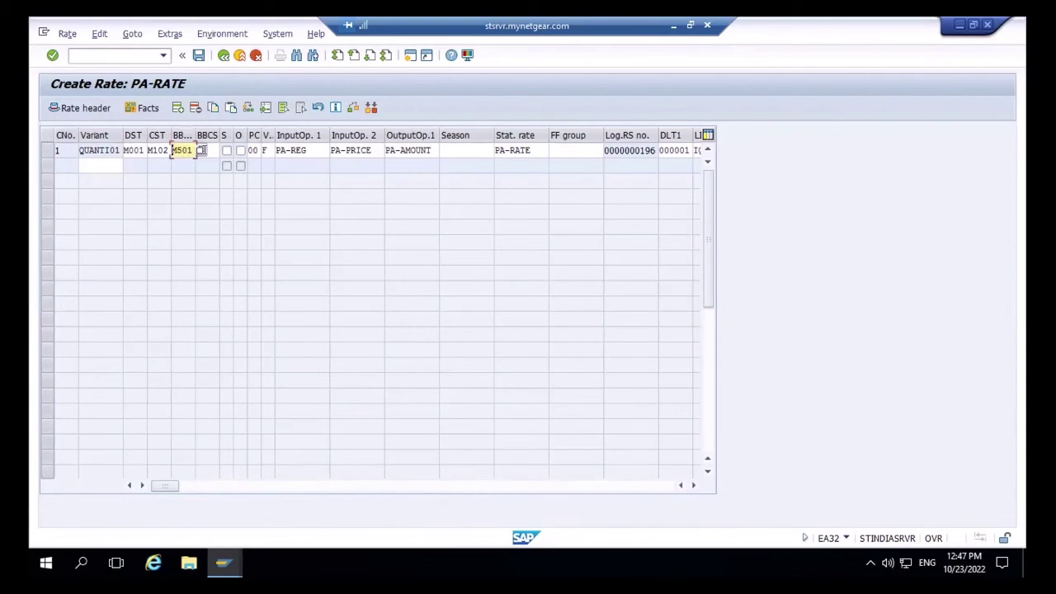
{"action": "left_click", "coordinate": [206, 150]}
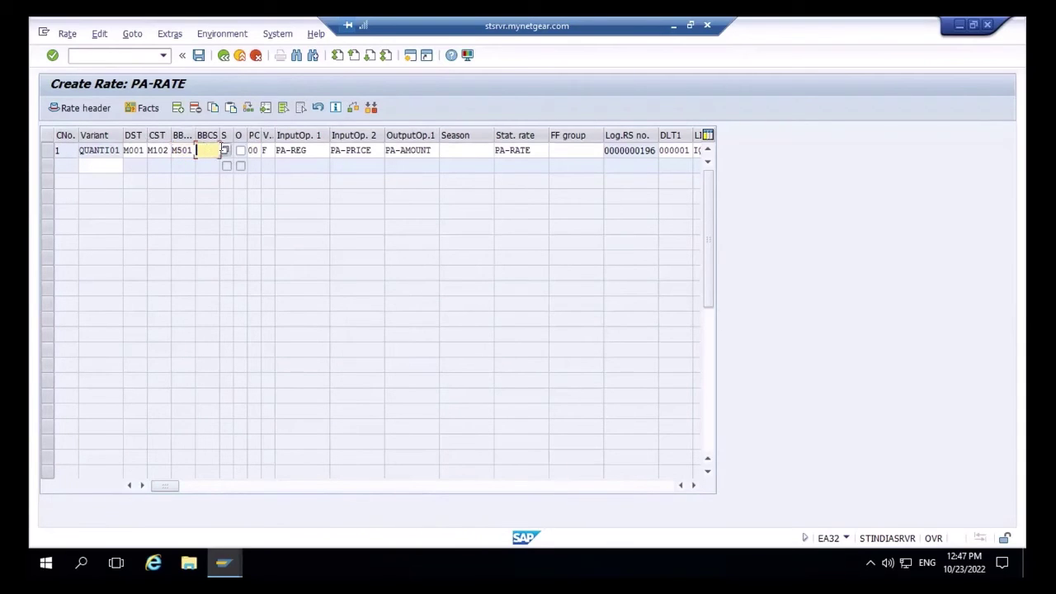
{"action": "left_click", "coordinate": [224, 151]}
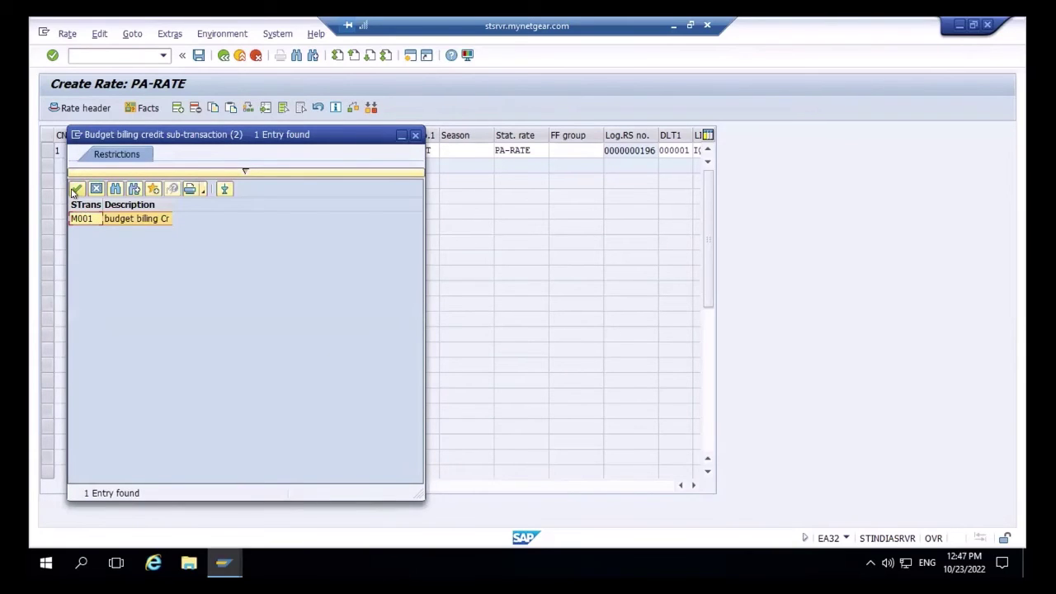
{"action": "left_click", "coordinate": [75, 189]}
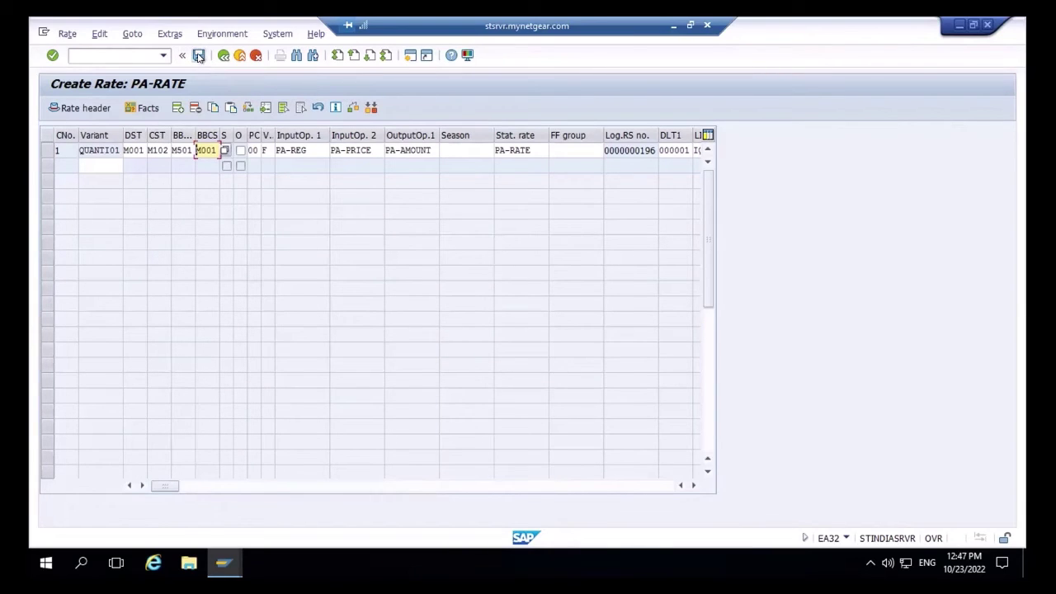
- Save rate PA-RATE and go to Change Billing Schema with /nea36
{"action": "left_click", "coordinate": [198, 55]}
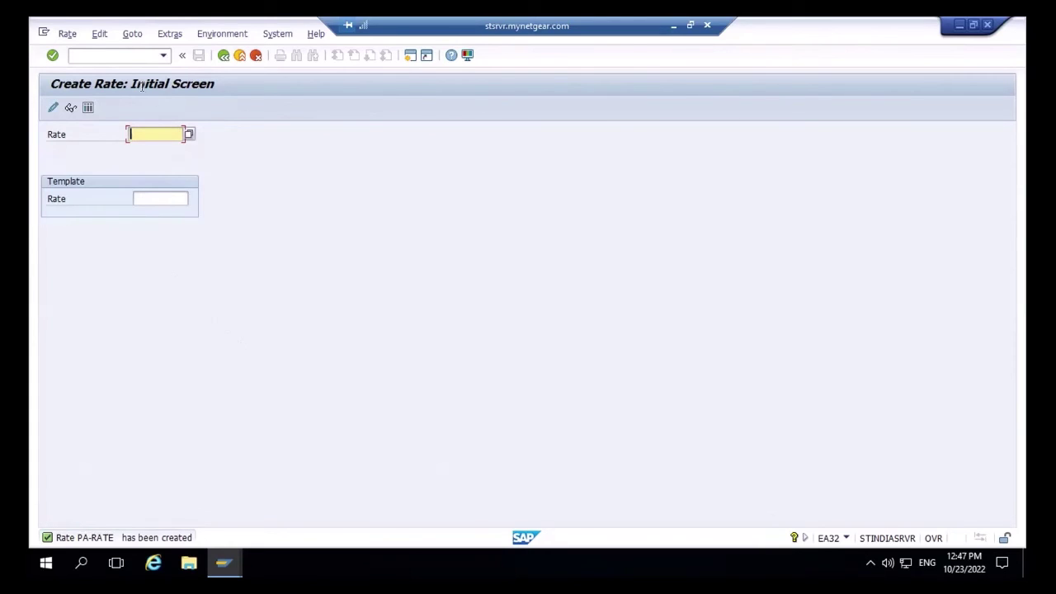
{"action": "left_click", "coordinate": [129, 52]}
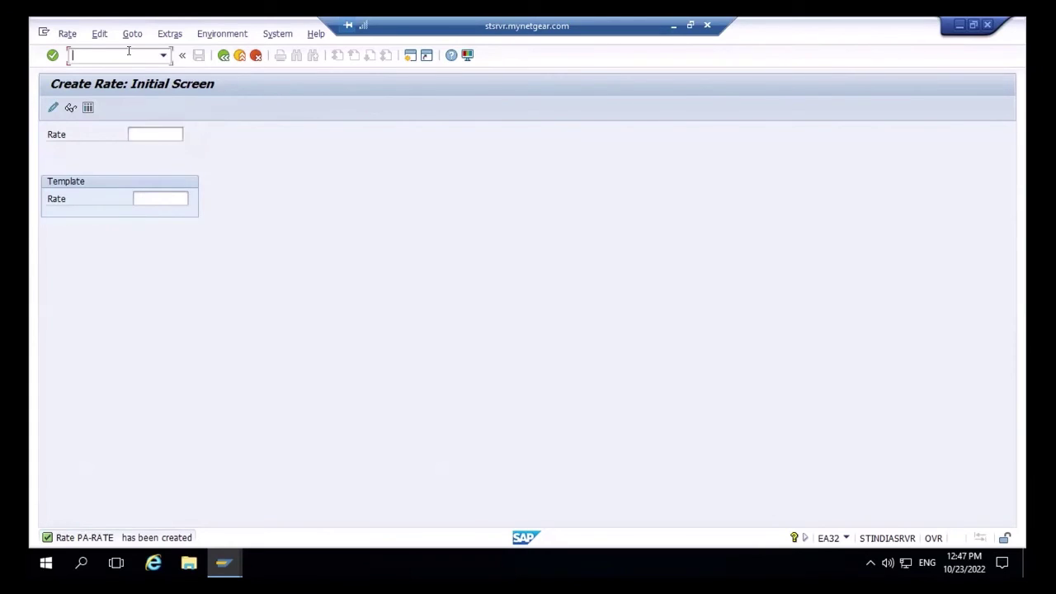
{"action": "type", "text": "/ea36"}
{"action": "key", "text": "Return"}
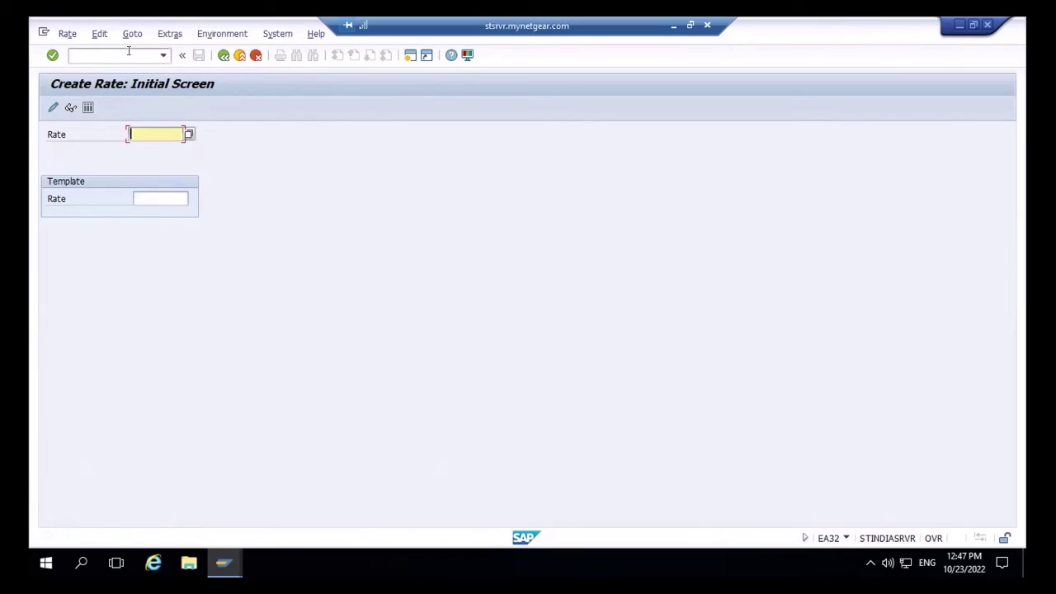
{"action": "left_click", "coordinate": [129, 51]}
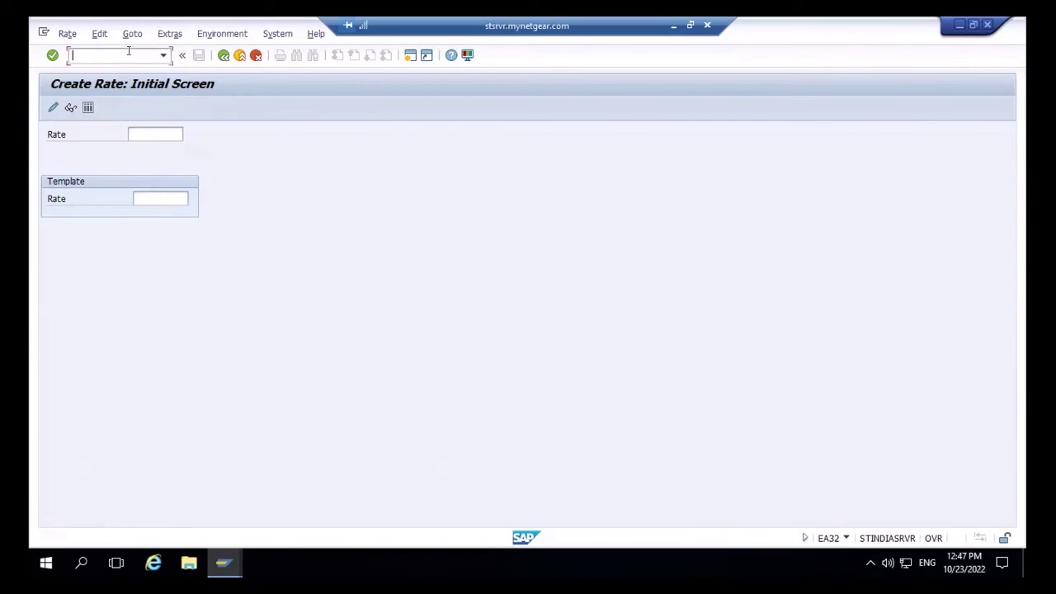
{"action": "type", "text": "/nea36"}
{"action": "key", "text": "Return"}
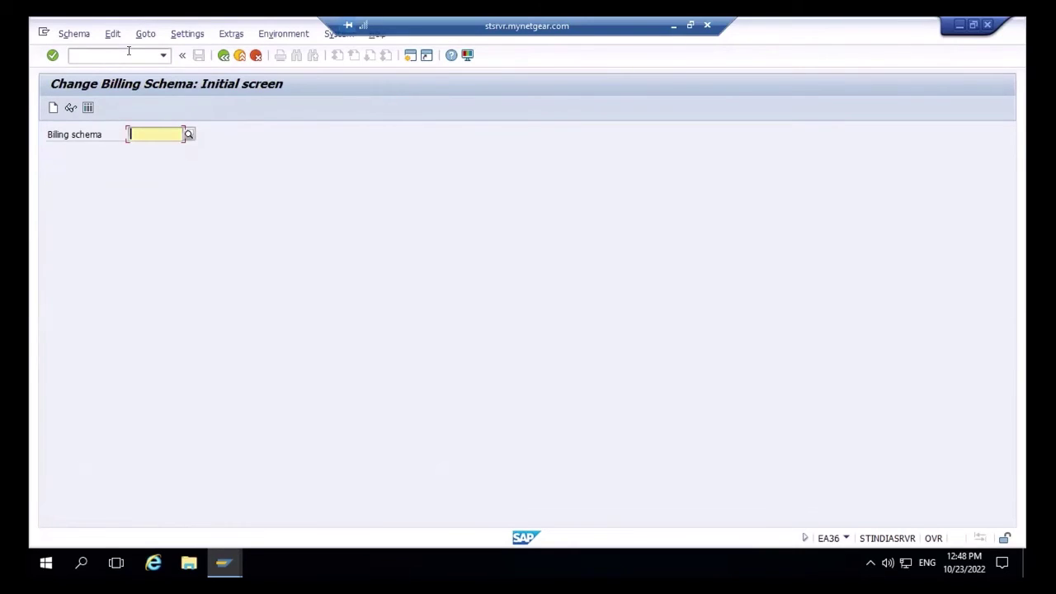
- Start creating billing schema PA-SCHEMA in EA35 and open its header
{"action": "left_click", "coordinate": [51, 108]}
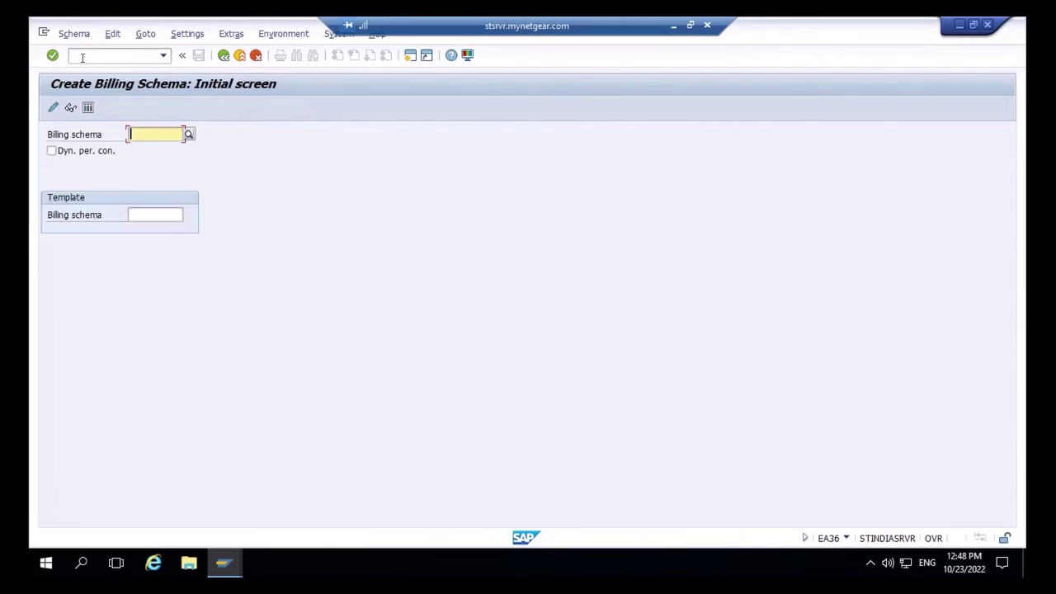
{"action": "left_click", "coordinate": [82, 57]}
{"action": "type", "text": "/nea"}
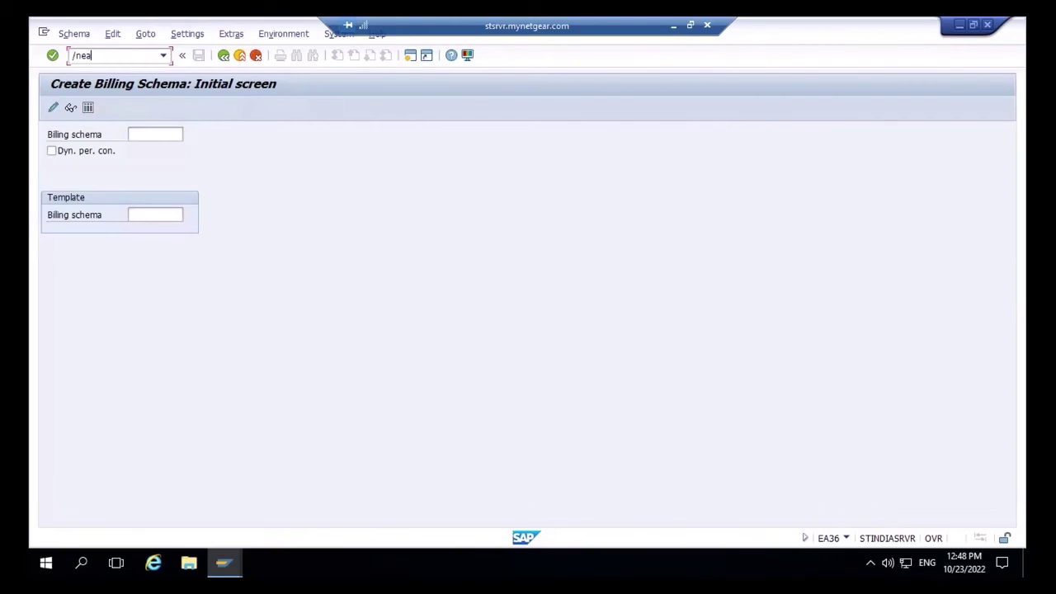
{"action": "type", "text": "35"}
{"action": "key", "text": "Return"}
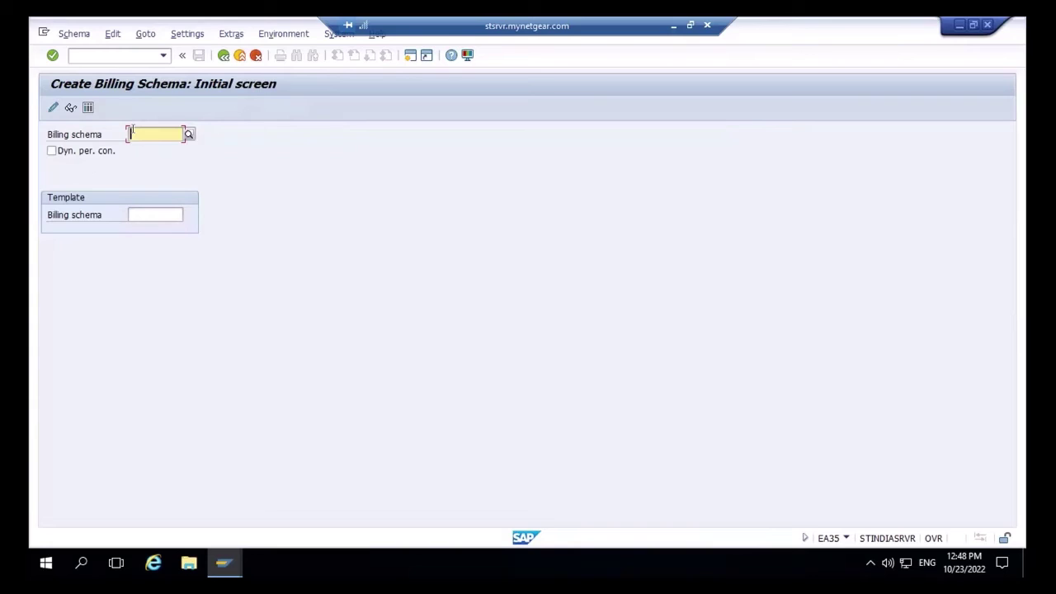
{"action": "type", "text": "FA"}
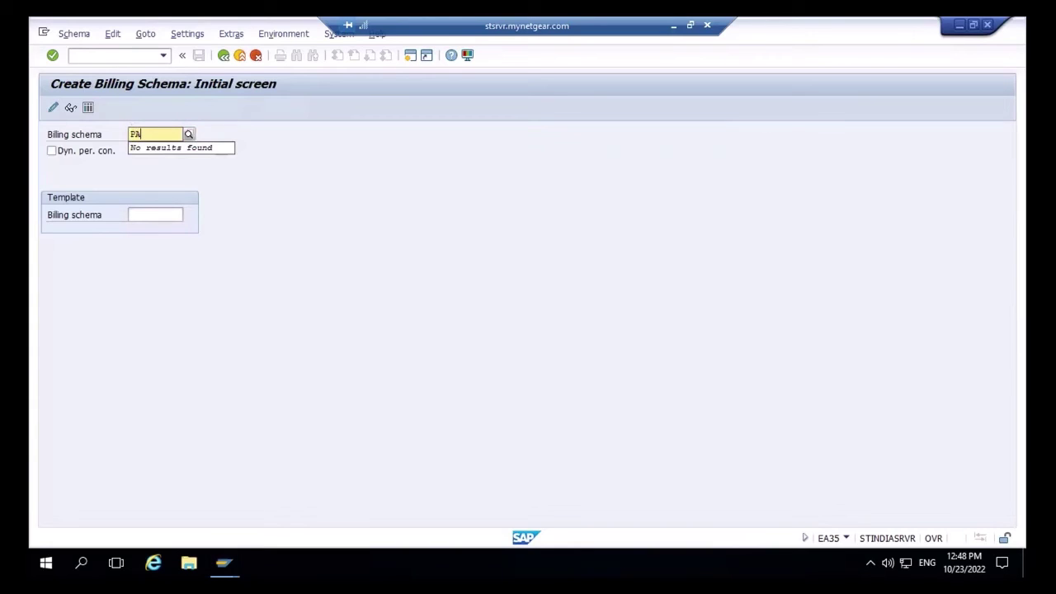
{"action": "type", "text": "-Schema"}
{"action": "key", "text": "Return"}
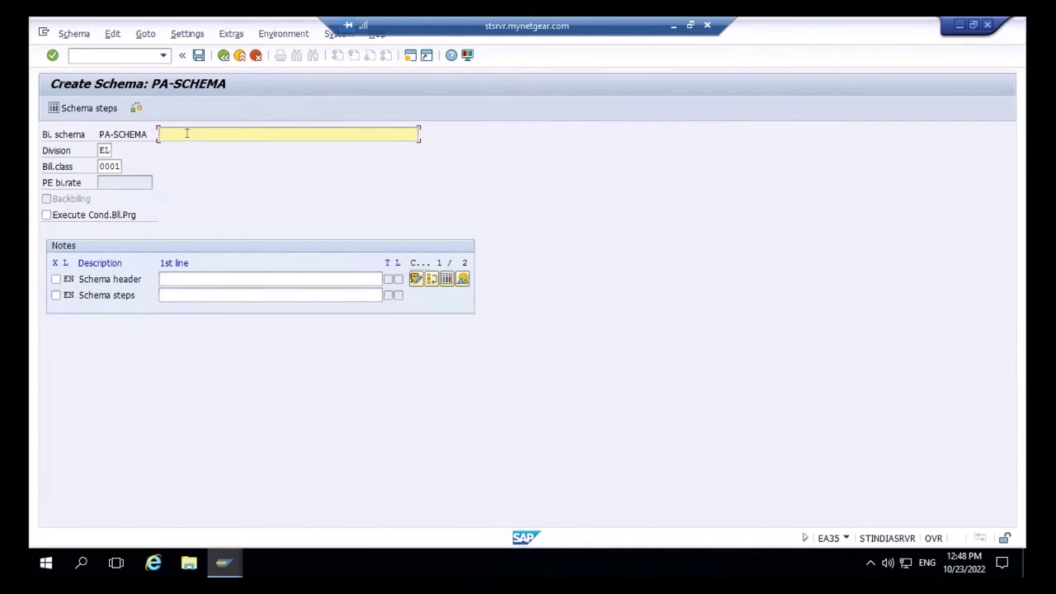
- Describe PA-SCHEMA as 'PA schema for the TEsting' and open its schema steps table
{"action": "type", "text": "PA schema for the TEsting"}
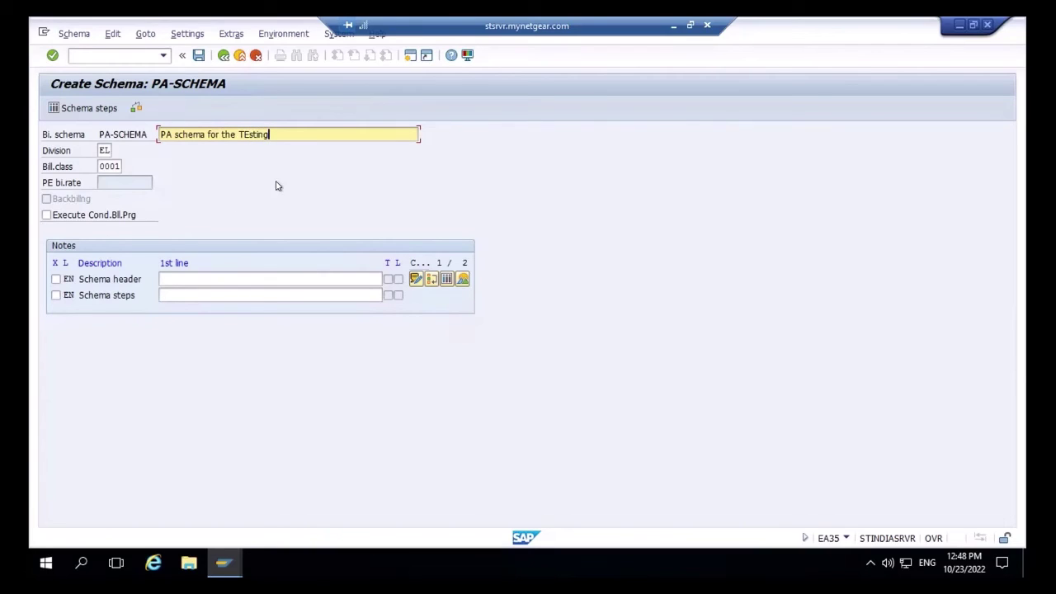
{"action": "key", "text": "Return"}
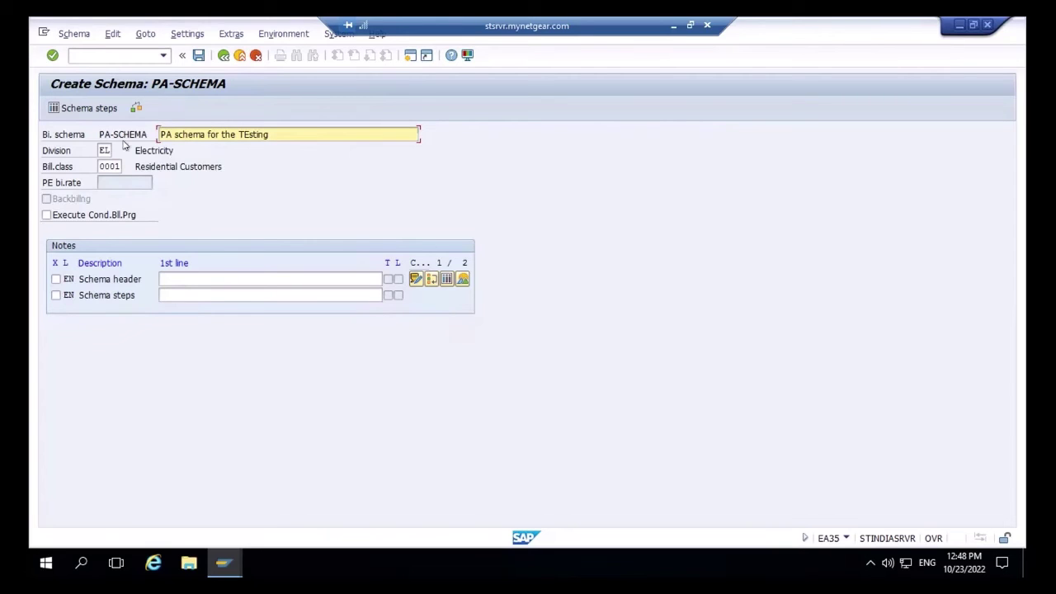
{"action": "left_click", "coordinate": [90, 106]}
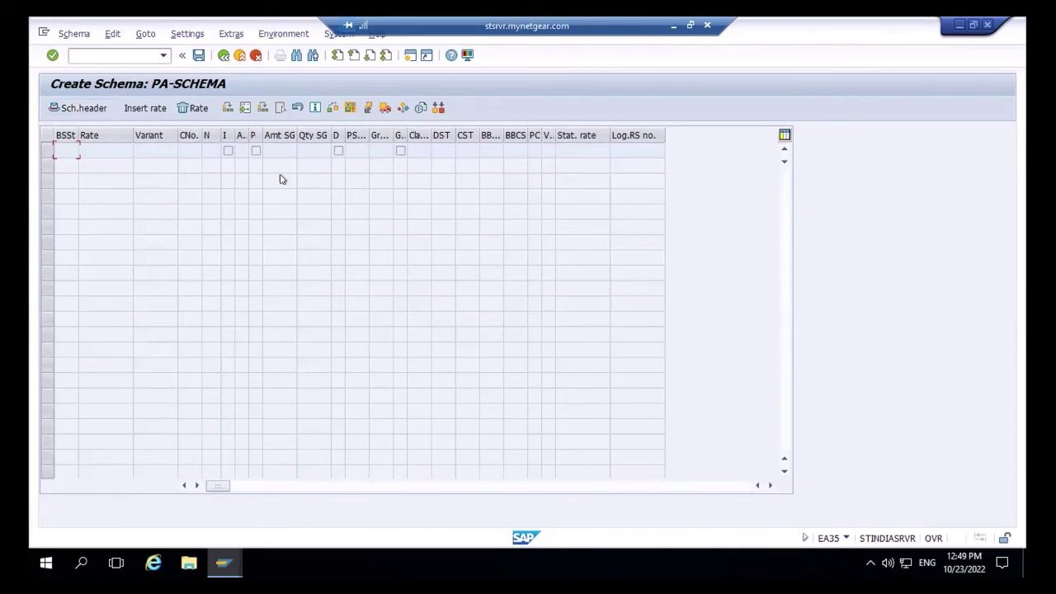
- Insert rate PA-RATE as a schema step via the rate selection list
{"action": "left_click", "coordinate": [145, 108]}
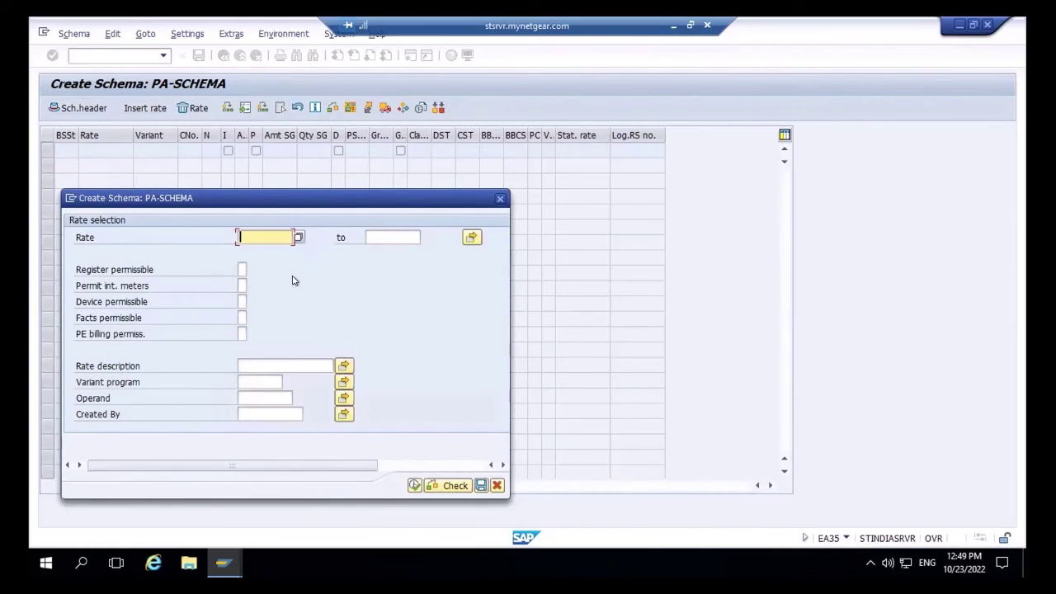
{"action": "type", "text": "PA-rate"}
{"action": "left_click", "coordinate": [413, 486]}
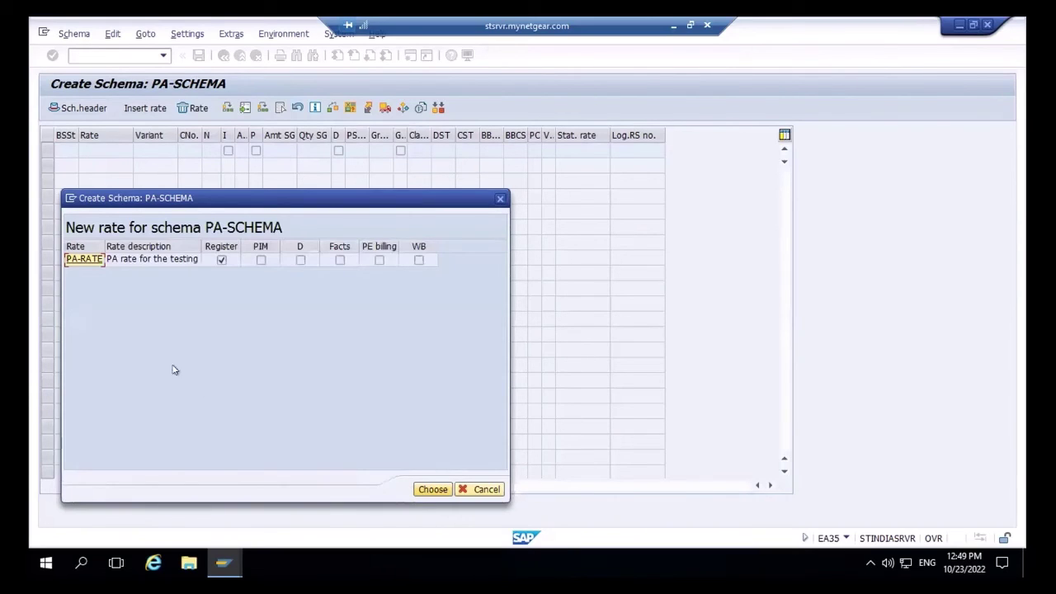
{"action": "double_click", "coordinate": [80, 261]}
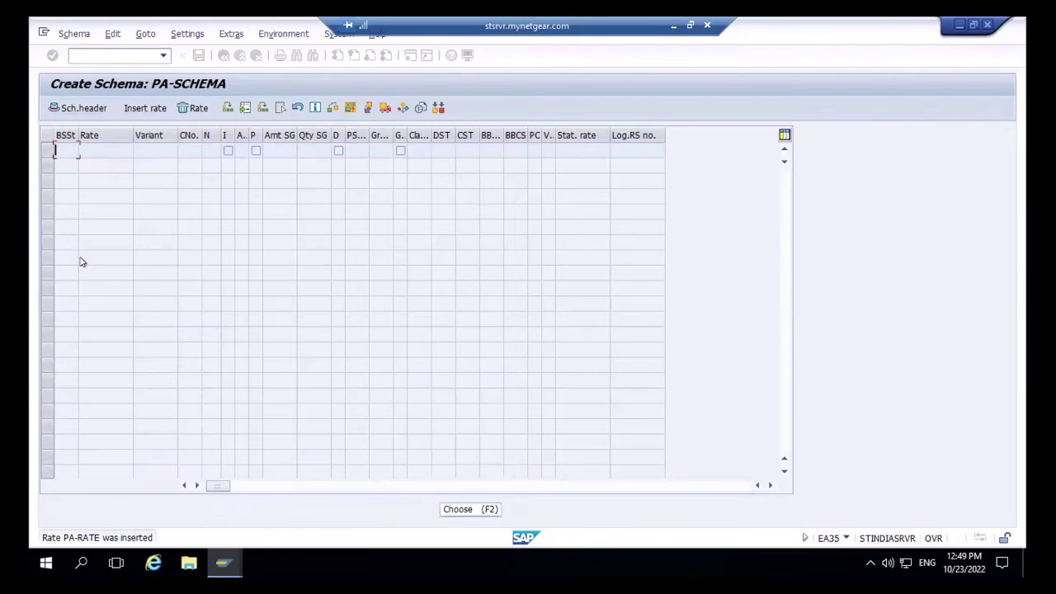
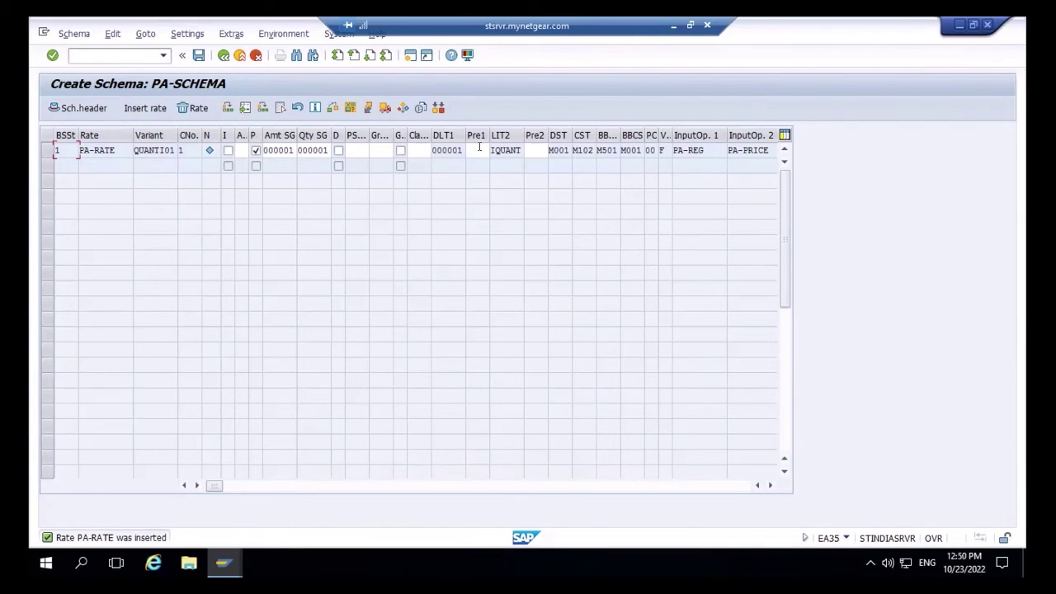
- Set presorting 0006 for both Pre1 and Pre2 on the PA-RATE schema step
{"action": "left_click", "coordinate": [479, 149]}
{"action": "left_click", "coordinate": [493, 149]}
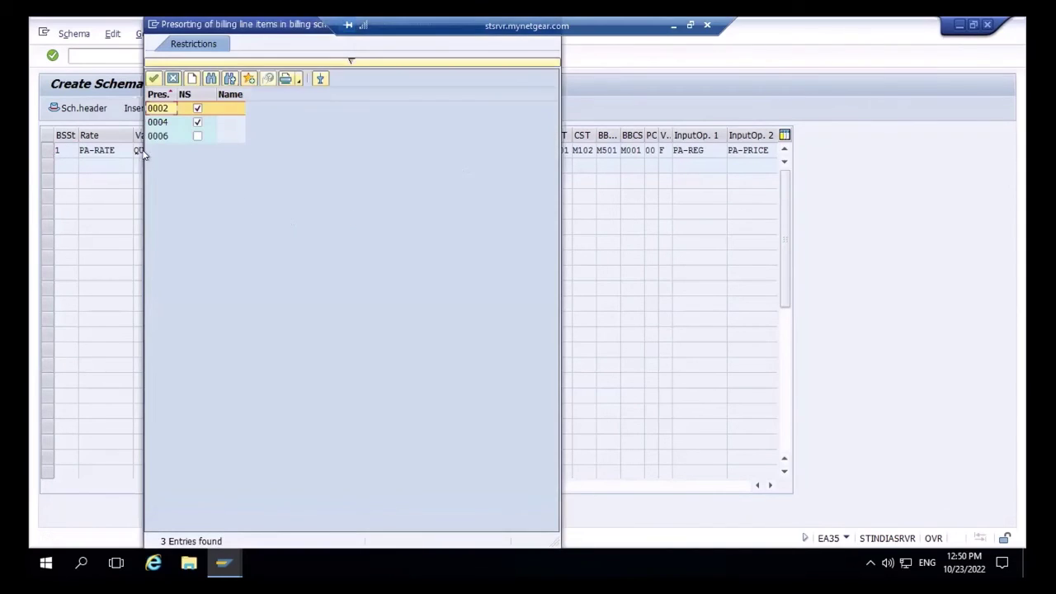
{"action": "double_click", "coordinate": [151, 134]}
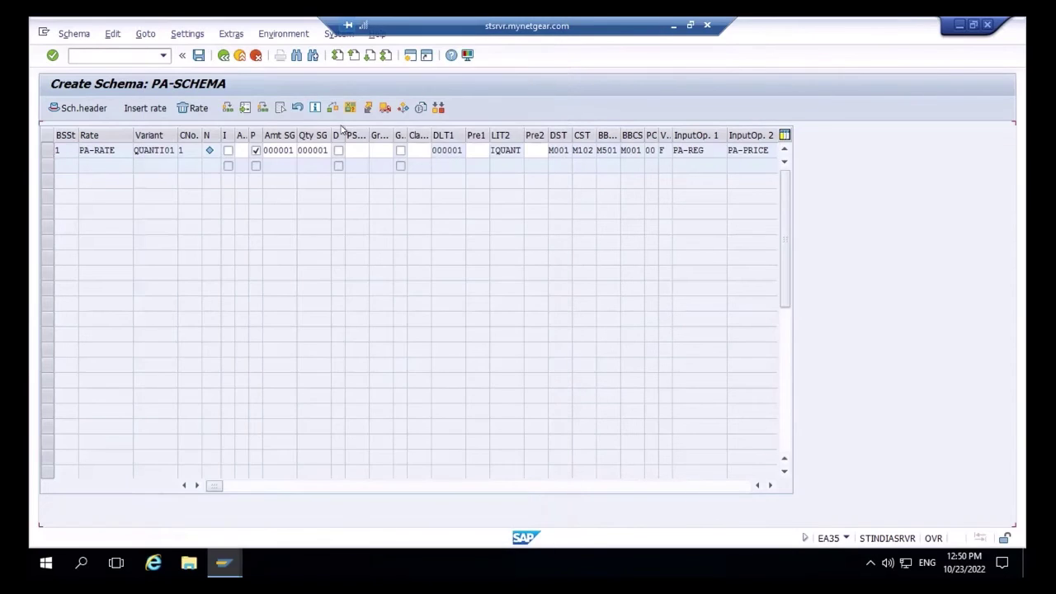
{"action": "left_click", "coordinate": [535, 149]}
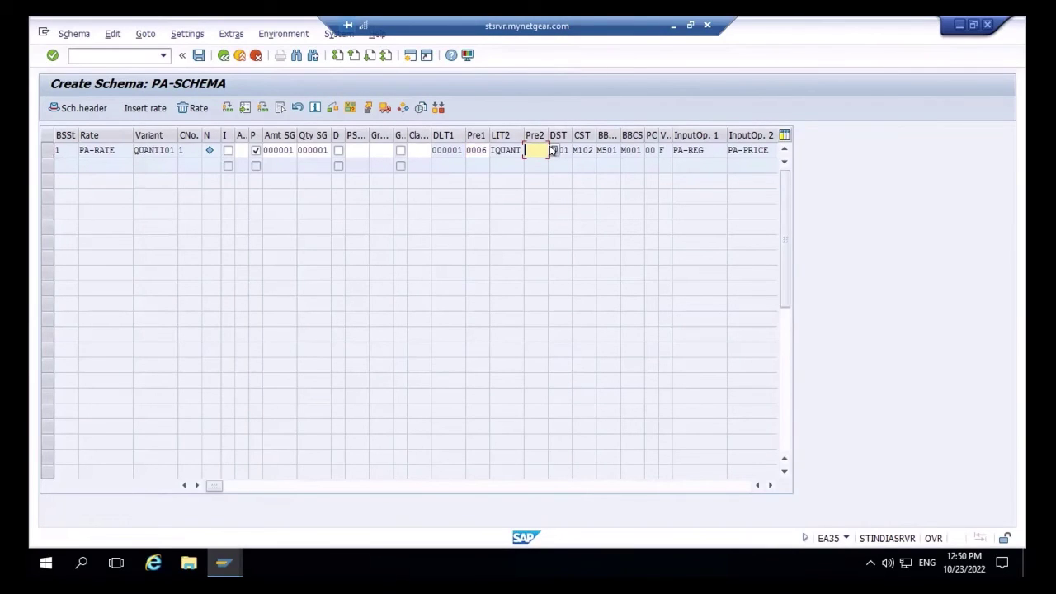
{"action": "key", "text": "F4"}
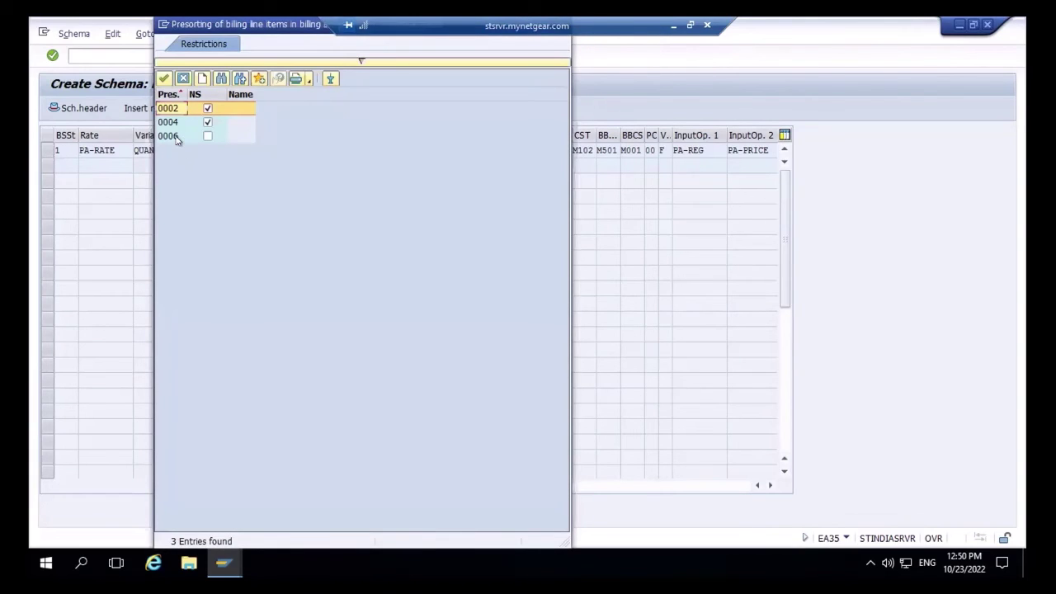
{"action": "double_click", "coordinate": [169, 136]}
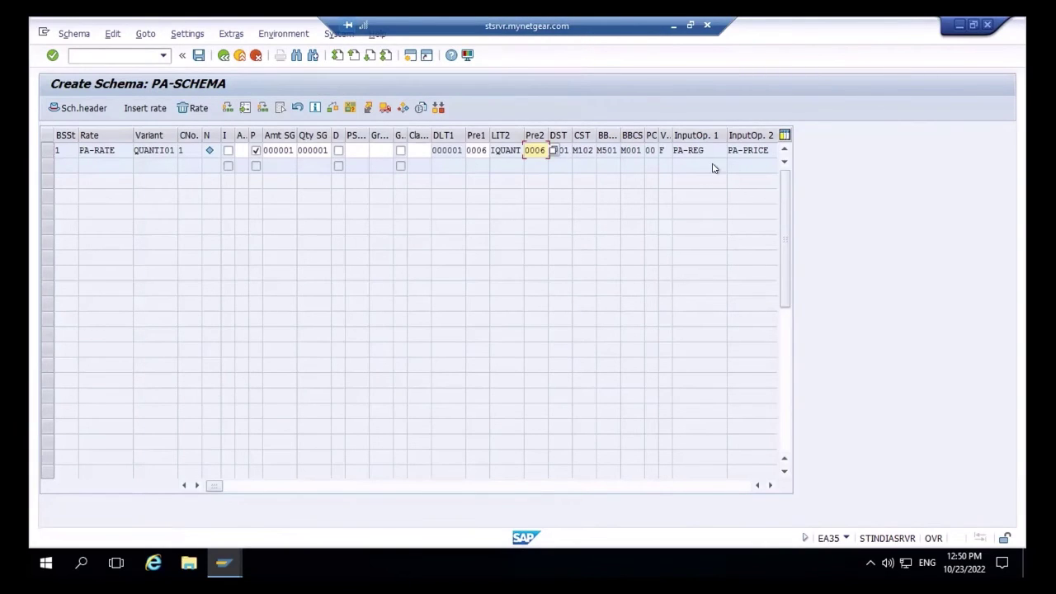
- Save billing schema PA-SCHEMA
{"action": "left_click", "coordinate": [736, 485]}
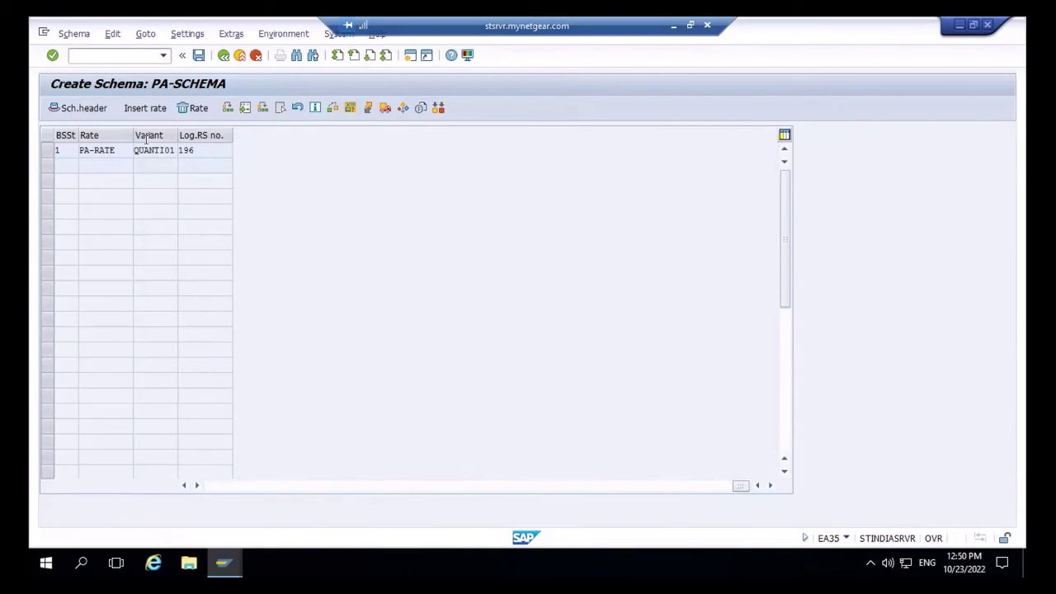
{"action": "left_click", "coordinate": [153, 150]}
{"action": "left_click", "coordinate": [218, 489]}
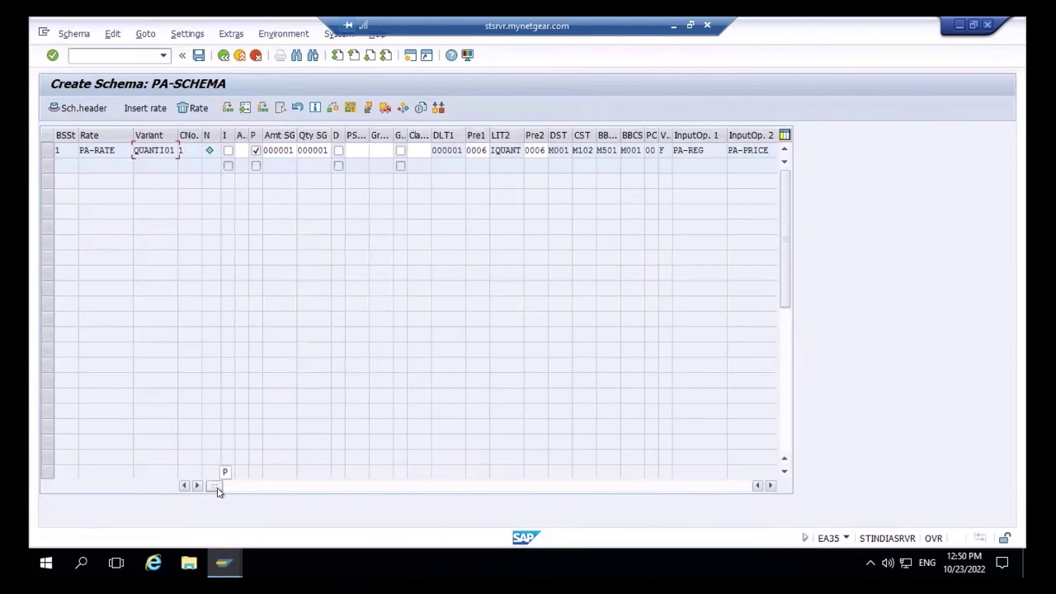
{"action": "left_click", "coordinate": [198, 55]}
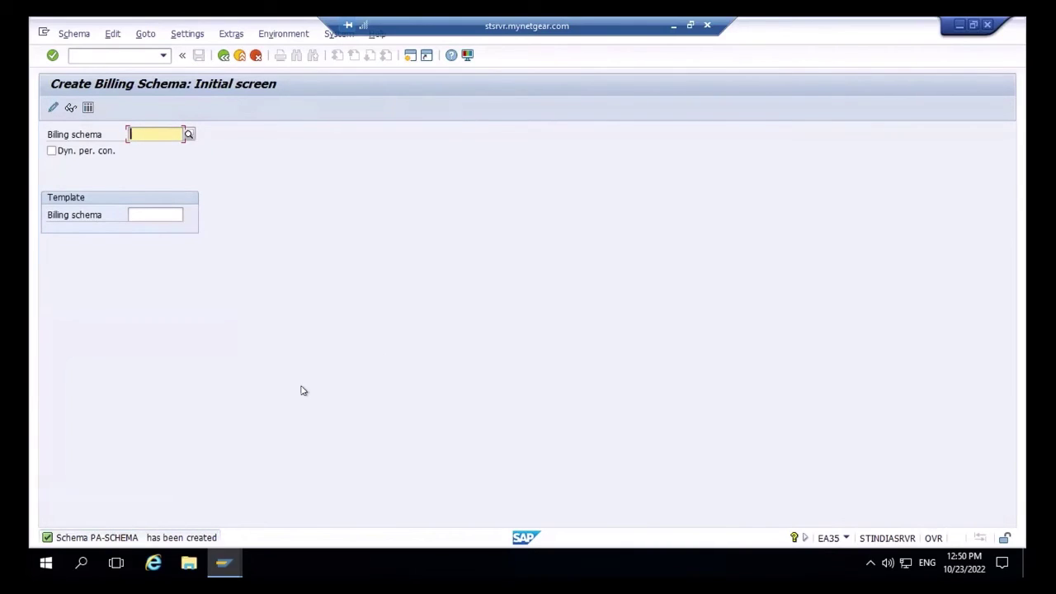
- Switch to the Change Rate Category transaction with /nea54
{"action": "left_click", "coordinate": [118, 53]}
{"action": "left_click", "coordinate": [120, 52]}
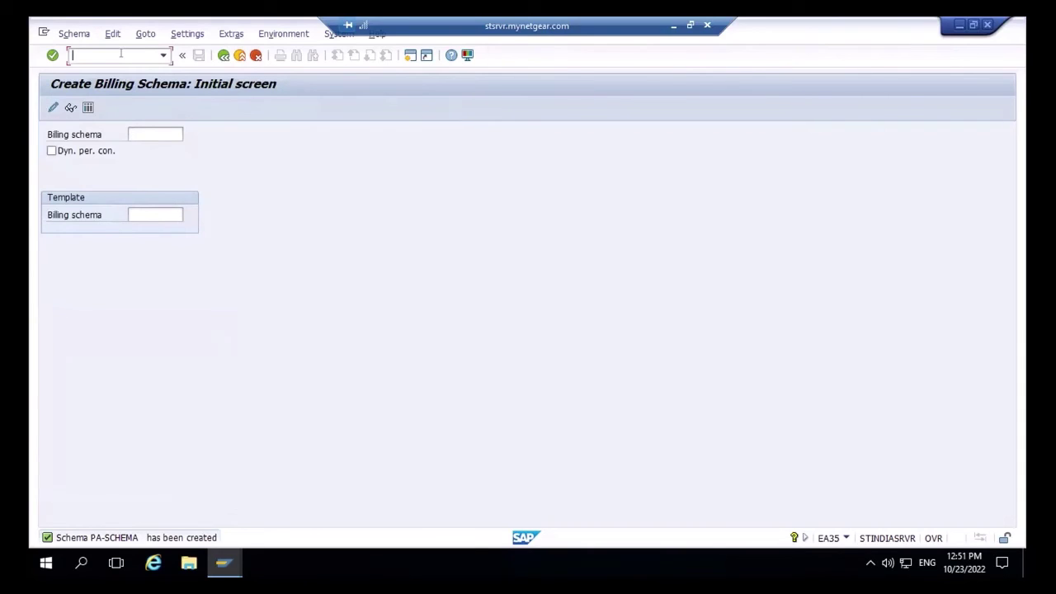
{"action": "type", "text": "/nea54"}
{"action": "key", "text": "Return"}
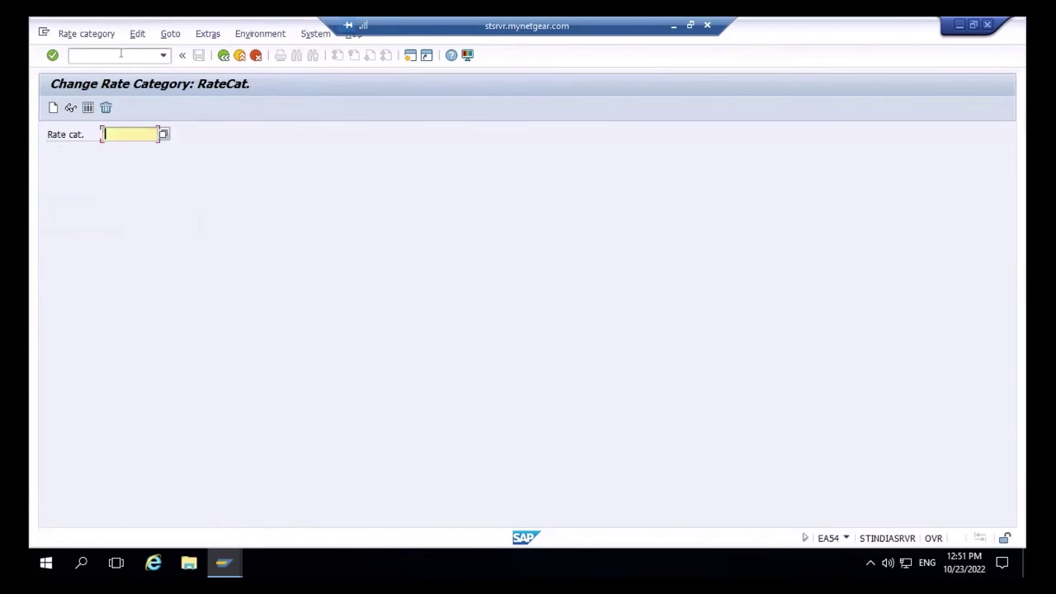
- Create rate category PA-RATECAT for division EL and open its detail form
{"action": "left_click", "coordinate": [54, 108]}
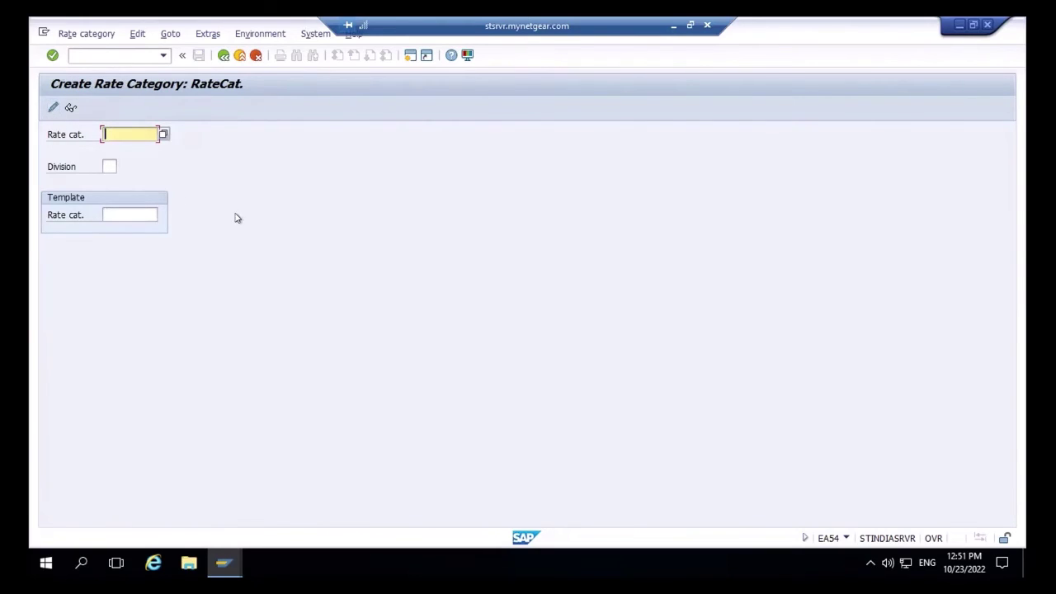
{"action": "type", "text": "FA"}
{"action": "type", "text": "-"}
{"action": "type", "text": "RAC"}
{"action": "key", "text": "BackSpace"}
{"action": "key", "text": "BackSpace"}
{"action": "type", "text": "CT"}
{"action": "key", "text": "BackSpace"}
{"action": "key", "text": "BackSpace"}
{"action": "type", "text": "ATECAT"}
{"action": "left_click", "coordinate": [108, 166]}
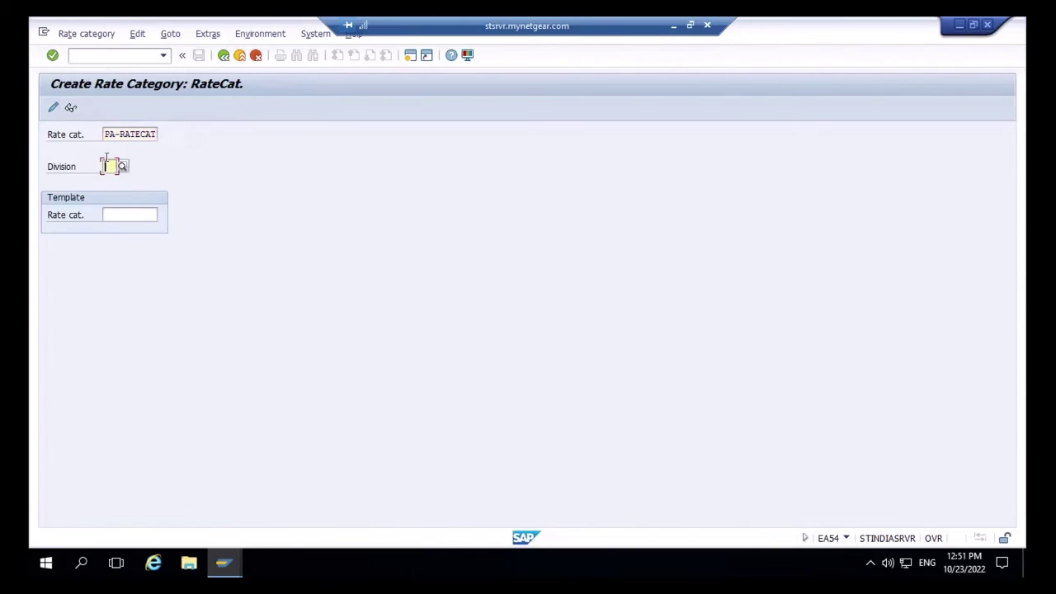
{"action": "type", "text": "EL"}
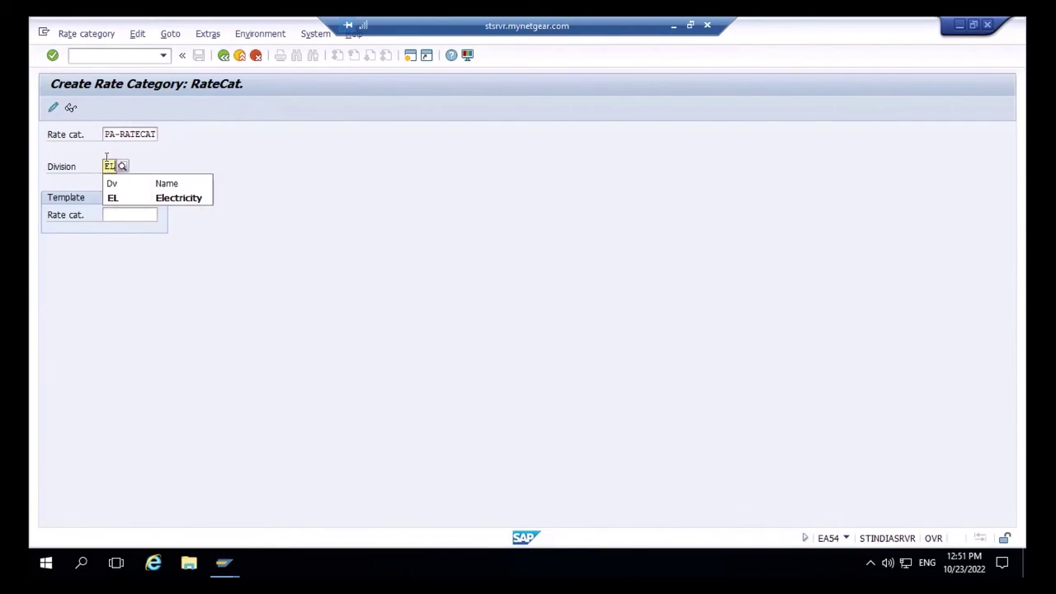
{"action": "key", "text": "Return"}
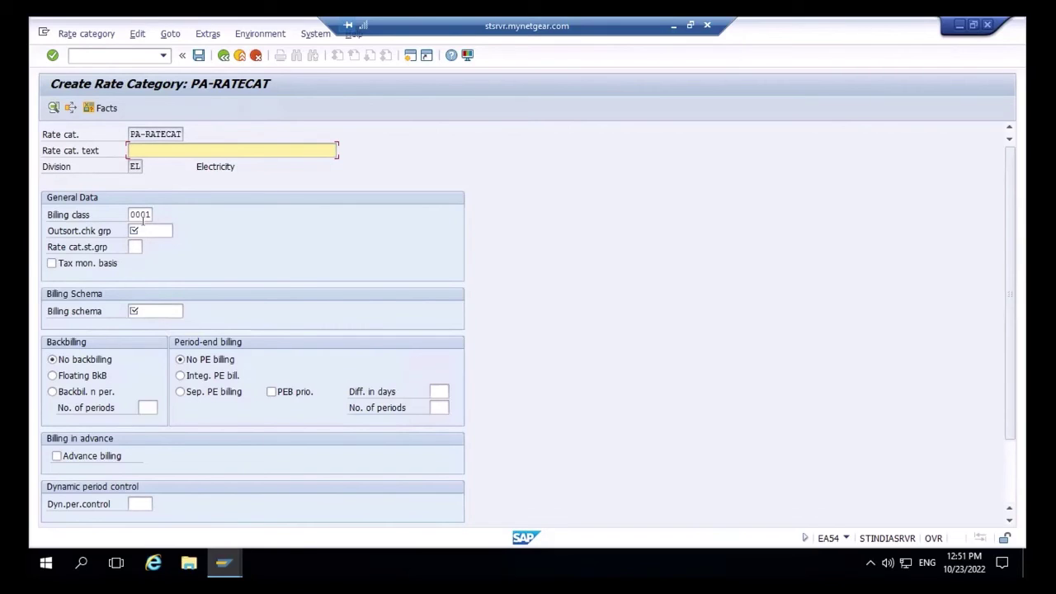
- Set outsorting check group 0001 and billing schema PA-SCHEMA for PA-RATECAT
{"action": "left_click", "coordinate": [143, 229]}
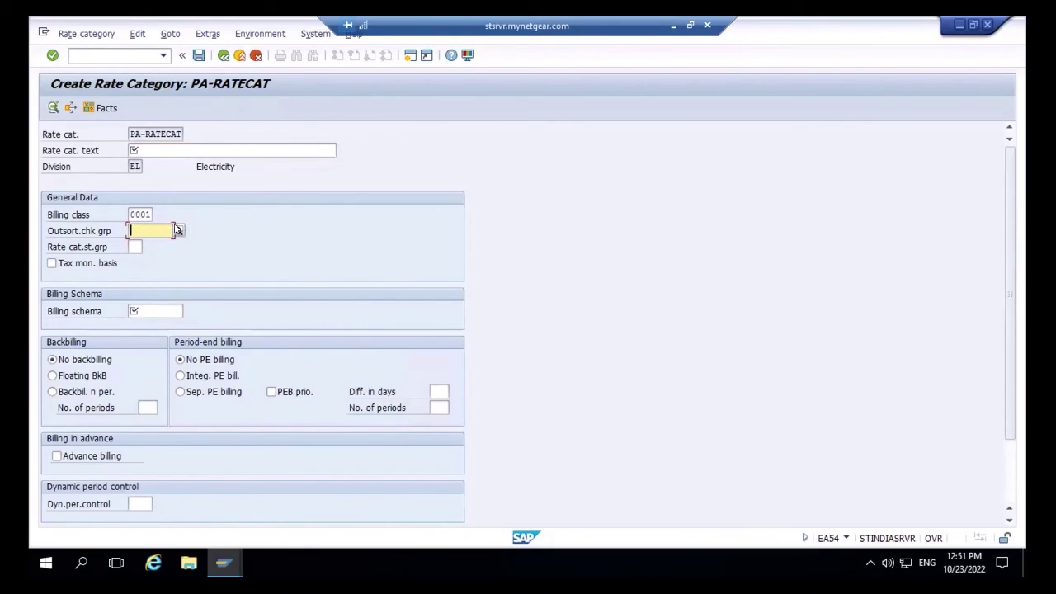
{"action": "left_click", "coordinate": [178, 230]}
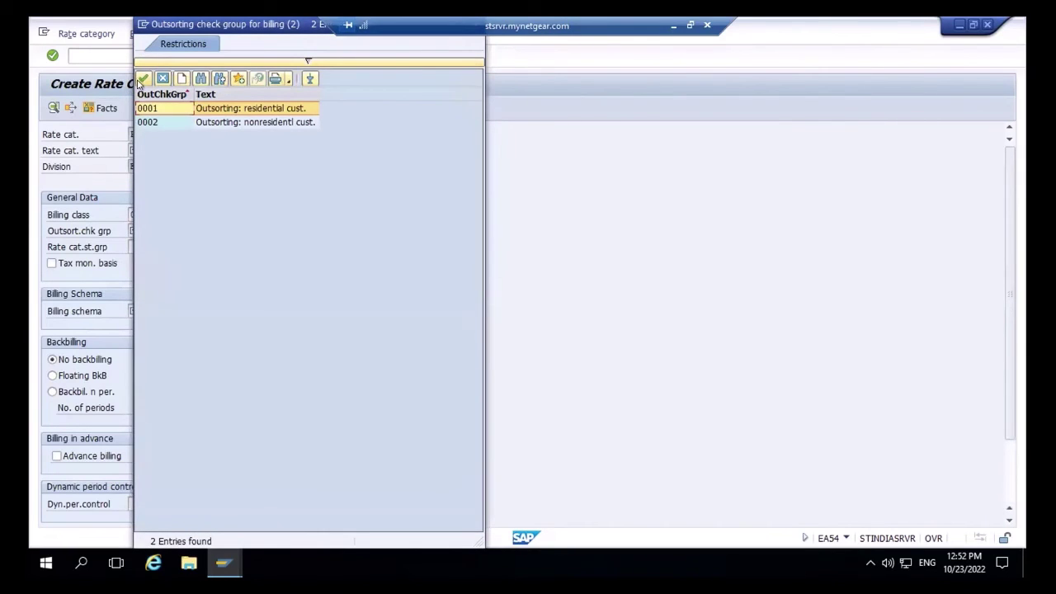
{"action": "left_click", "coordinate": [142, 76]}
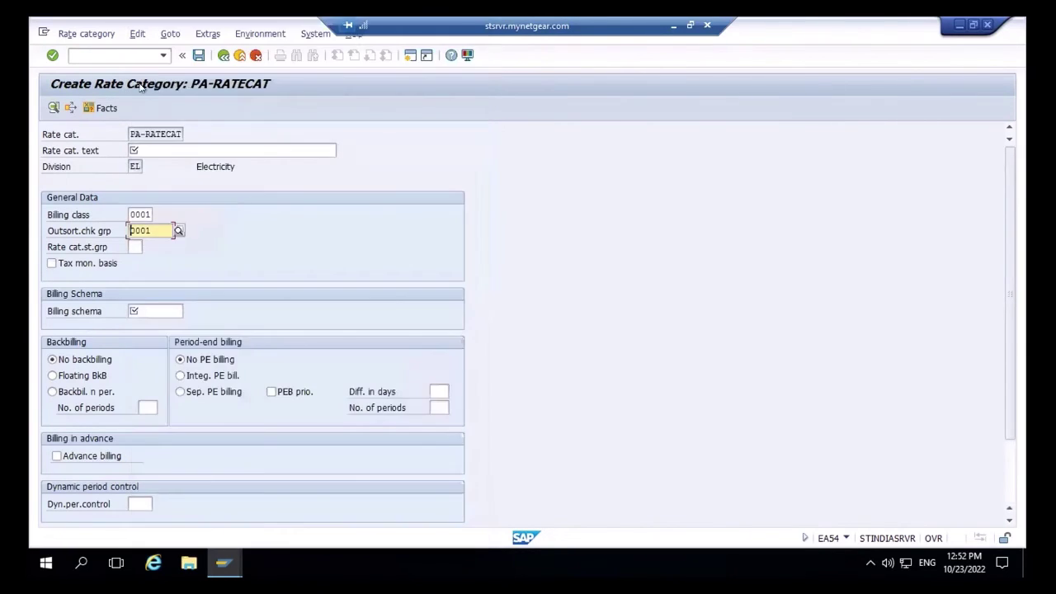
{"action": "left_click", "coordinate": [150, 310]}
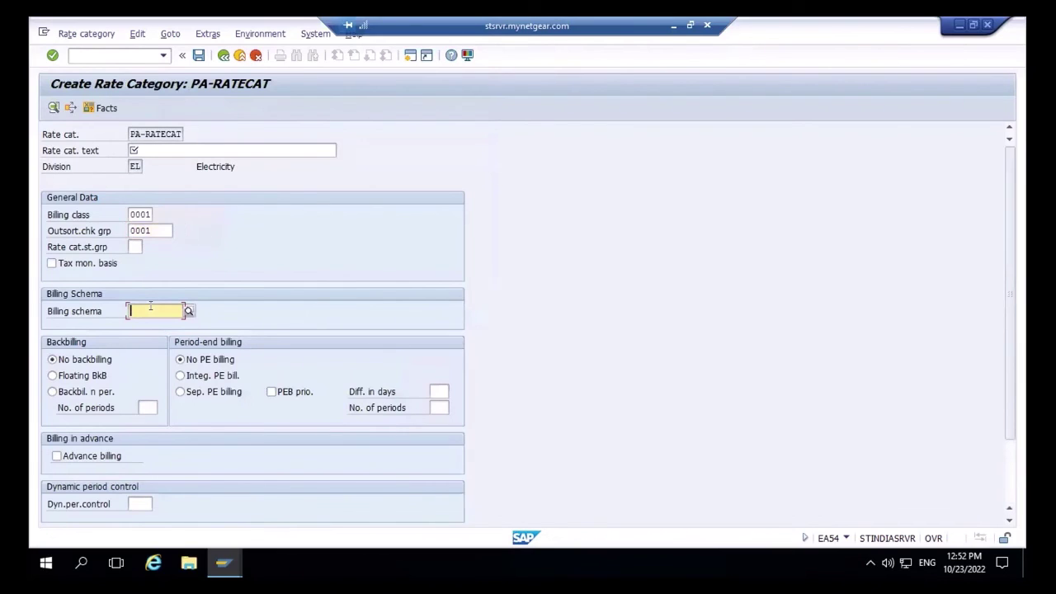
{"action": "type", "text": "PA"}
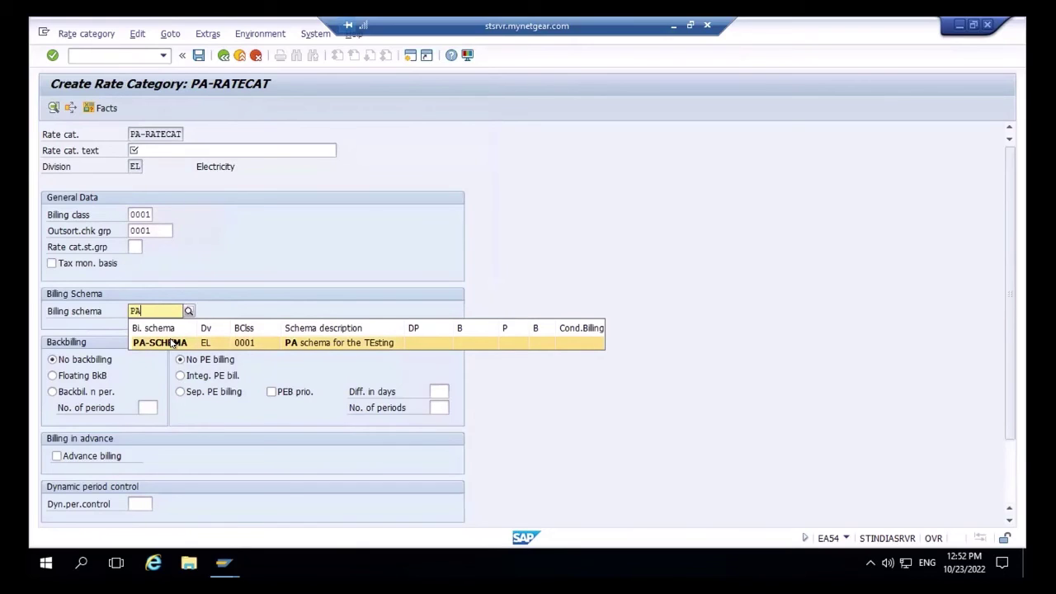
{"action": "left_click", "coordinate": [171, 343]}
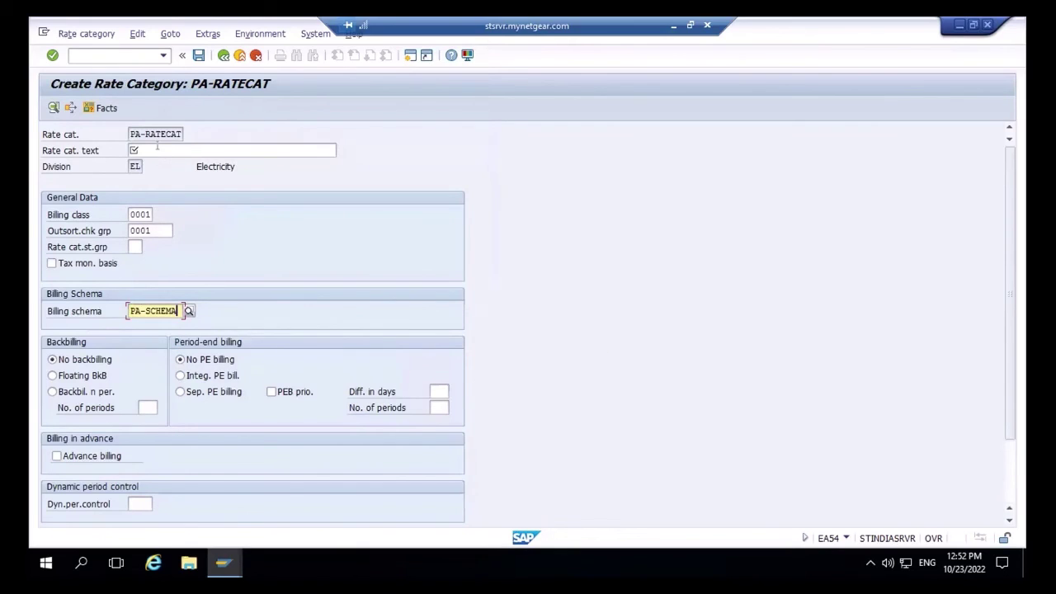
- Describe the rate category as 'PA-RATE category' and save it
{"action": "left_click", "coordinate": [157, 149]}
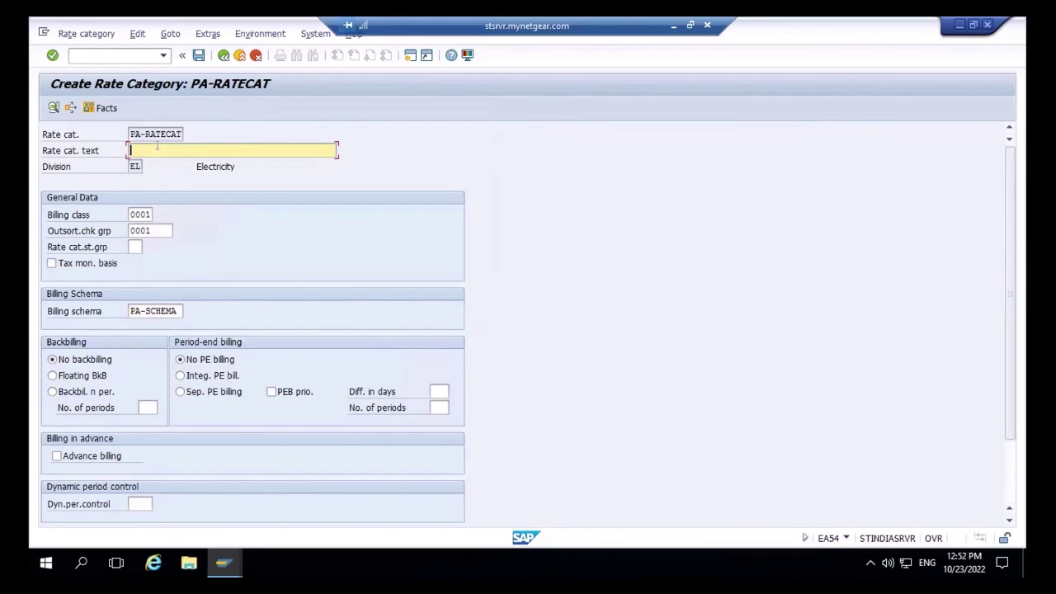
{"action": "type", "text": "PA-RATE category"}
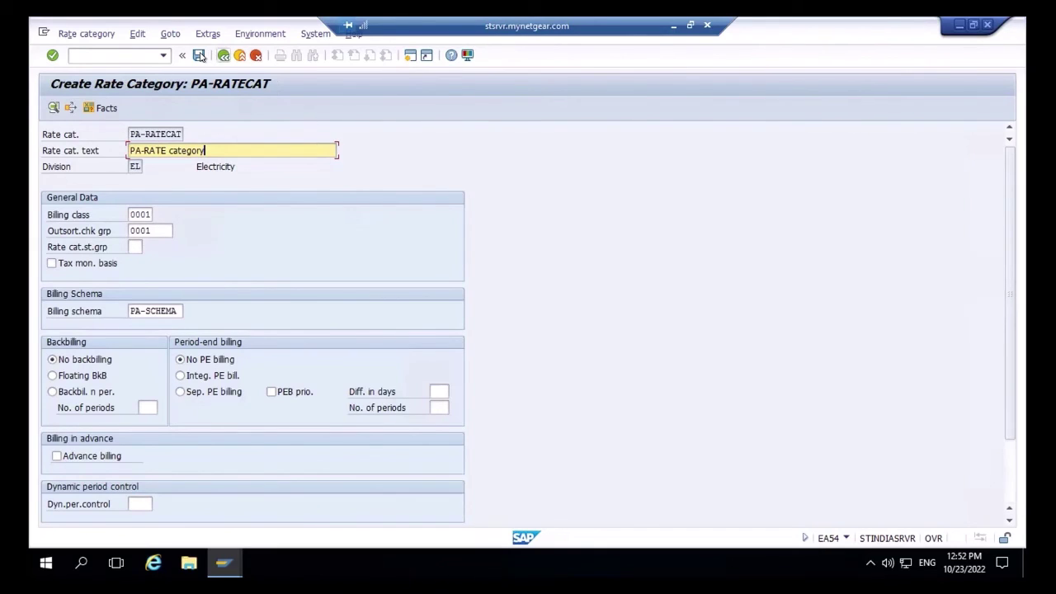
{"action": "left_click", "coordinate": [199, 55]}
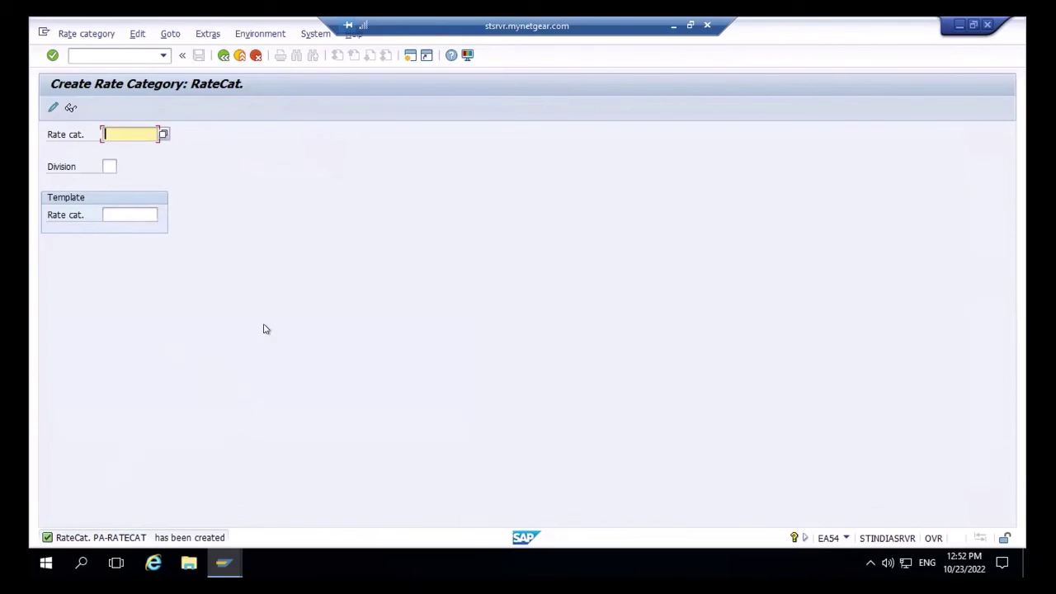
- Open the rate determination transaction with /nea87
{"action": "left_click", "coordinate": [120, 51]}
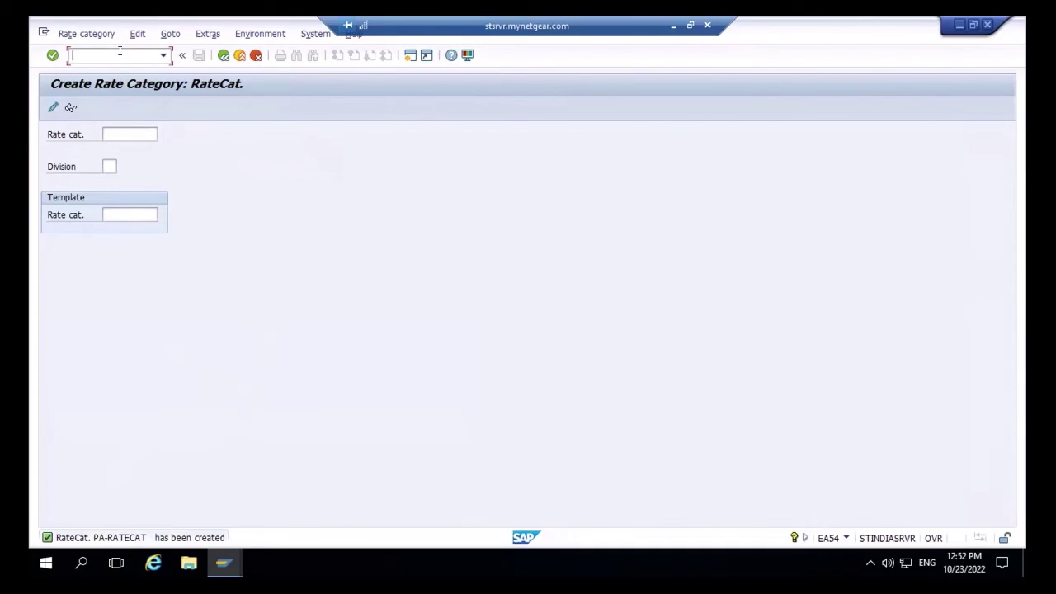
{"action": "type", "text": "EA"}
{"action": "key", "text": "BackSpace"}
{"action": "key", "text": "BackSpace"}
{"action": "type", "text": "/nea87"}
{"action": "key", "text": "Return"}
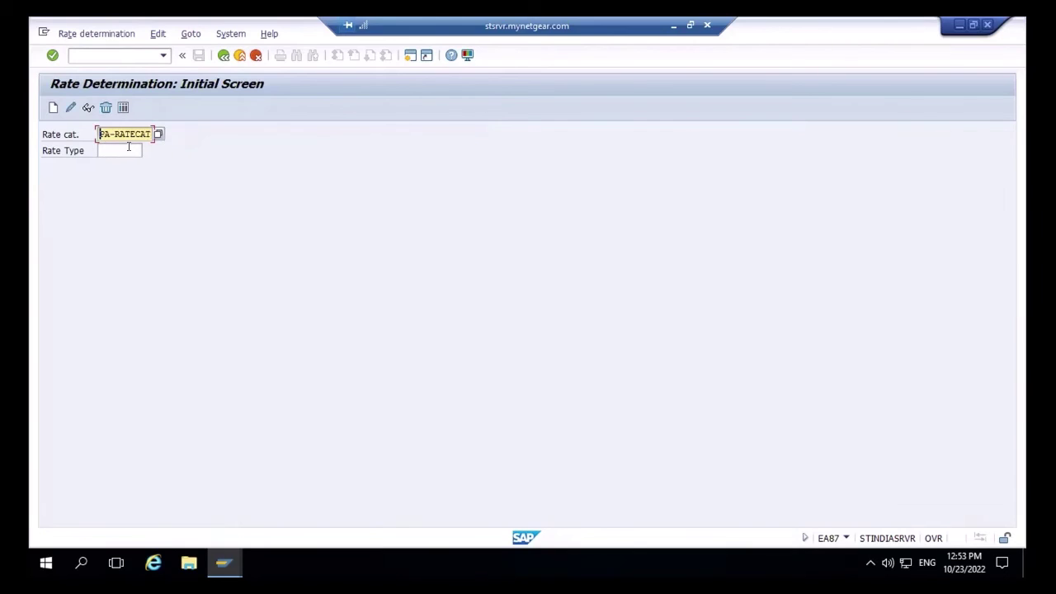
- Open the SPRO customizing project screen in a new session with /ospro
{"action": "left_click", "coordinate": [92, 52]}
{"action": "type", "text": "/ospro"}
{"action": "key", "text": "Return"}
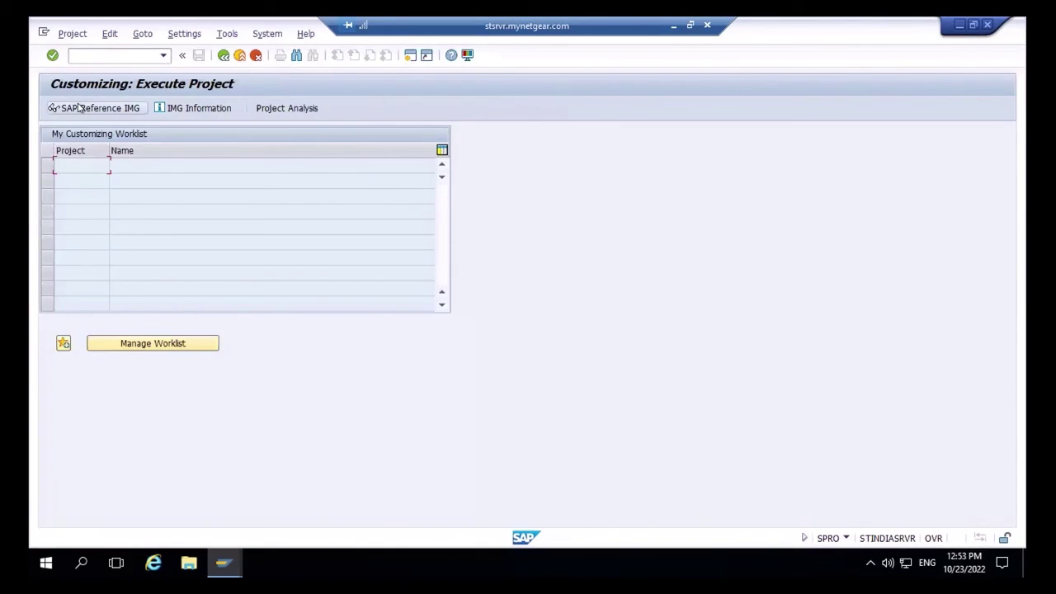
- In the IMG, expand SAP Utilities > Contract Billing > Billing Master Data > Rate Structure and run Define Billing Classes
{"action": "left_click", "coordinate": [78, 105]}
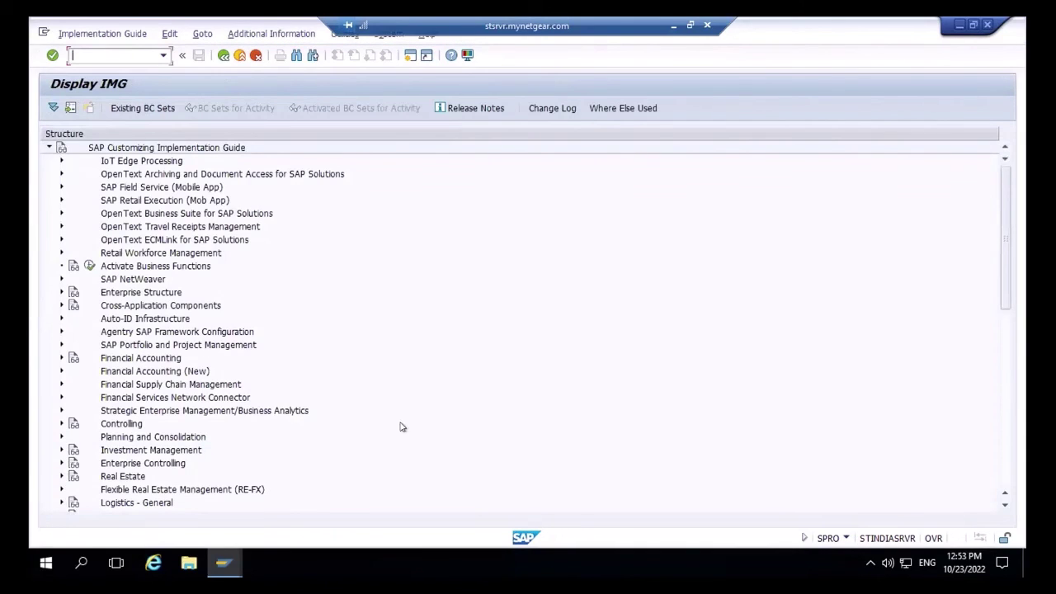
{"action": "left_click_drag", "start_coordinate": [1005, 273], "coordinate": [1007, 486]}
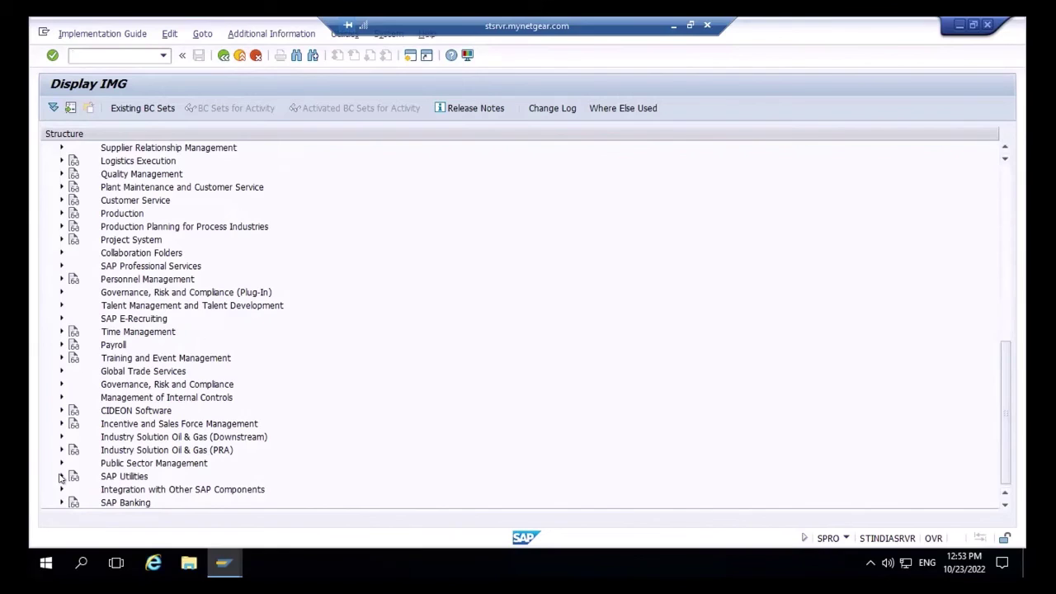
{"action": "left_click", "coordinate": [61, 476]}
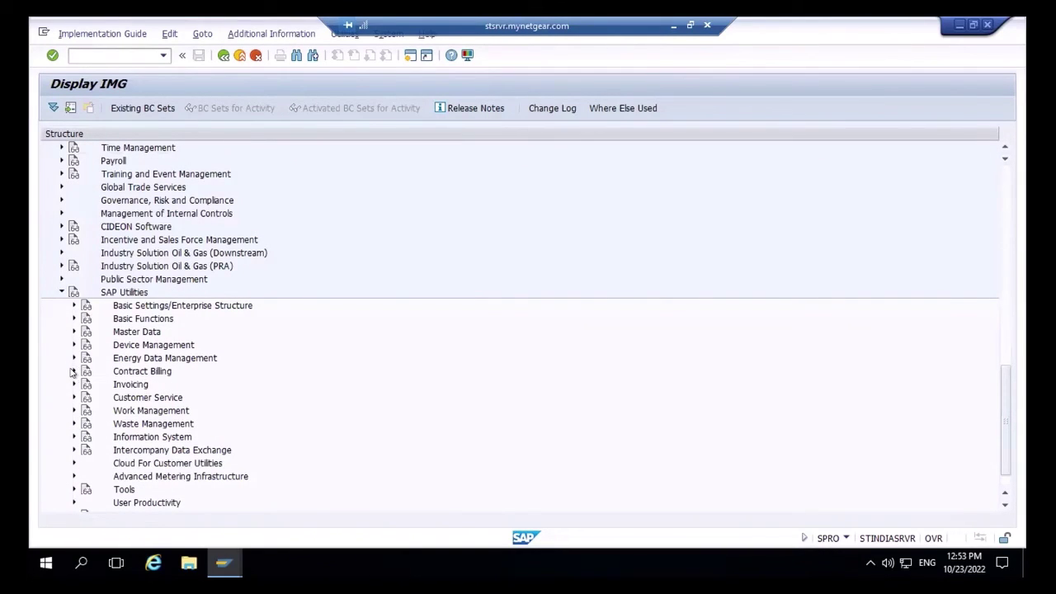
{"action": "left_click", "coordinate": [73, 372]}
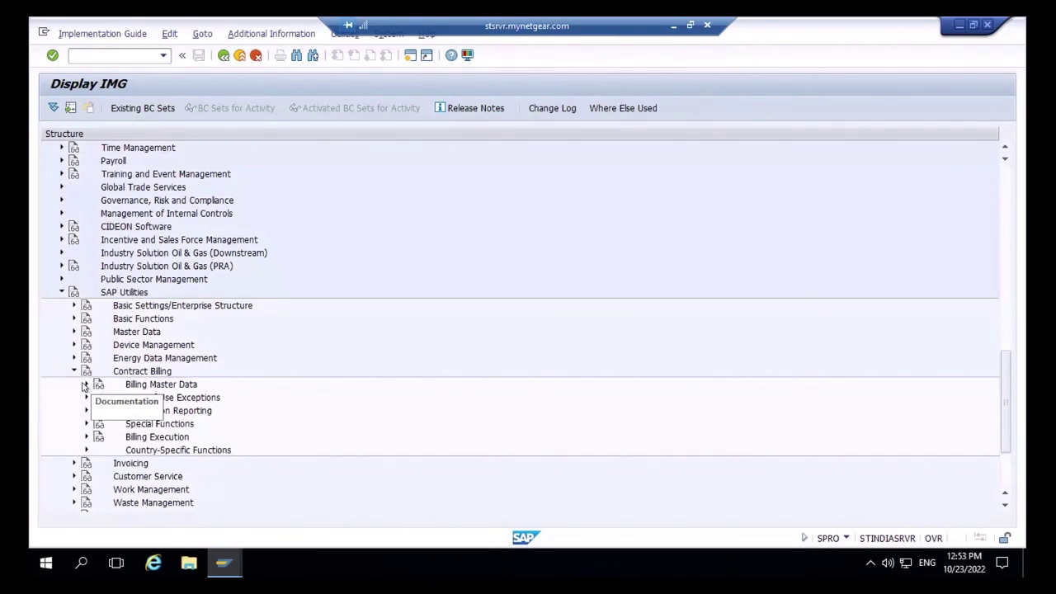
{"action": "left_click", "coordinate": [84, 384]}
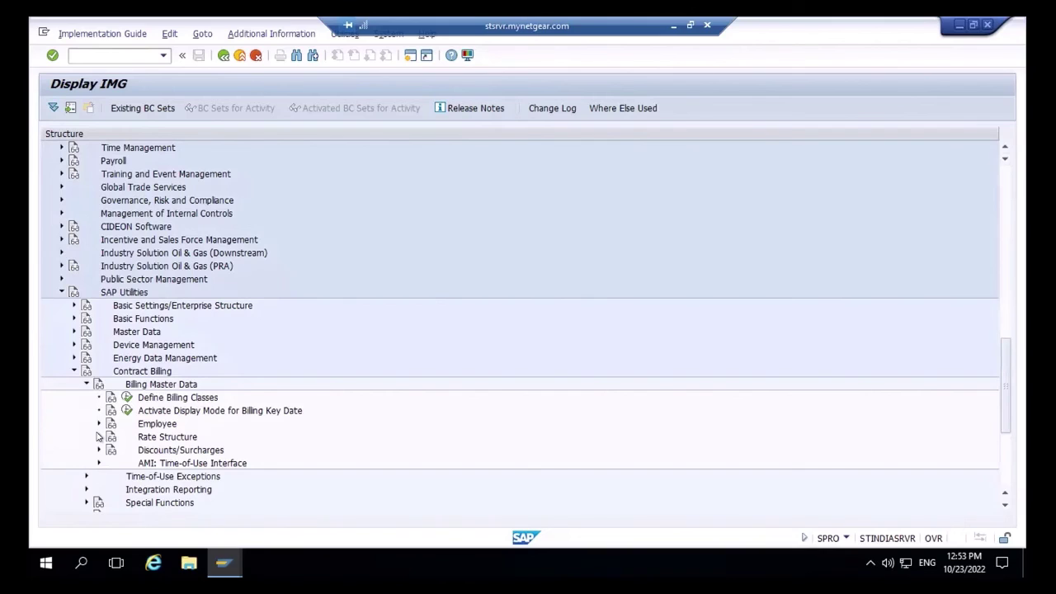
{"action": "left_click", "coordinate": [98, 436]}
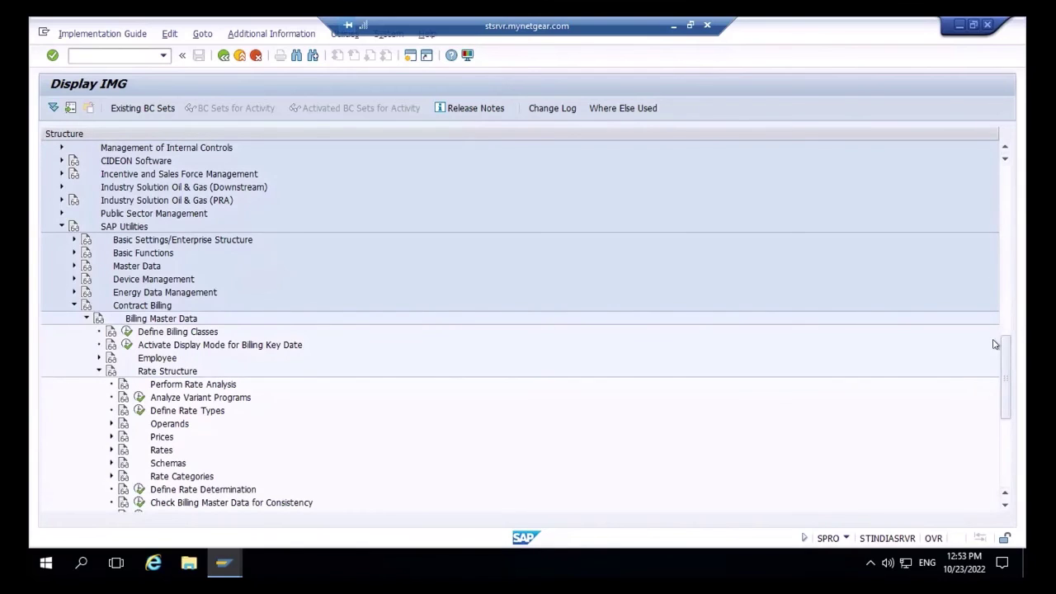
{"action": "left_click_drag", "start_coordinate": [1005, 354], "coordinate": [998, 393]}
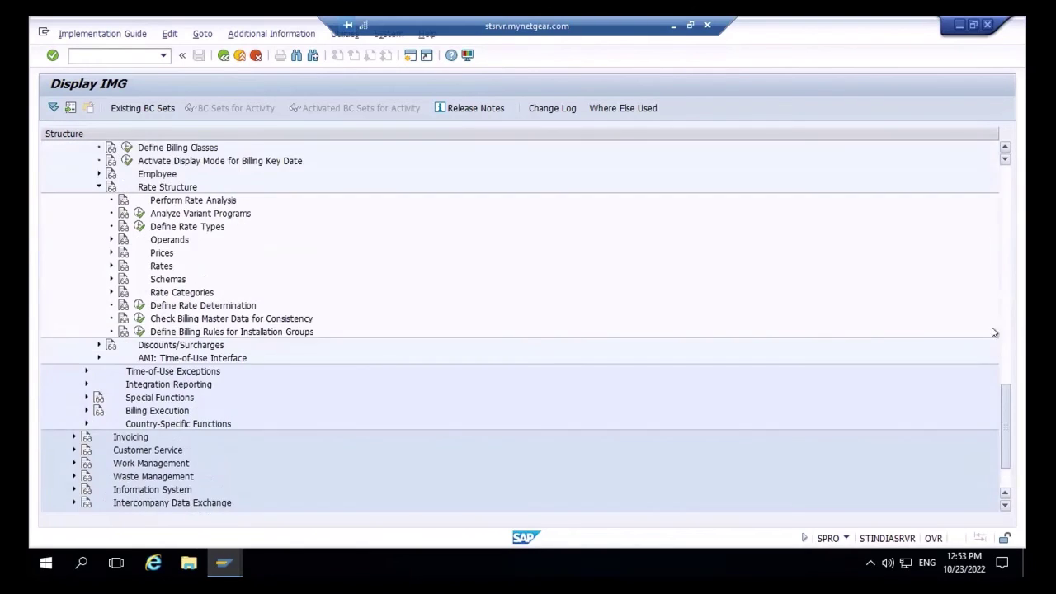
{"action": "scroll", "coordinate": [985, 154], "scroll_direction": "up", "scroll_amount": 6}
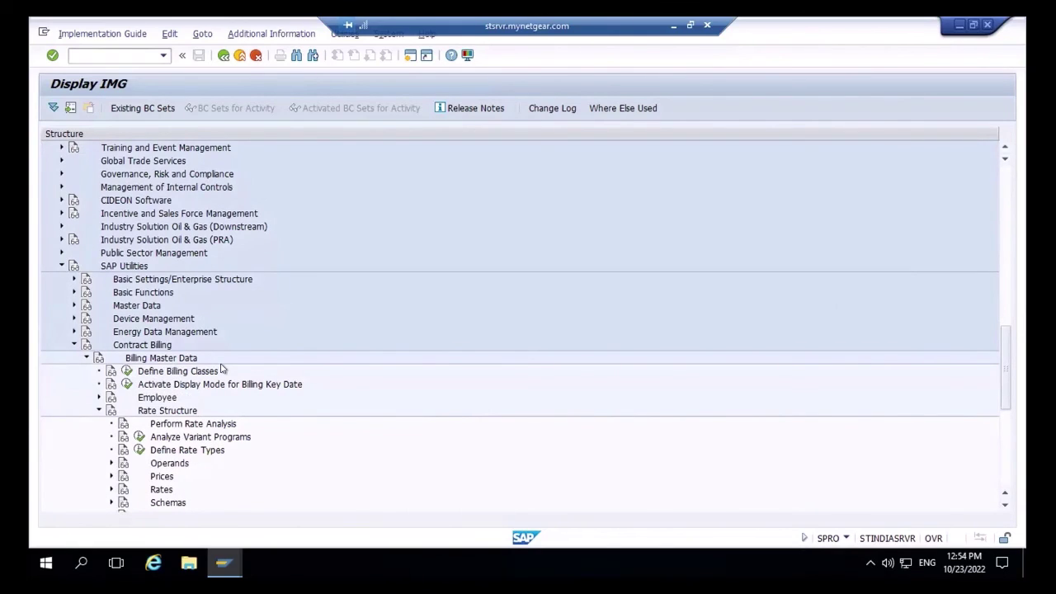
{"action": "left_click", "coordinate": [124, 371]}
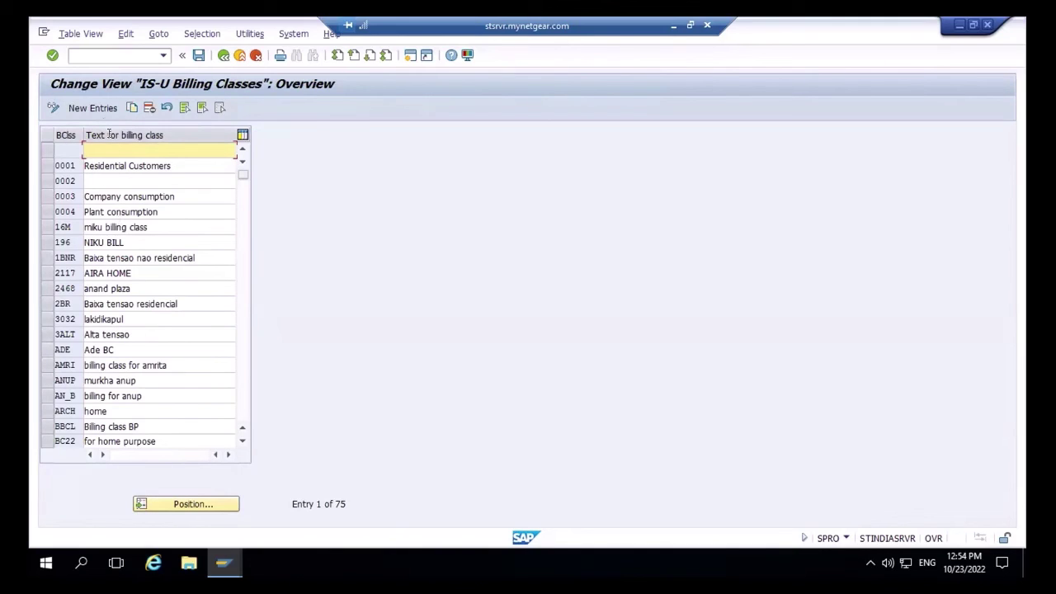
- Add a new billing class PAC with the text 'PA Billing class'
{"action": "left_click", "coordinate": [94, 111]}
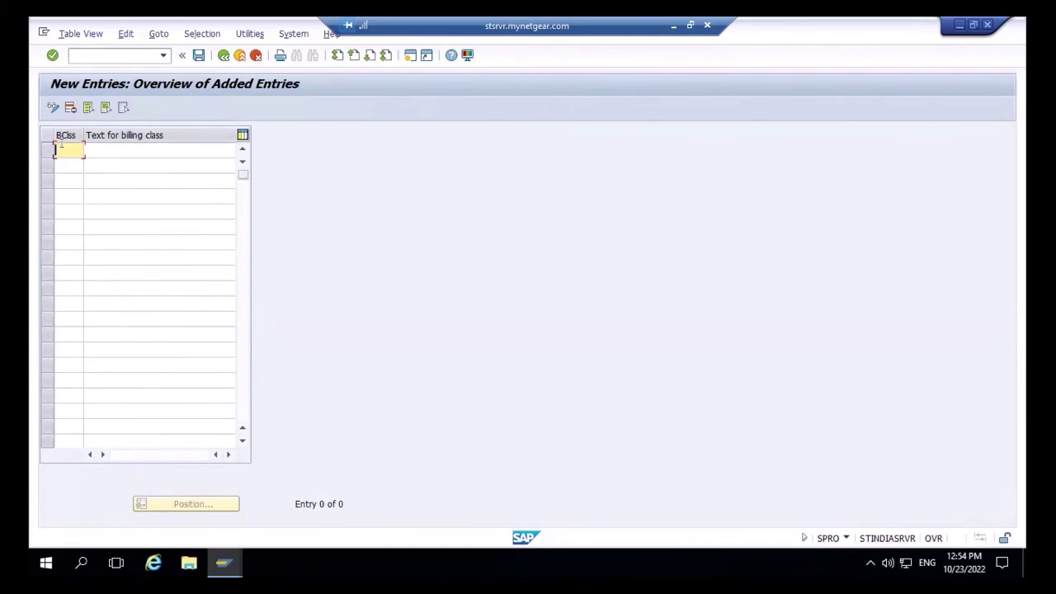
{"action": "type", "text": "FA"}
{"action": "type", "text": "C"}
{"action": "left_click", "coordinate": [133, 147]}
{"action": "type", "text": "P"}
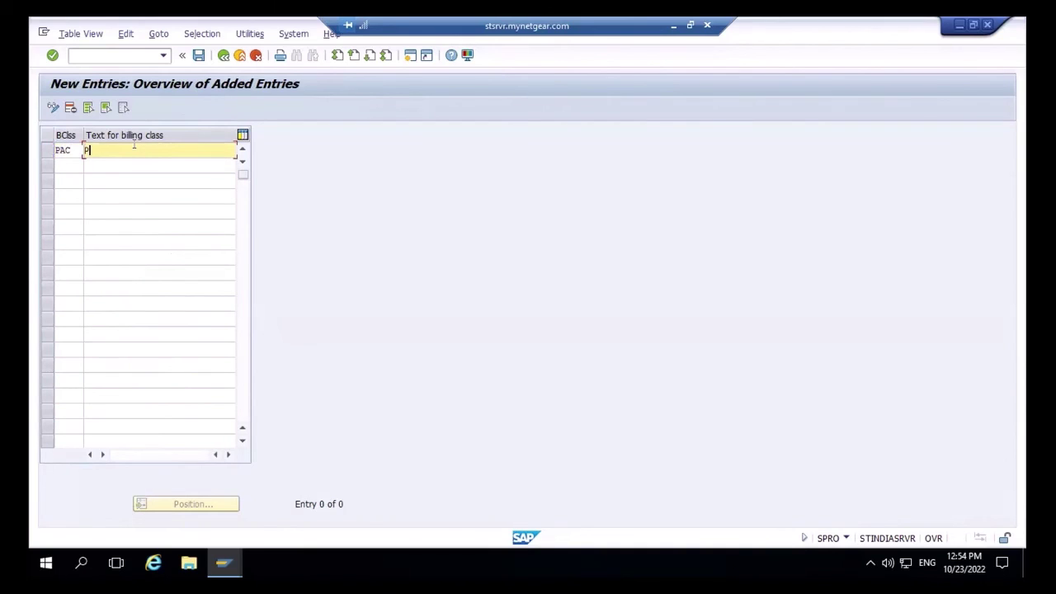
{"action": "type", "text": "A Billing class"}
- Save billing class PAC under the existing customizing request and return to the IMG tree
{"action": "left_click", "coordinate": [199, 54]}
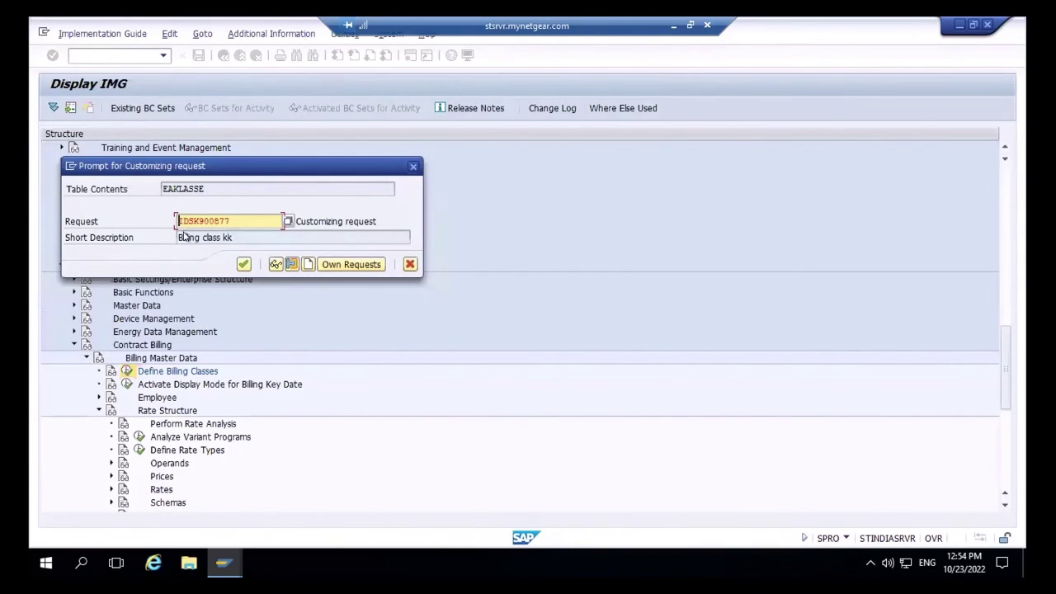
{"action": "left_click", "coordinate": [307, 264]}
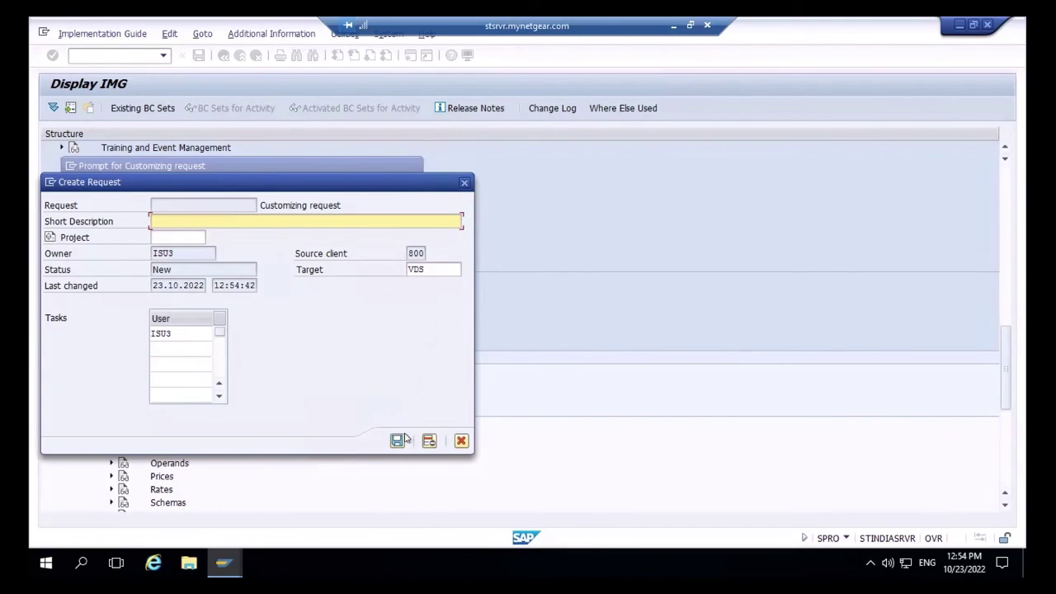
{"action": "left_click", "coordinate": [464, 185]}
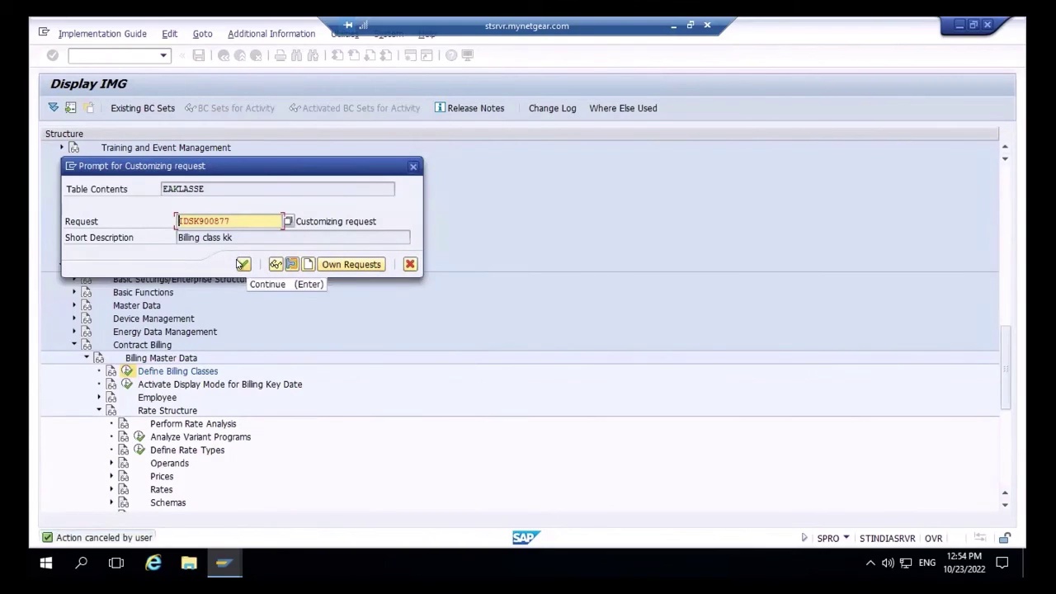
{"action": "left_click", "coordinate": [242, 264]}
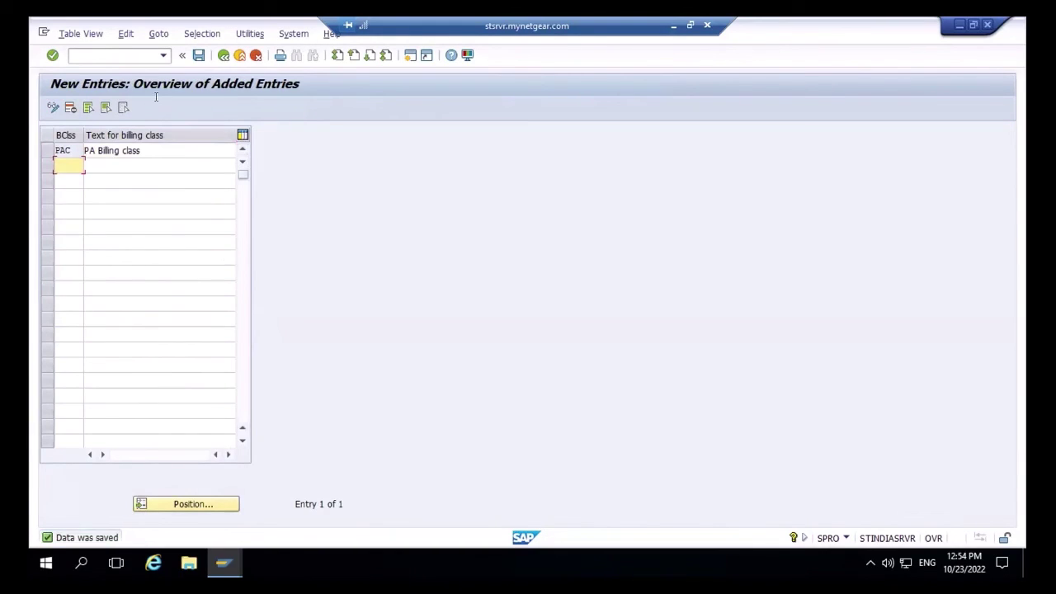
{"action": "left_click", "coordinate": [223, 55]}
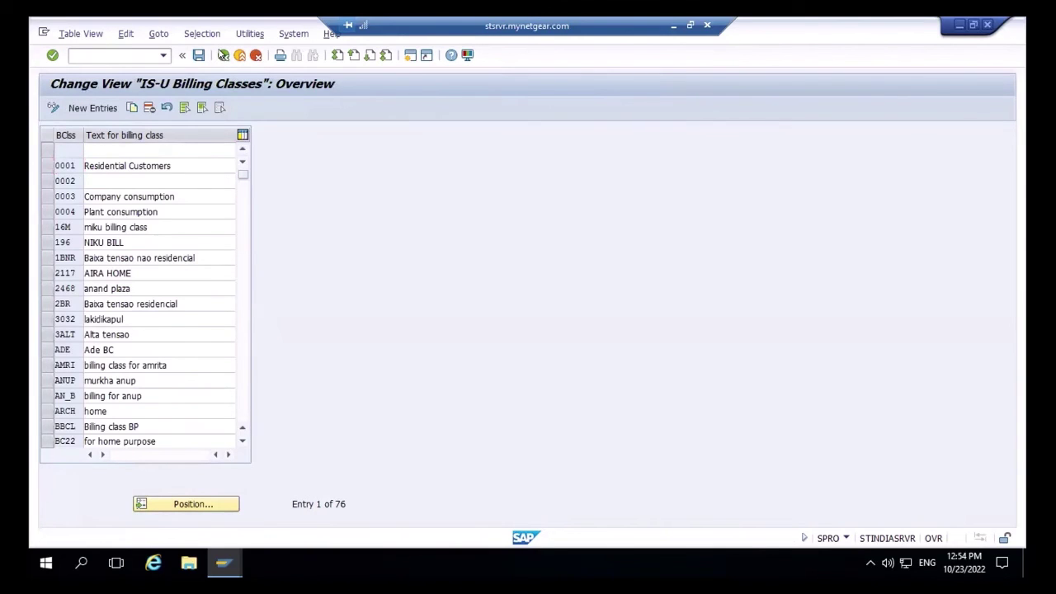
{"action": "left_click", "coordinate": [223, 55]}
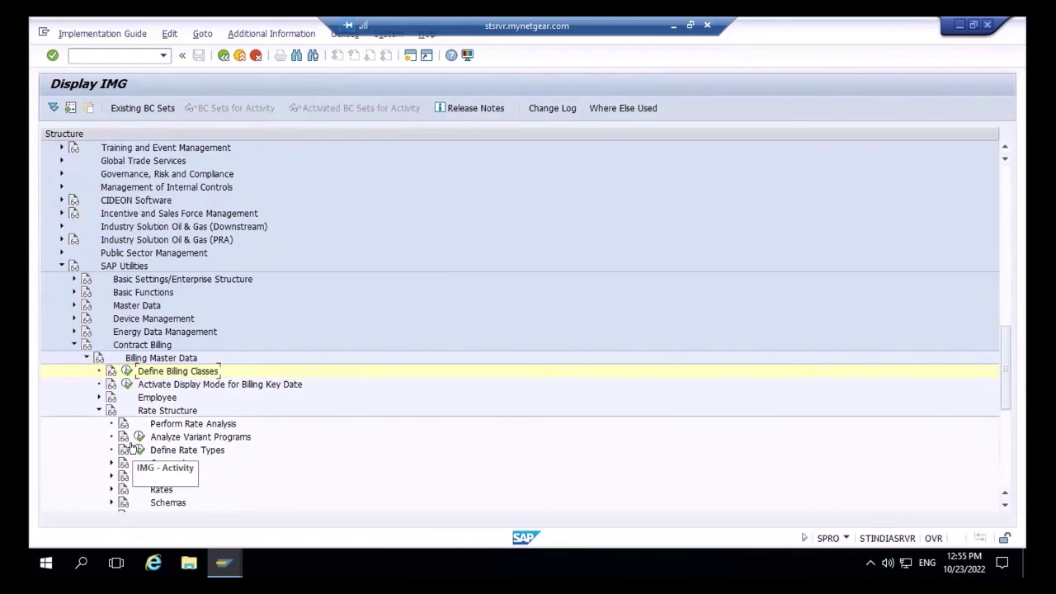
- In Define Rate Types, add new rate type PARATY with text 'PA RATE TYPE'
{"action": "left_click", "coordinate": [132, 449]}
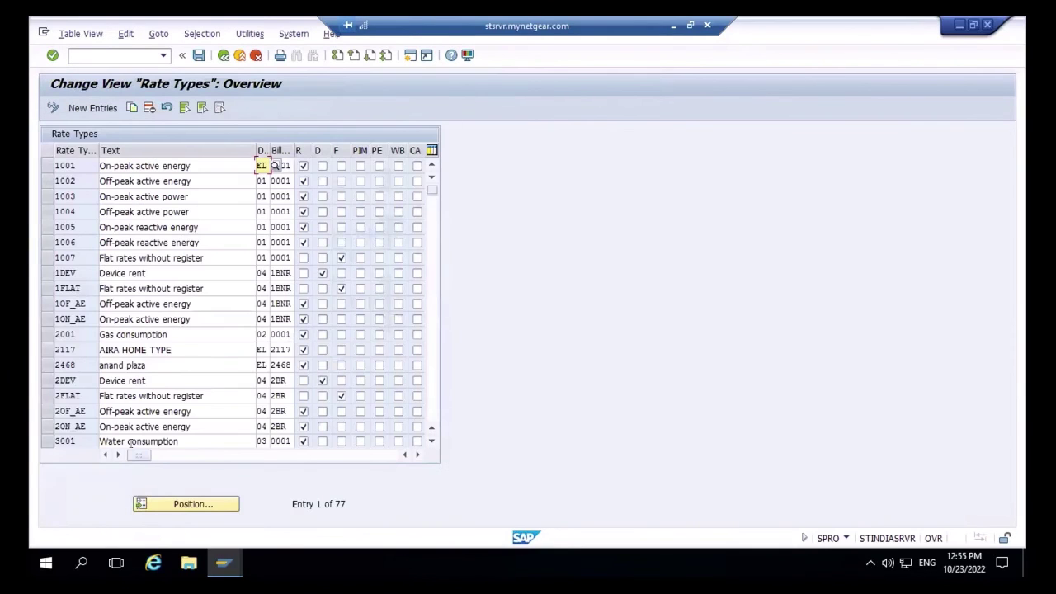
{"action": "left_click", "coordinate": [83, 108]}
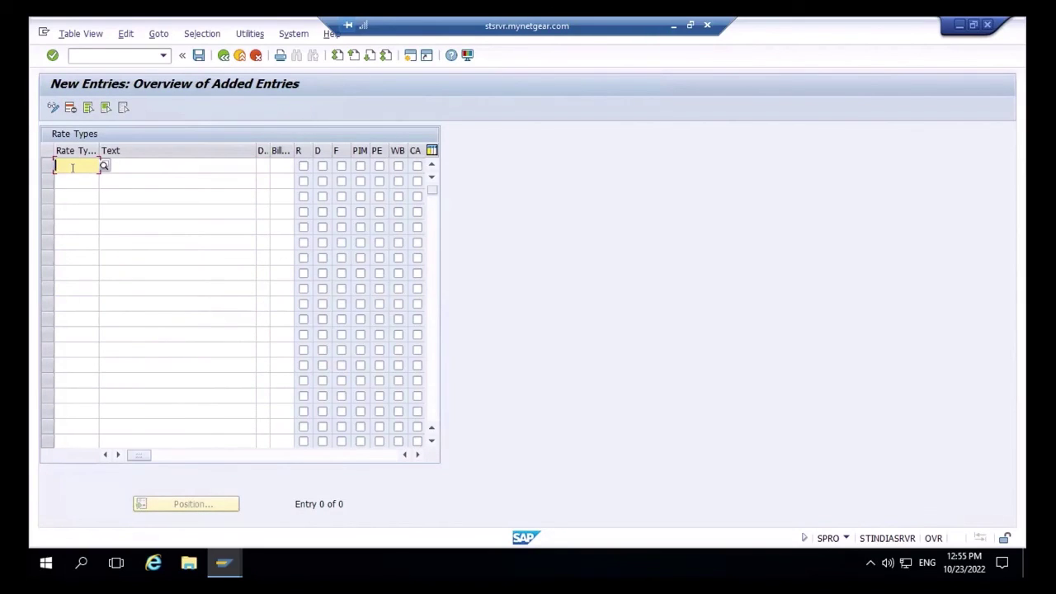
{"action": "type", "text": "PA"}
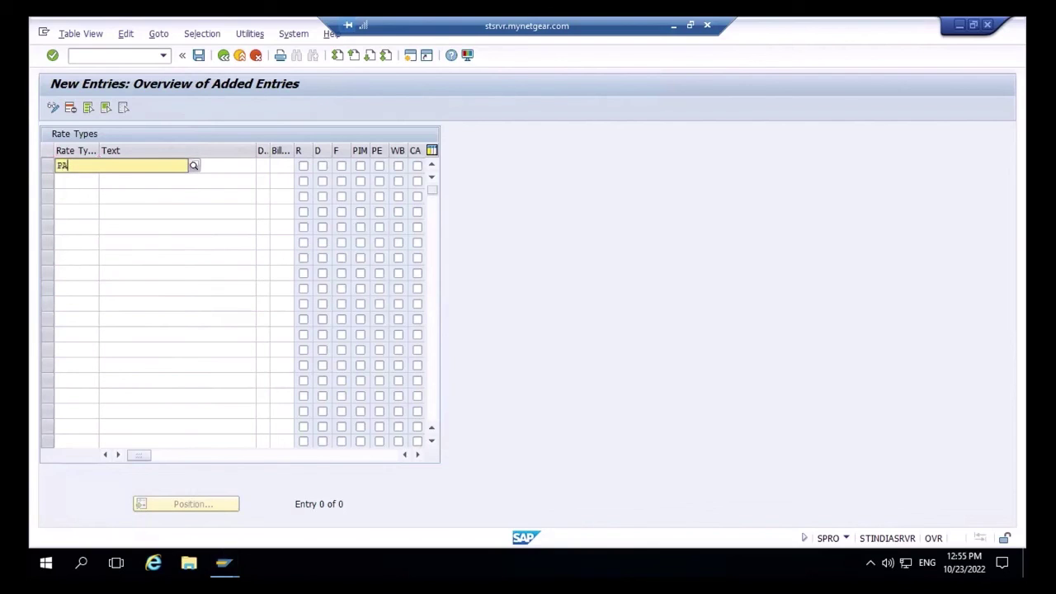
{"action": "type", "text": "RA"}
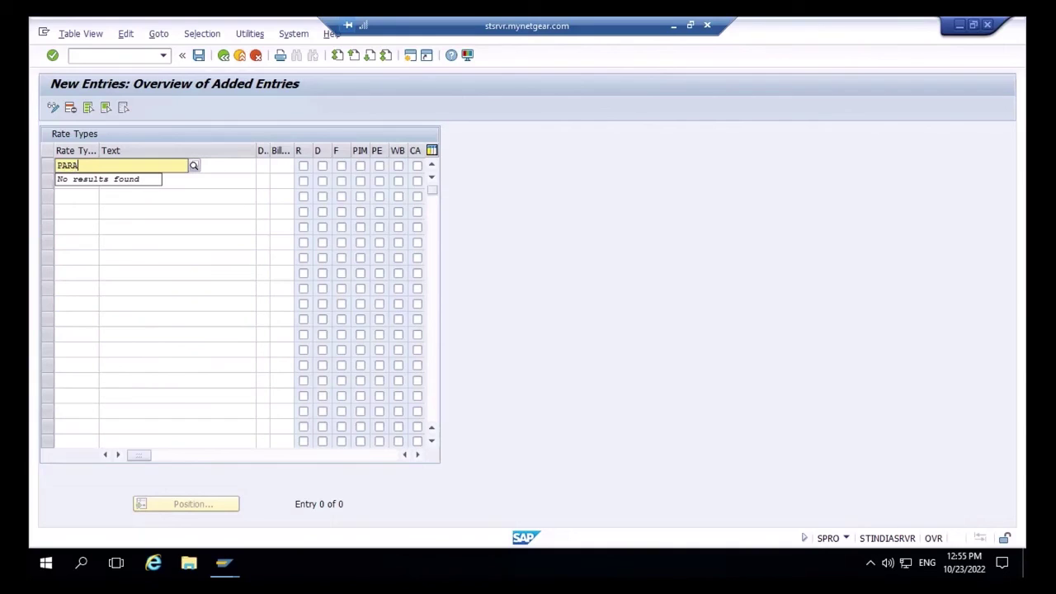
{"action": "type", "text": "TY"}
{"action": "left_click", "coordinate": [222, 192]}
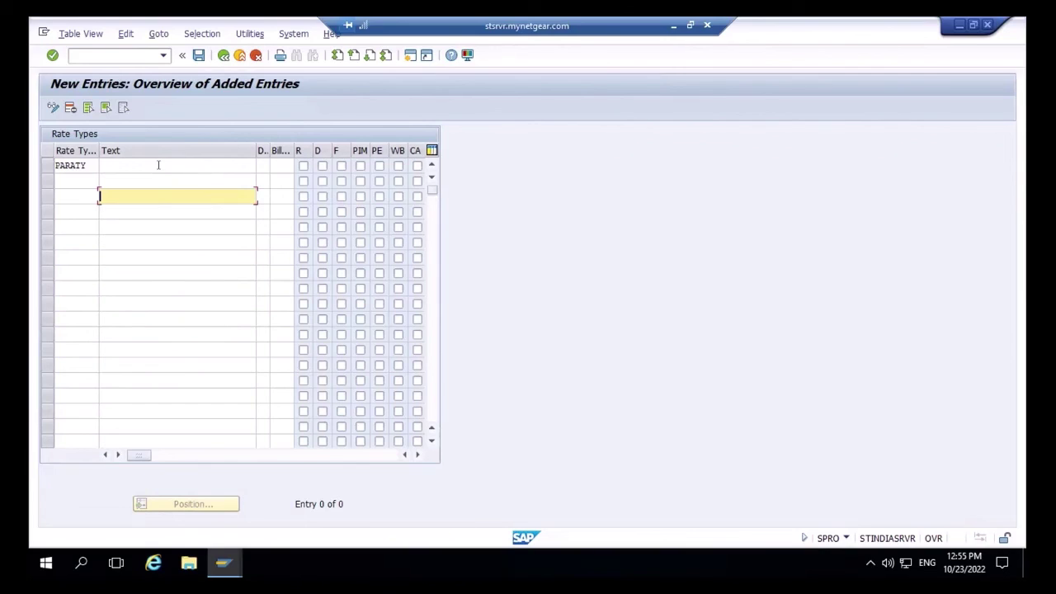
{"action": "left_click", "coordinate": [158, 165]}
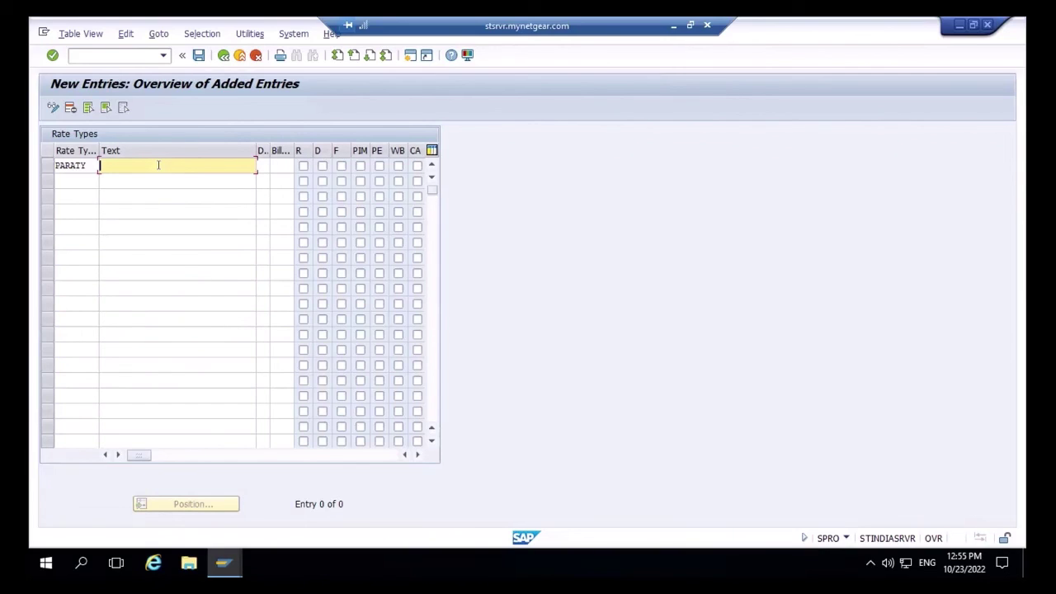
{"action": "type", "text": "PArate"}
{"action": "key", "text": "BackSpace"}
{"action": "key", "text": "BackSpace"}
{"action": "key", "text": "BackSpace"}
{"action": "key", "text": "BackSpace"}
{"action": "key", "text": "BackSpace"}
{"action": "type", "text": "RATE TYPE"}
- Give PARATY division EL (Electricity) and billing class 0001
{"action": "left_click", "coordinate": [261, 165]}
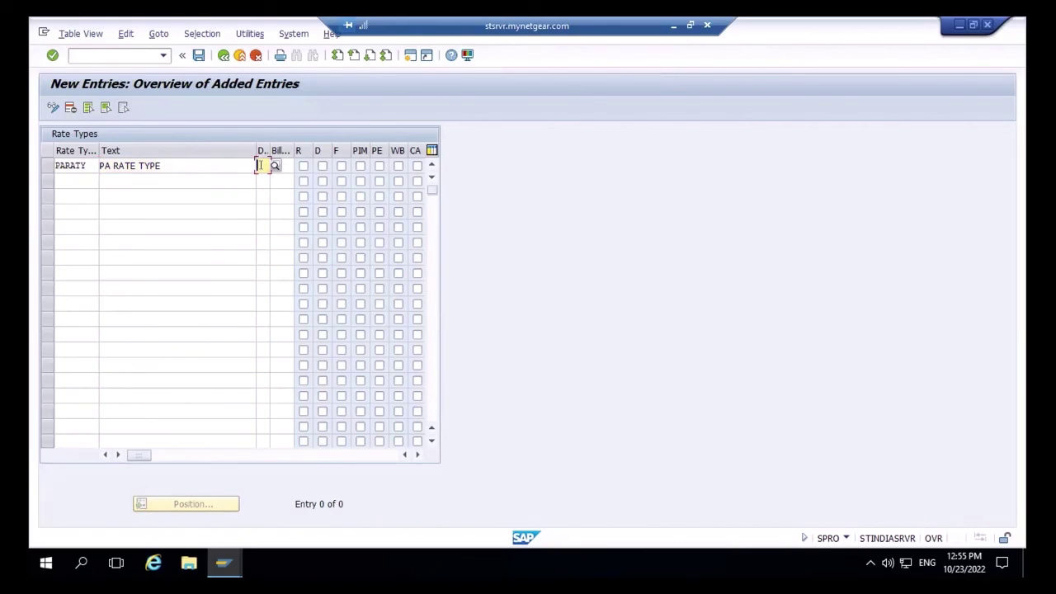
{"action": "type", "text": "EL"}
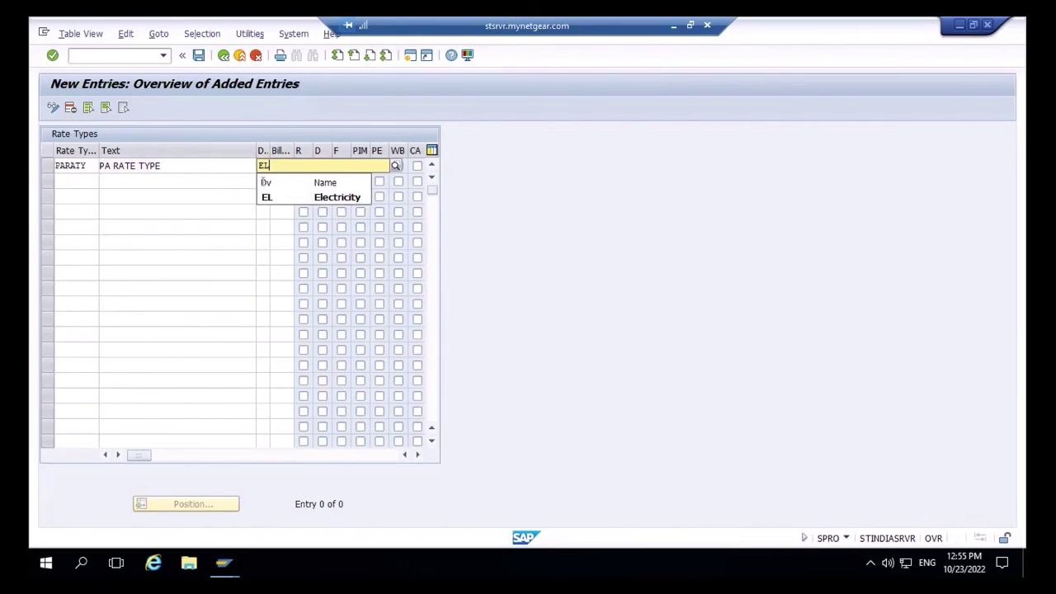
{"action": "left_click", "coordinate": [266, 198]}
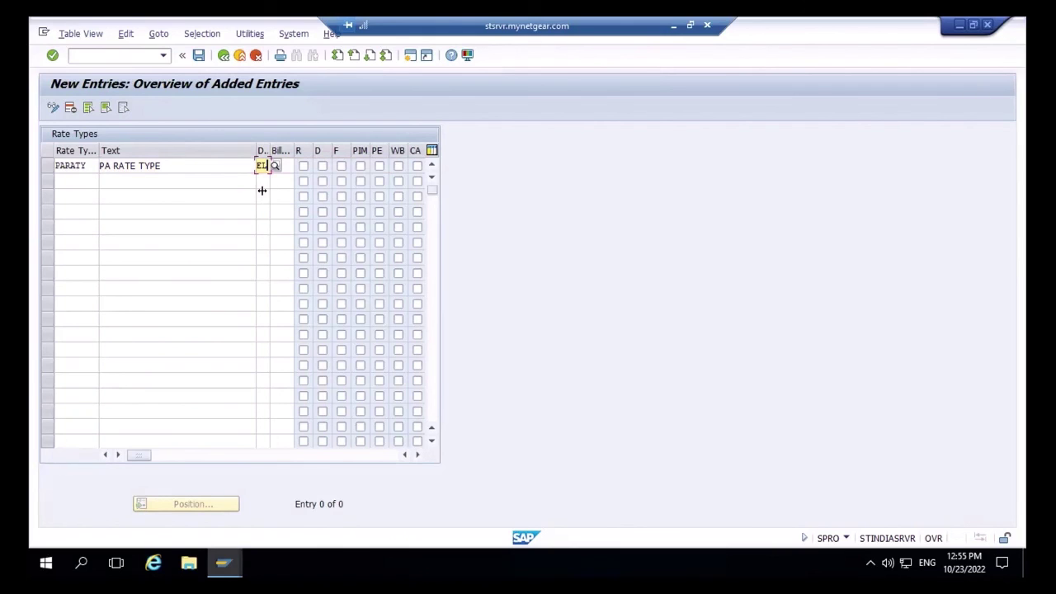
{"action": "left_click", "coordinate": [282, 165]}
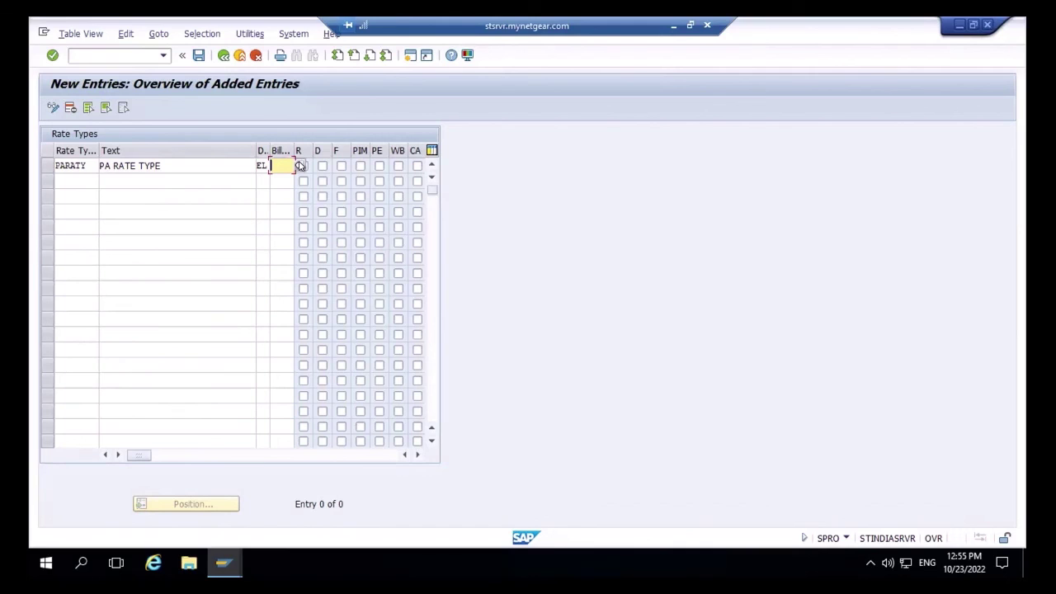
{"action": "left_click", "coordinate": [299, 165]}
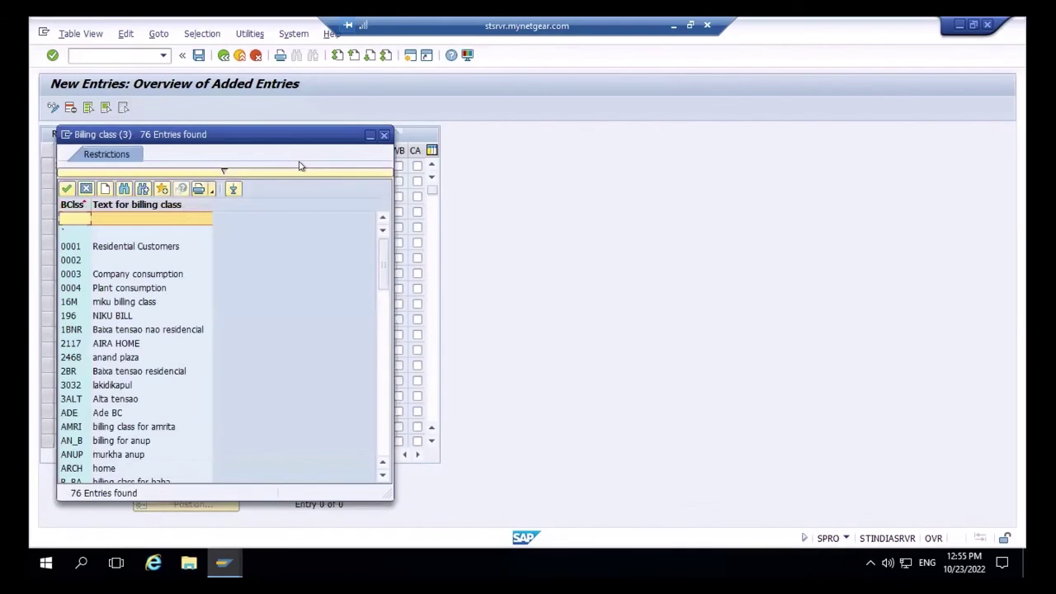
{"action": "double_click", "coordinate": [65, 248]}
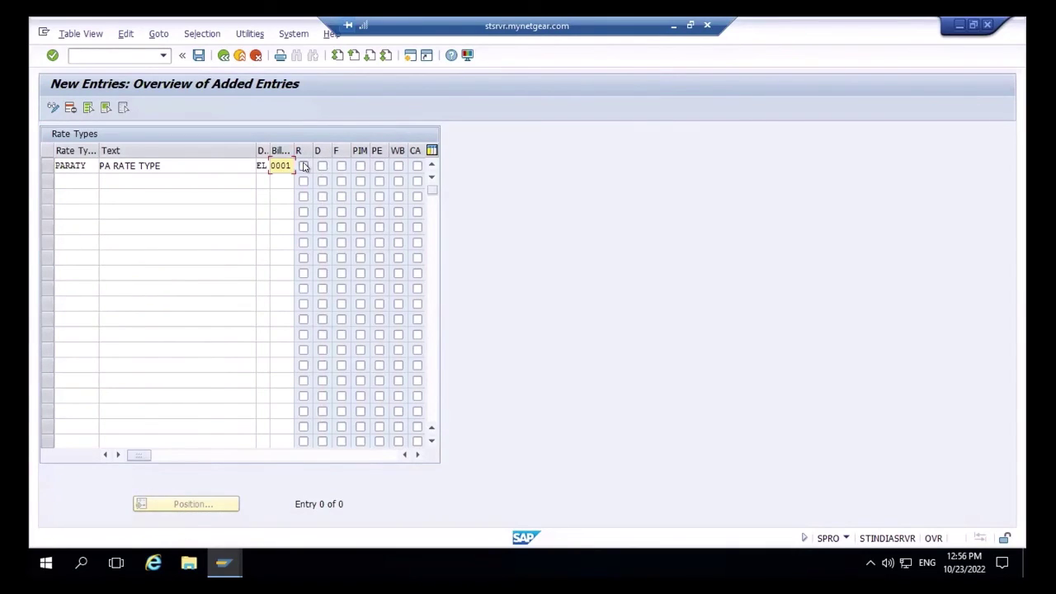
- Tick PARATY's R flag, save under the existing customizing request, and return to the overview
{"action": "left_click", "coordinate": [304, 166]}
{"action": "left_click", "coordinate": [304, 166]}
{"action": "left_click", "coordinate": [303, 167]}
{"action": "left_click", "coordinate": [198, 56]}
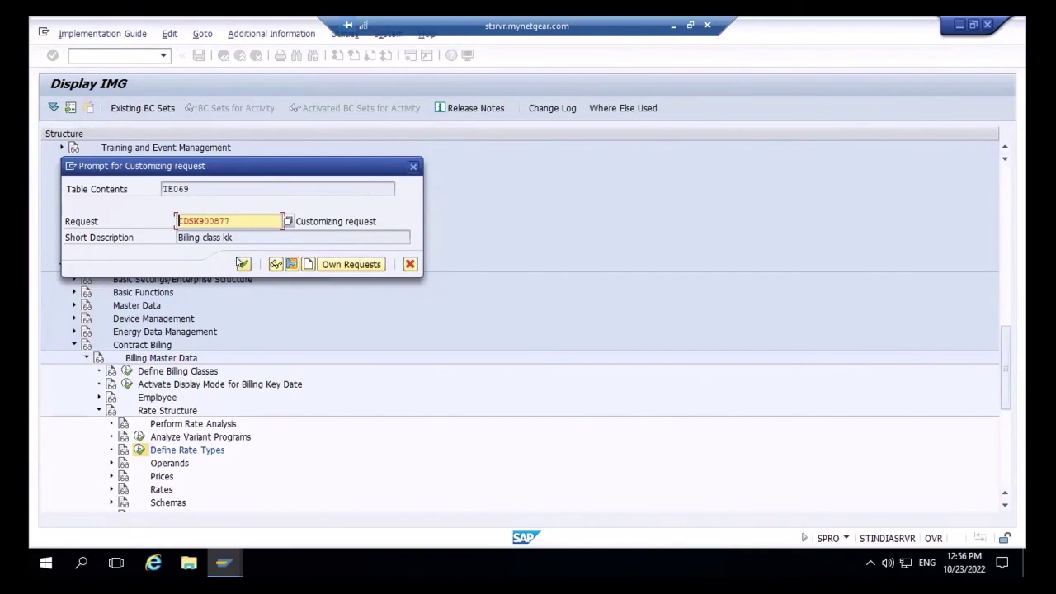
{"action": "left_click", "coordinate": [242, 263]}
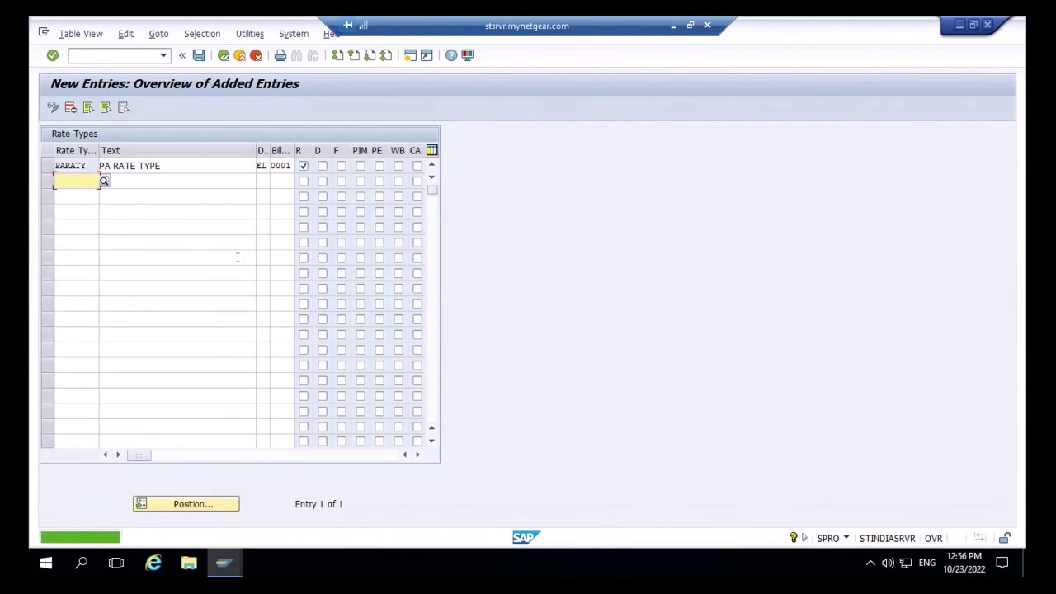
{"action": "left_click", "coordinate": [222, 55]}
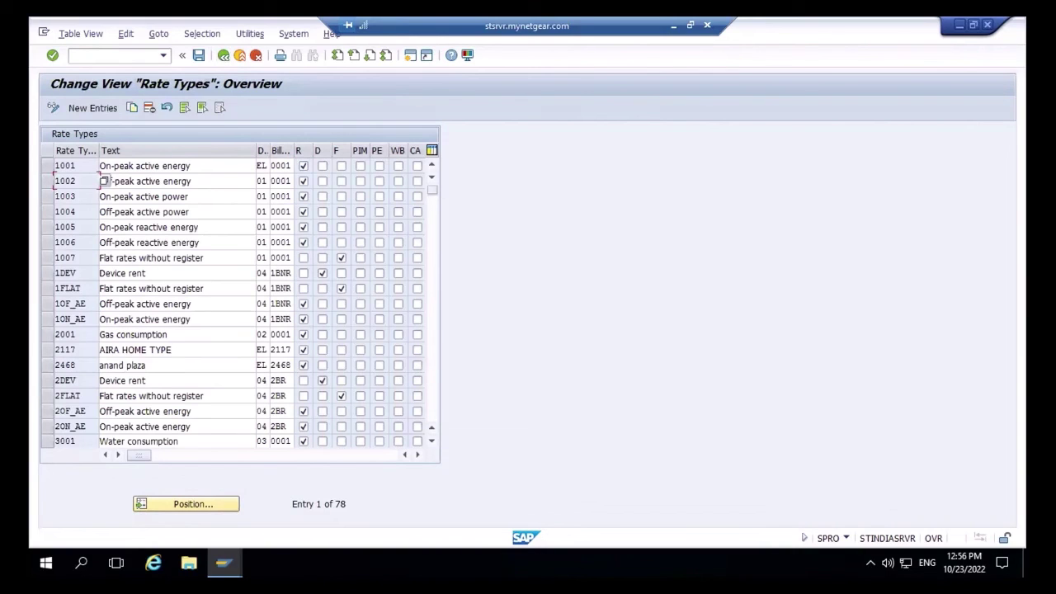
- On the Rate Determination initial screen, enter PARATE in the Rate Type field
{"action": "mouse_move", "coordinate": [224, 563]}
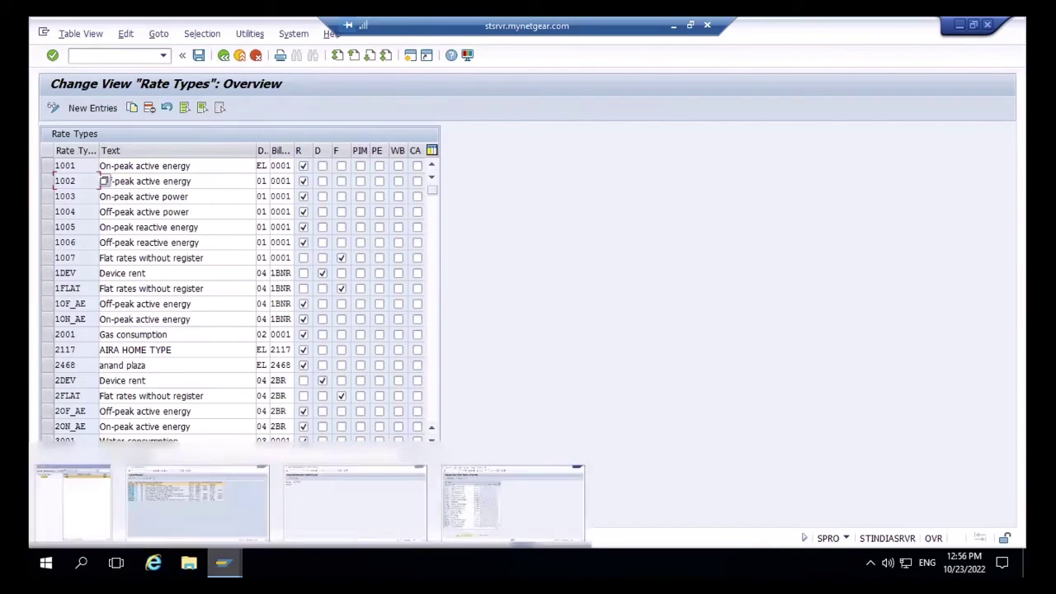
{"action": "left_click", "coordinate": [320, 518]}
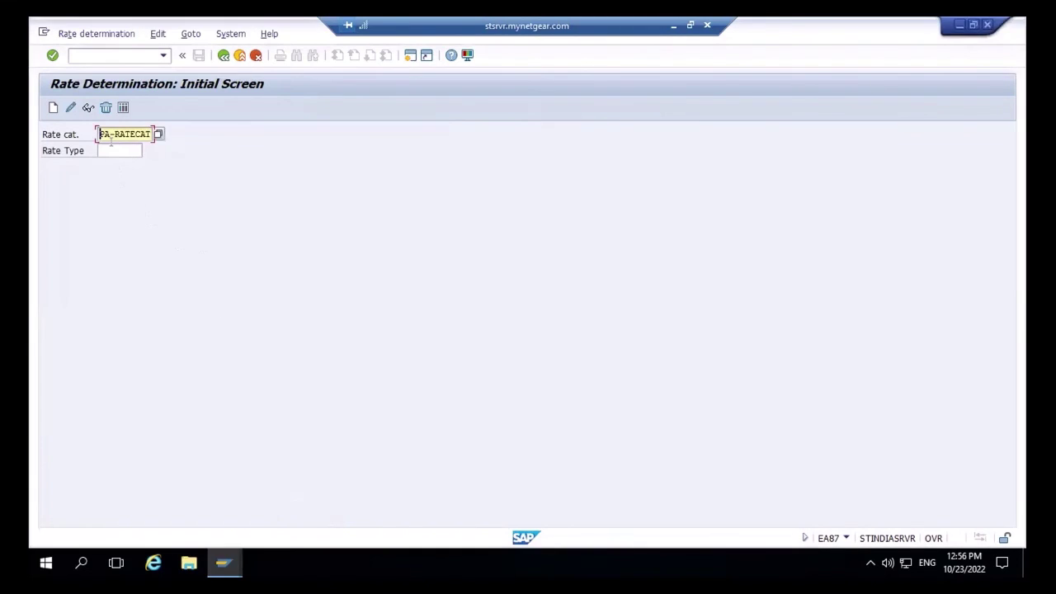
{"action": "key", "text": "Tab"}
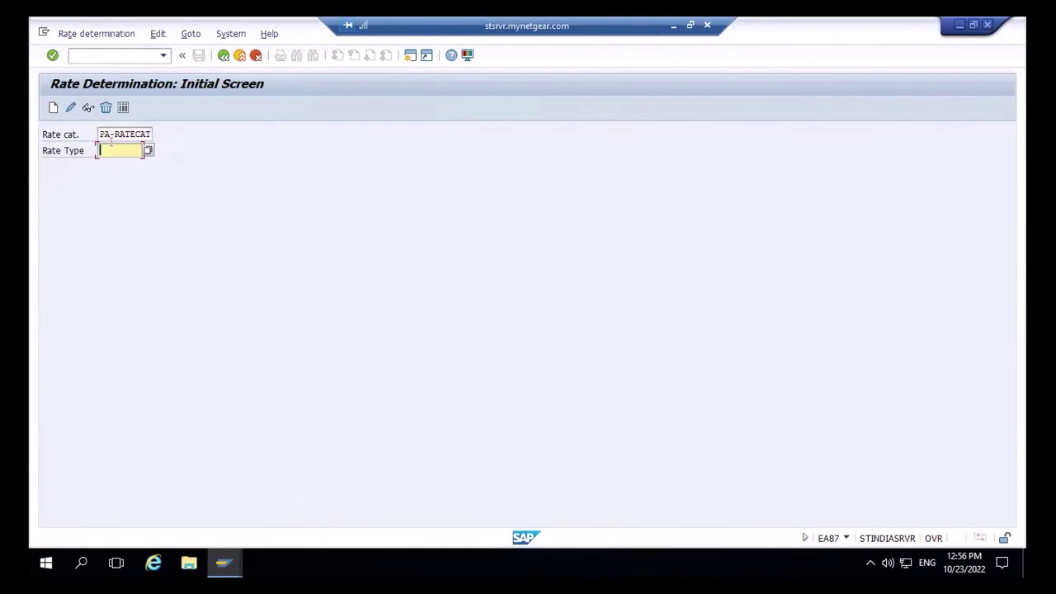
{"action": "type", "text": "PARATE"}
- Search the available rate types to list 21 hits, then return to the Rate Types overview
{"action": "left_click", "coordinate": [148, 149]}
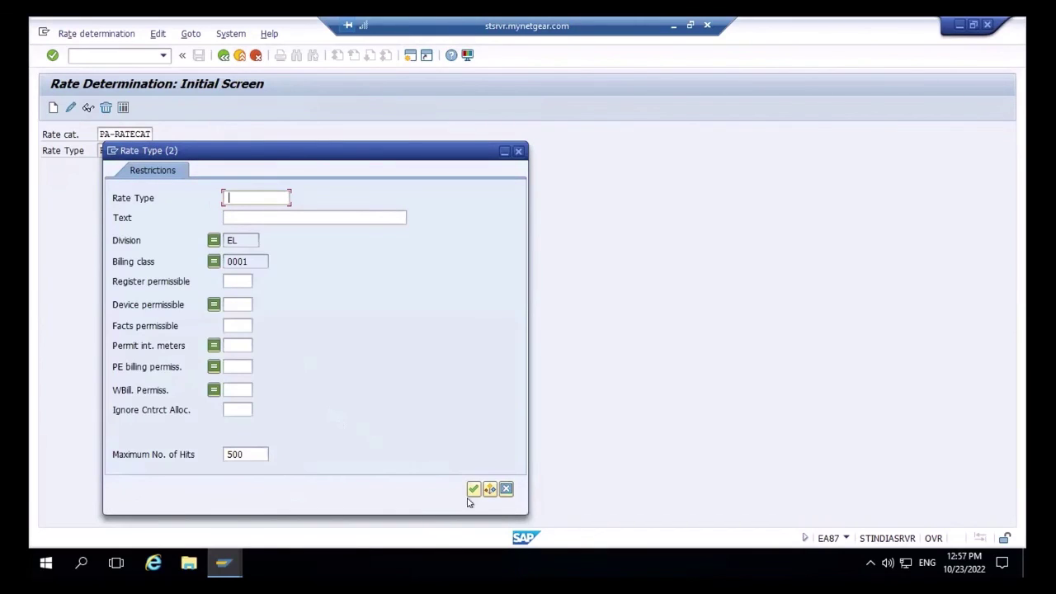
{"action": "left_click_drag", "start_coordinate": [492, 514], "coordinate": [470, 435]}
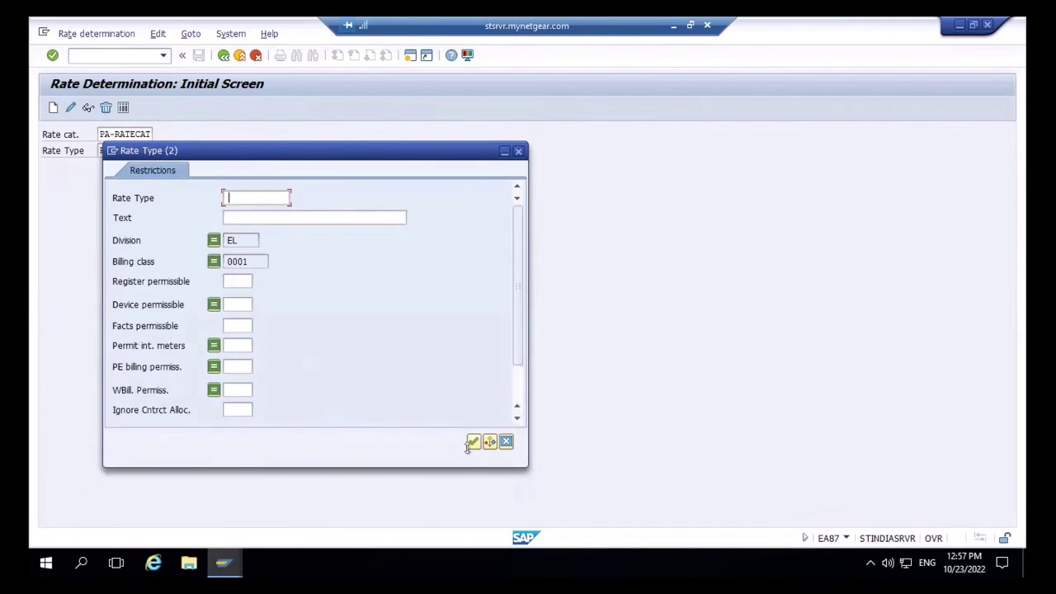
{"action": "left_click", "coordinate": [471, 442]}
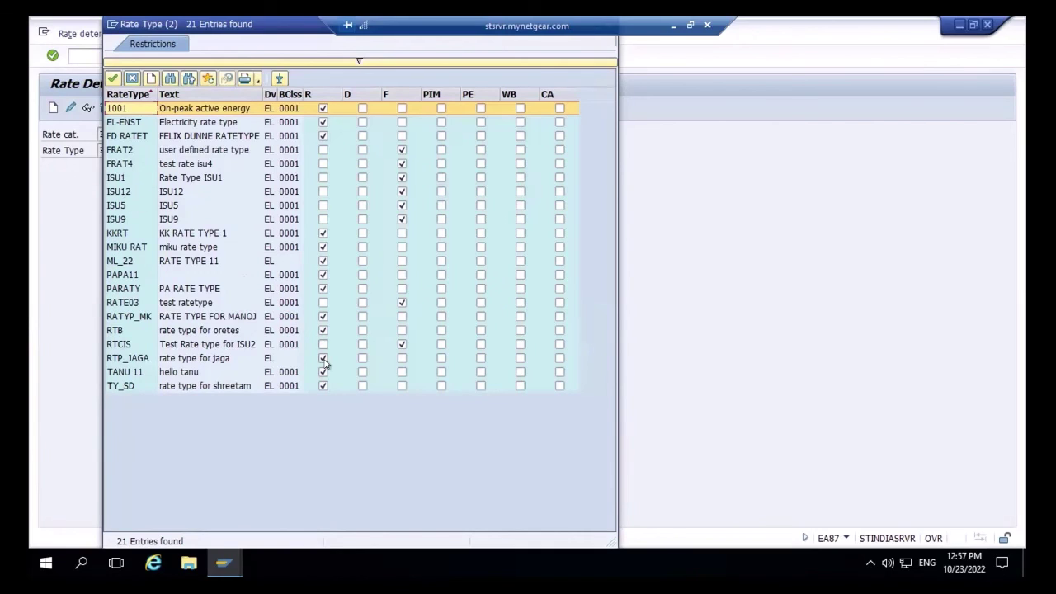
{"action": "key", "text": "alt+Tab"}
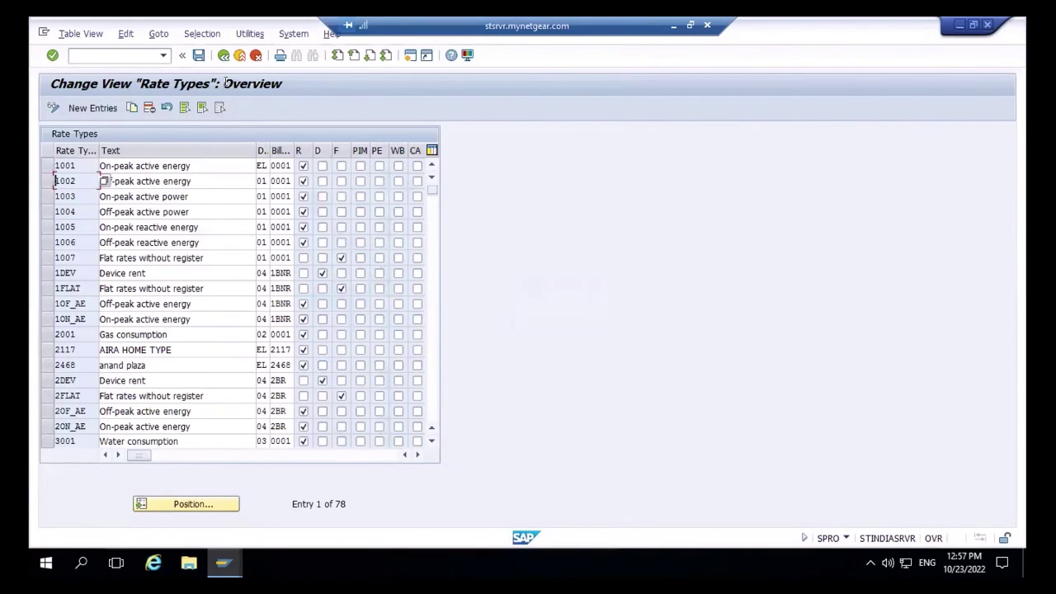
- Try rate type 1001, rerun the rate type search and cancel it, then clear the field
{"action": "left_click", "coordinate": [223, 55]}
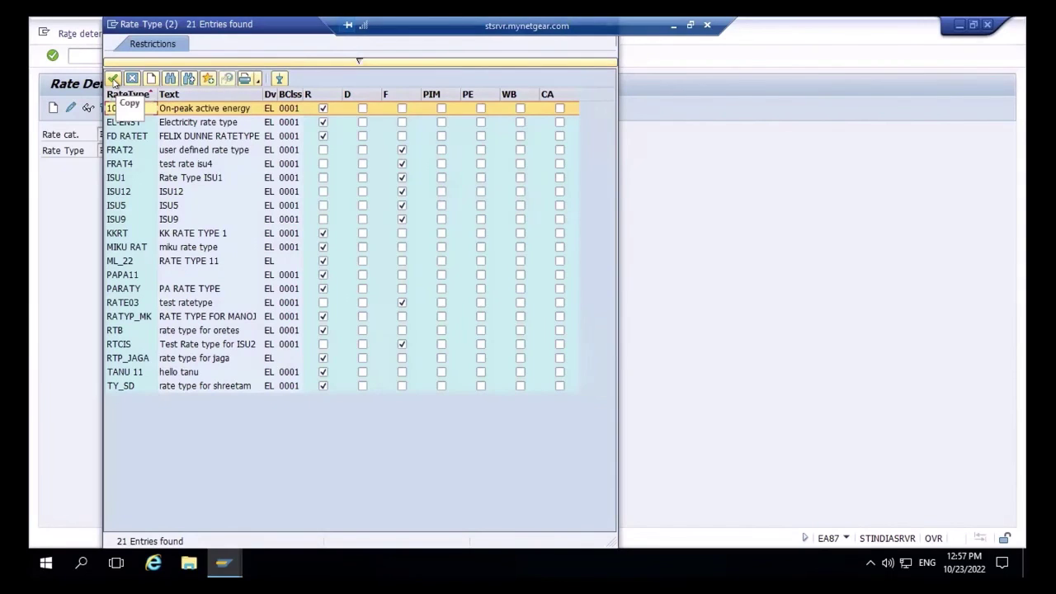
{"action": "left_click", "coordinate": [113, 79]}
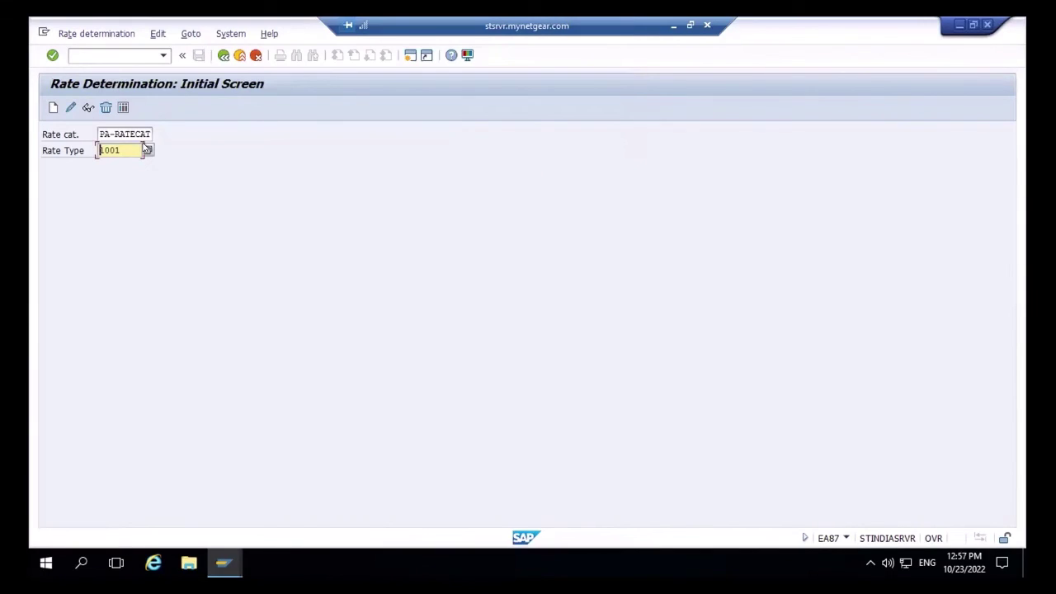
{"action": "left_click", "coordinate": [146, 150]}
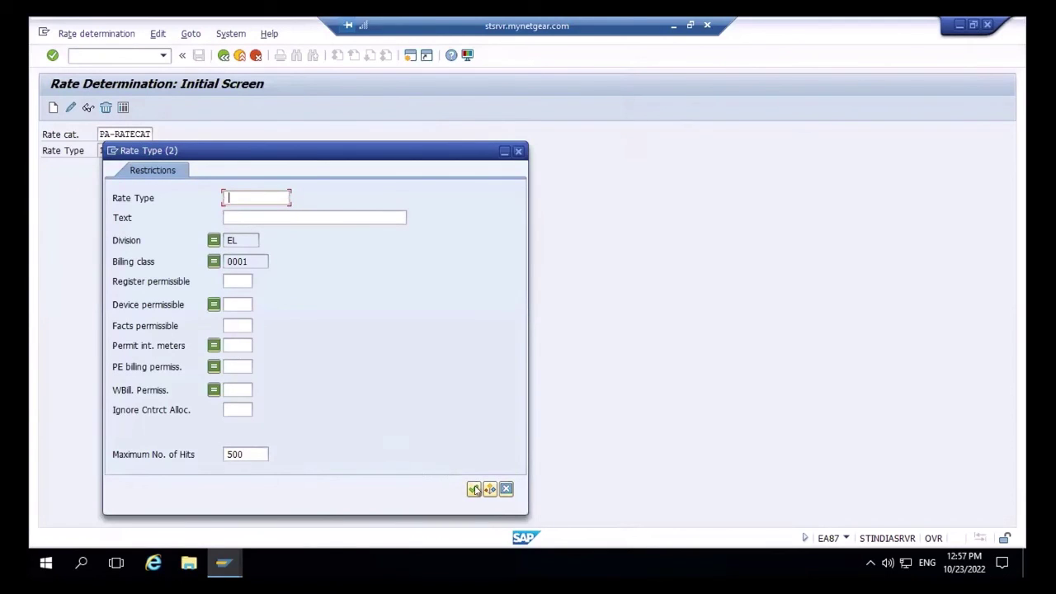
{"action": "left_click", "coordinate": [471, 487]}
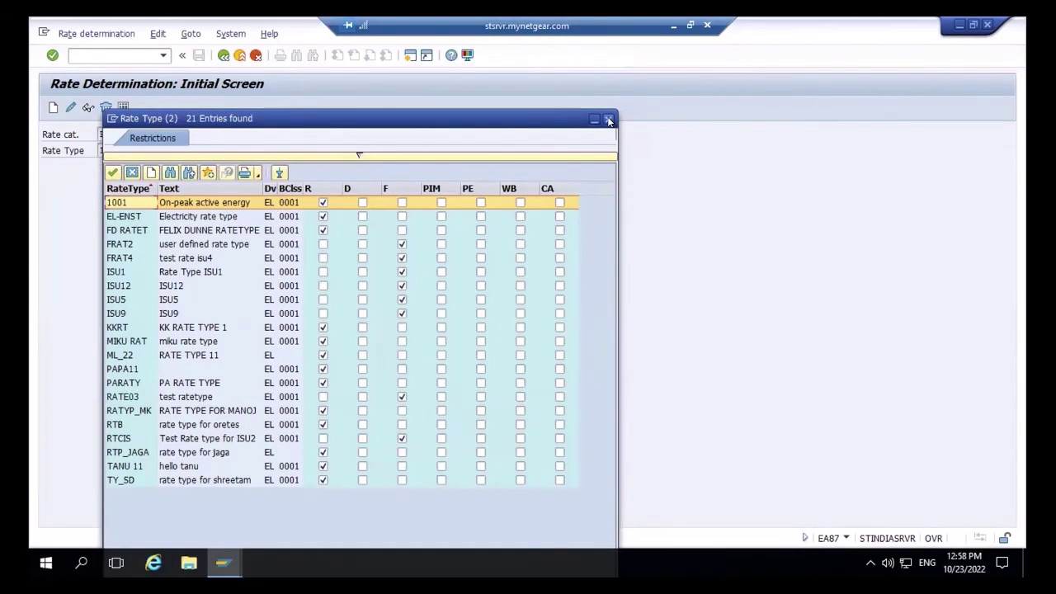
{"action": "left_click", "coordinate": [609, 121]}
{"action": "key", "text": "Delete"}
{"action": "key", "text": "Delete"}
{"action": "key", "text": "Delete"}
{"action": "key", "text": "Delete"}
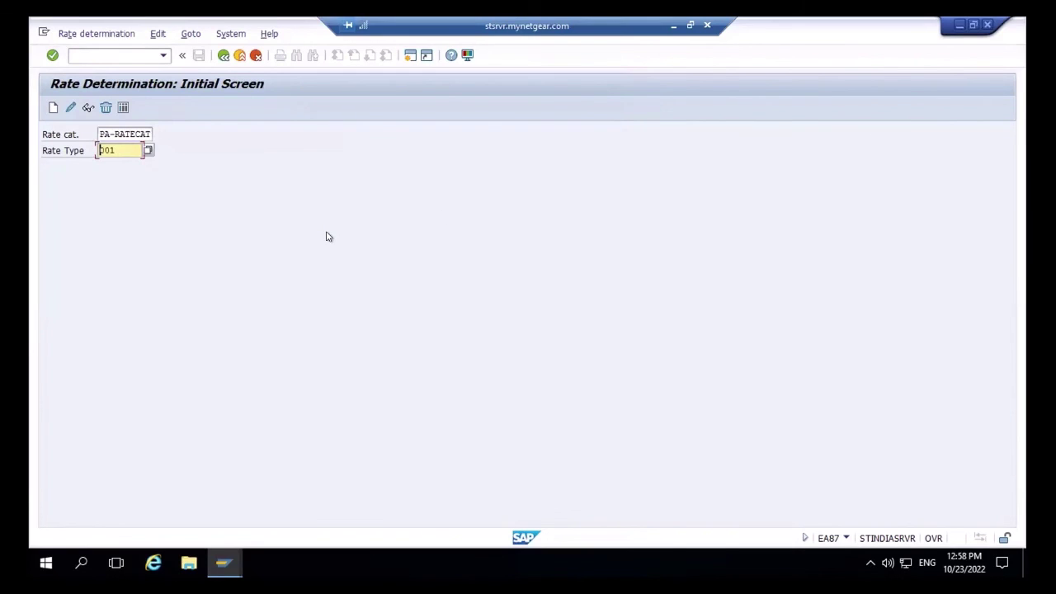
{"action": "key", "text": "F3"}
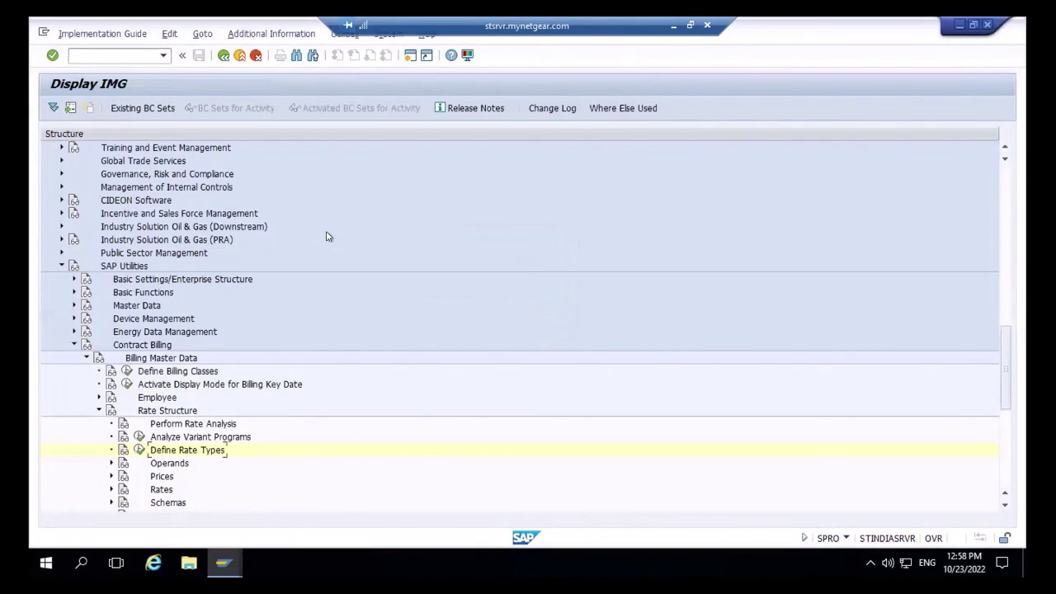
- Open Define Rate Types from the IMG and page through the 78 rate types
{"action": "left_click", "coordinate": [138, 450]}
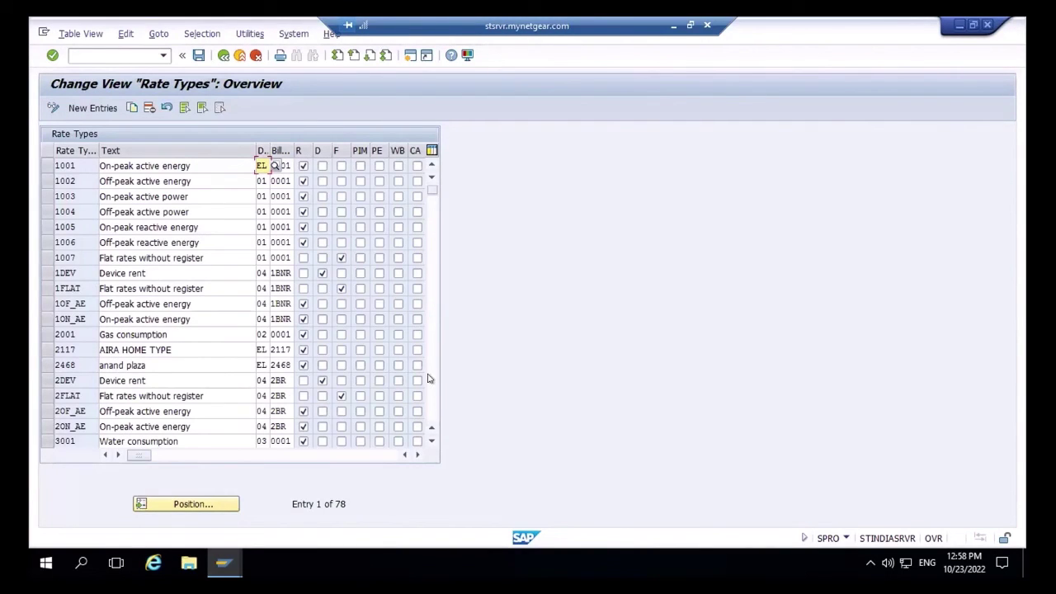
{"action": "left_click", "coordinate": [429, 380]}
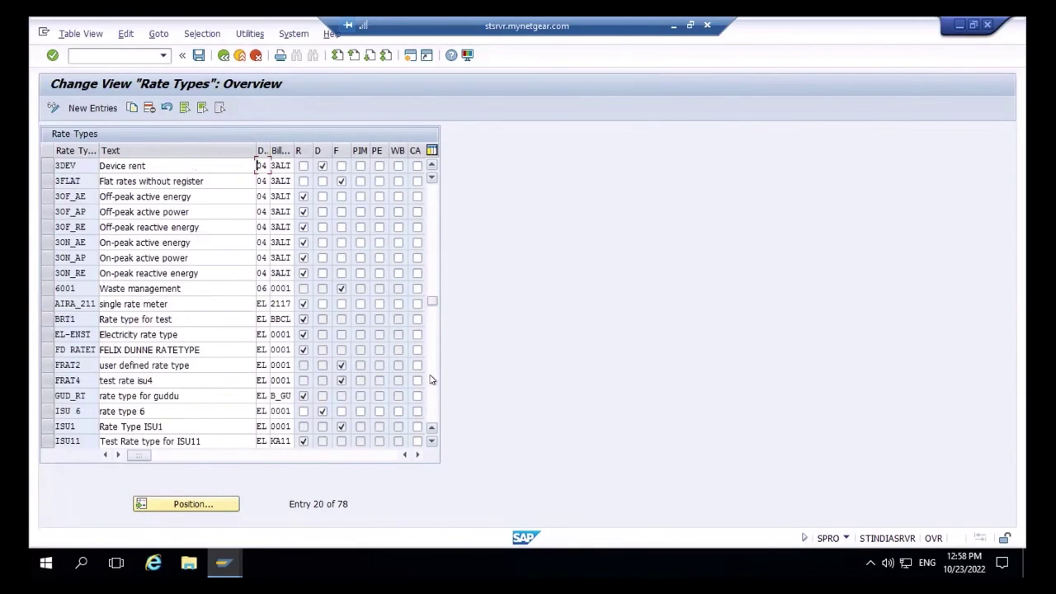
{"action": "left_click", "coordinate": [430, 379]}
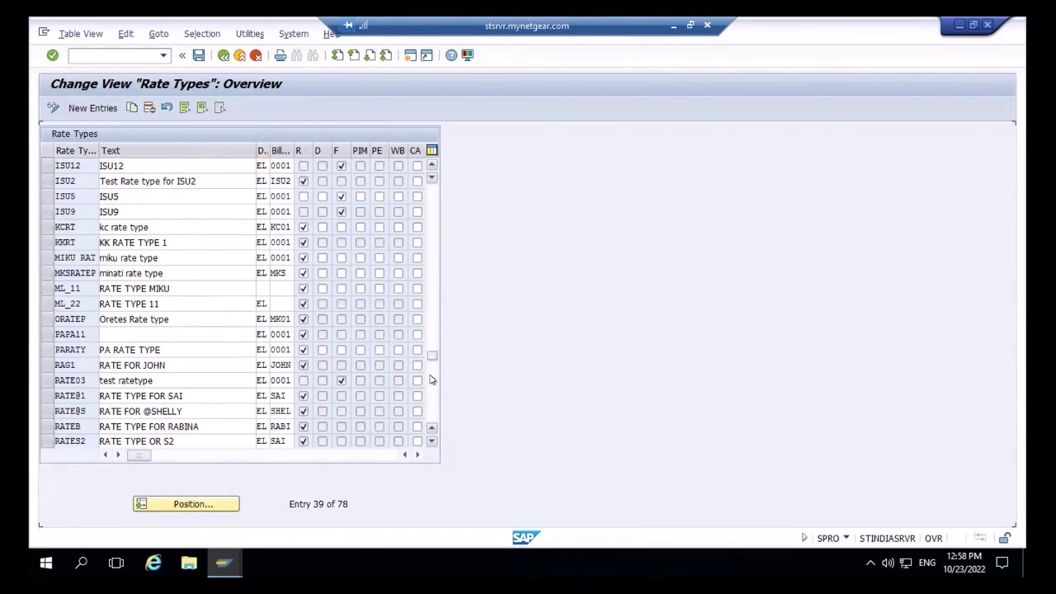
{"action": "left_click", "coordinate": [430, 380]}
{"action": "left_click", "coordinate": [430, 378]}
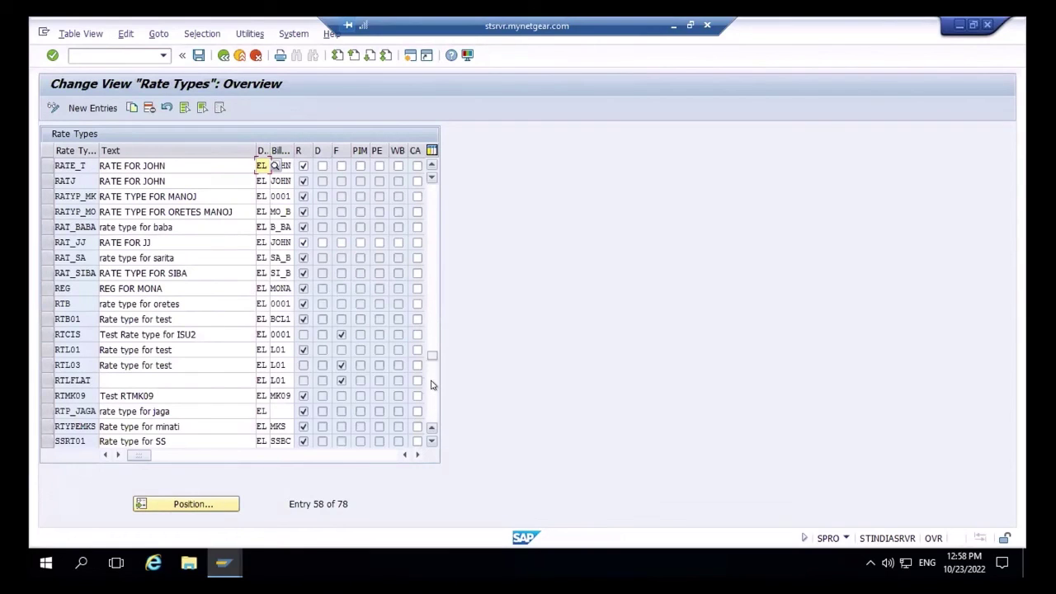
{"action": "left_click", "coordinate": [432, 383]}
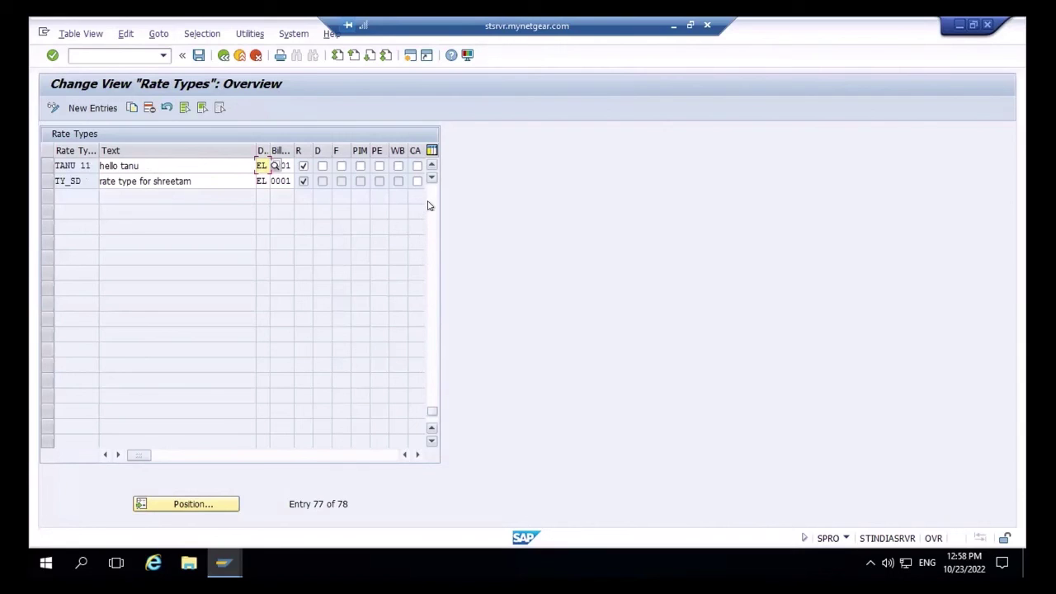
{"action": "left_click", "coordinate": [431, 205]}
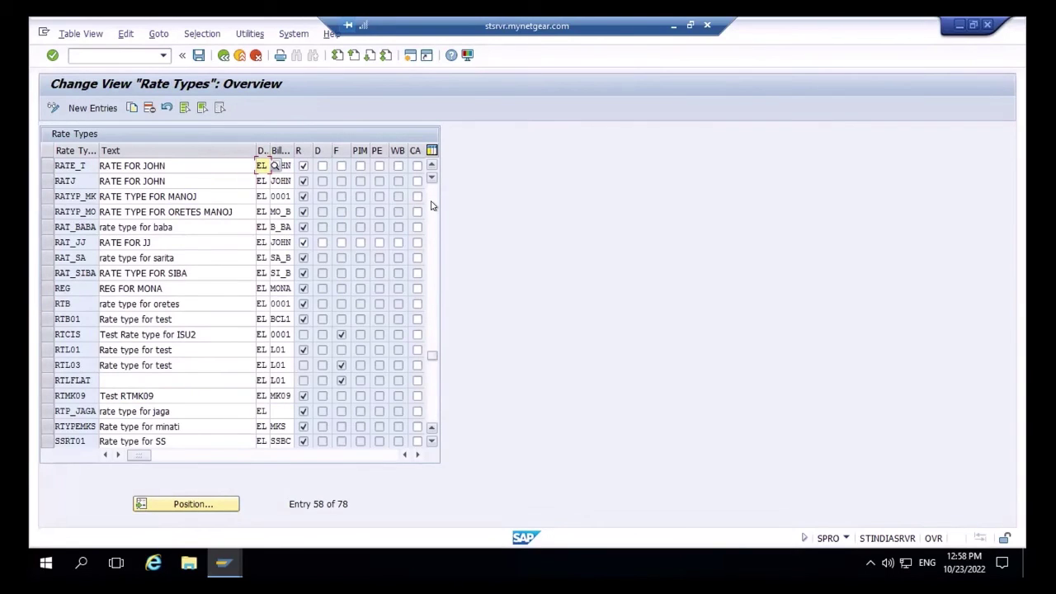
{"action": "left_click", "coordinate": [430, 205]}
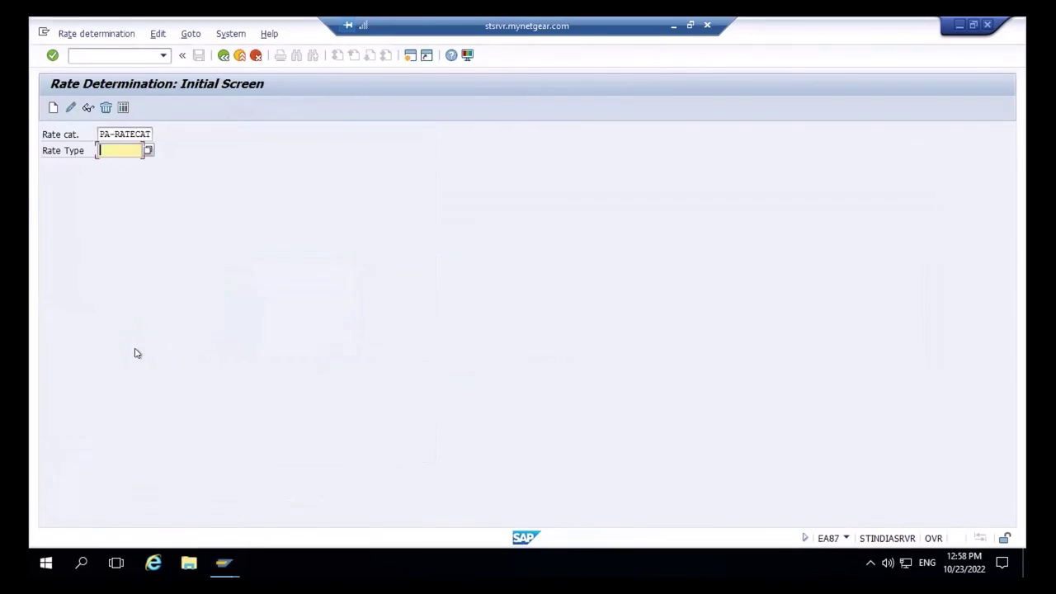
- Choose PARATY as the rate type from the search list
{"action": "left_click", "coordinate": [148, 148]}
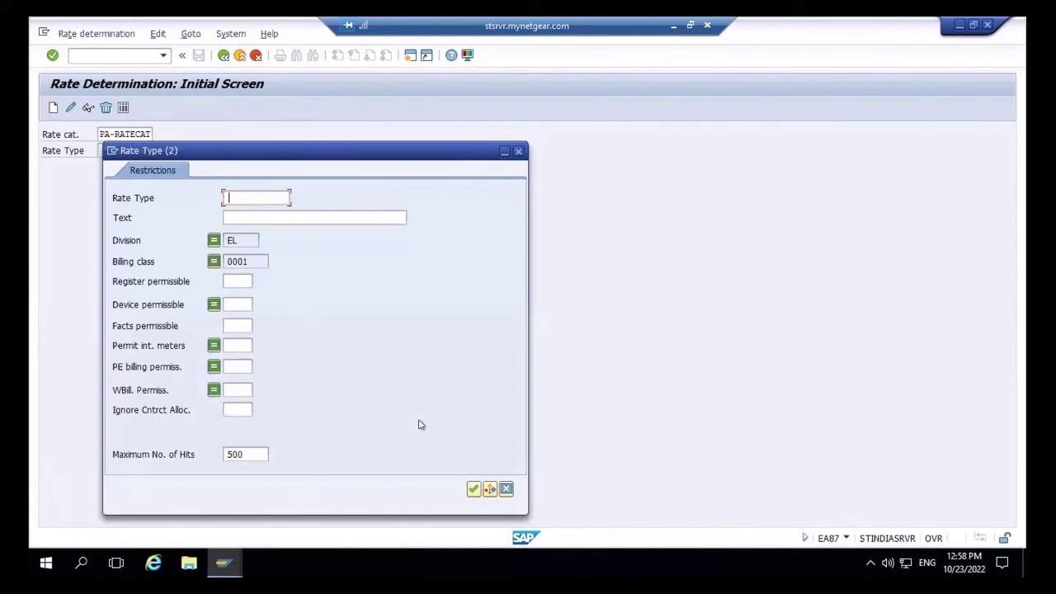
{"action": "left_click", "coordinate": [472, 488]}
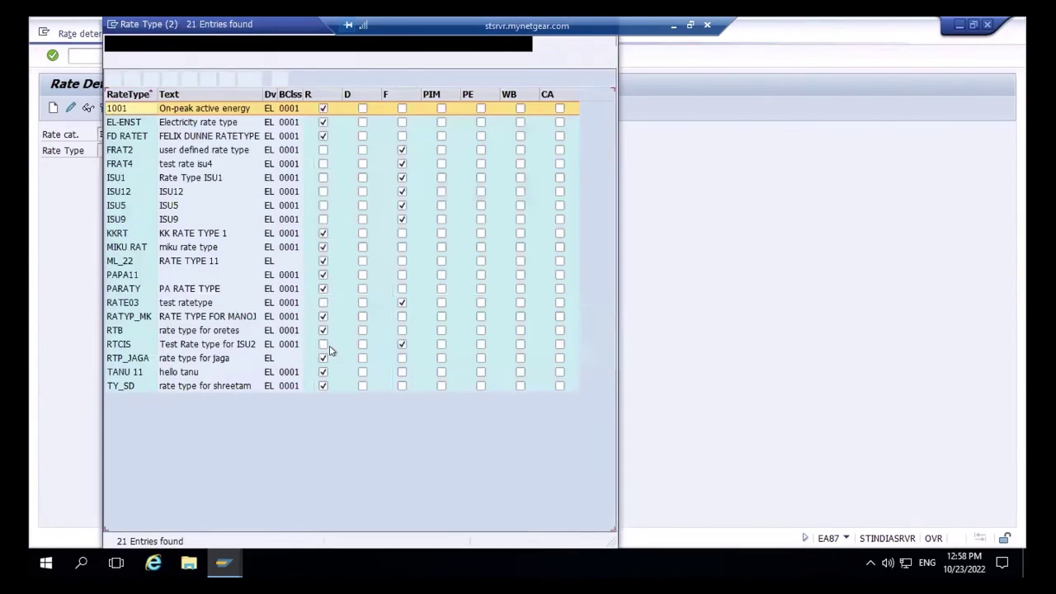
{"action": "double_click", "coordinate": [125, 286]}
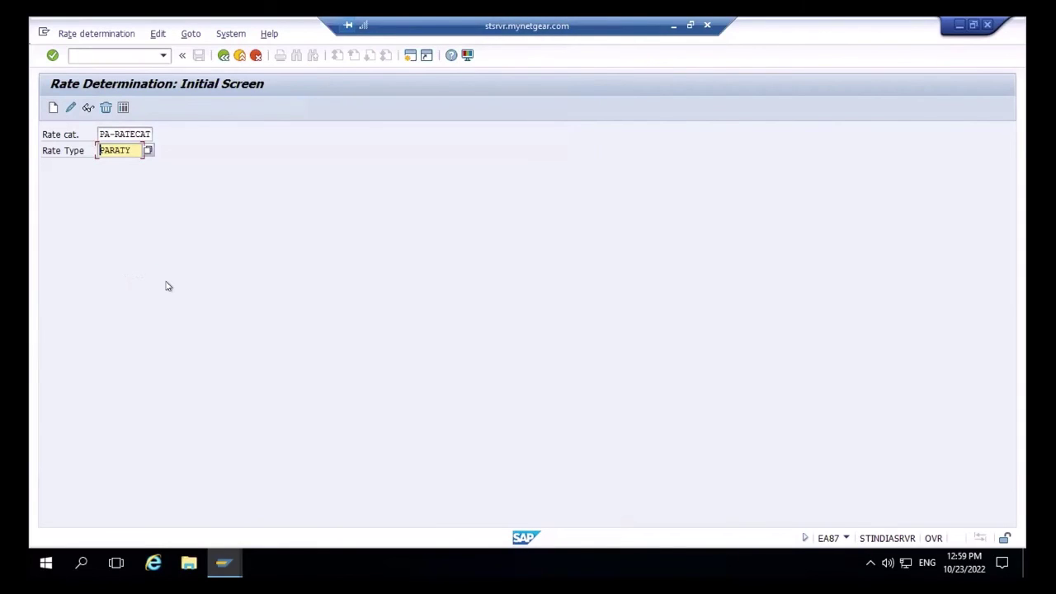
{"action": "key", "text": "shift+Tab"}
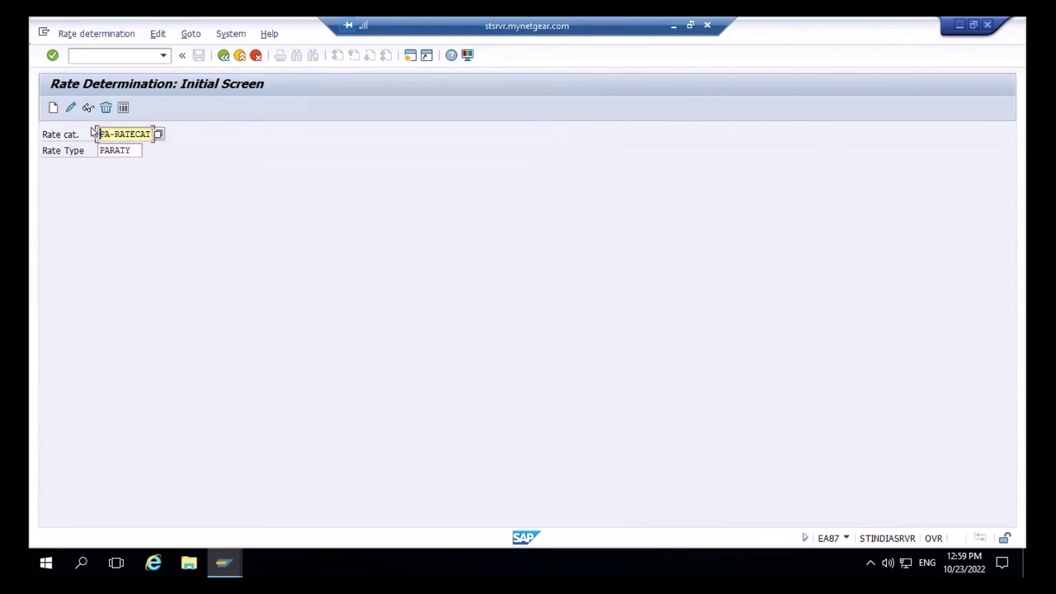
- Create a determination period valid from 23.10.2022 with rate PA-RATE and save it
{"action": "left_click", "coordinate": [52, 107]}
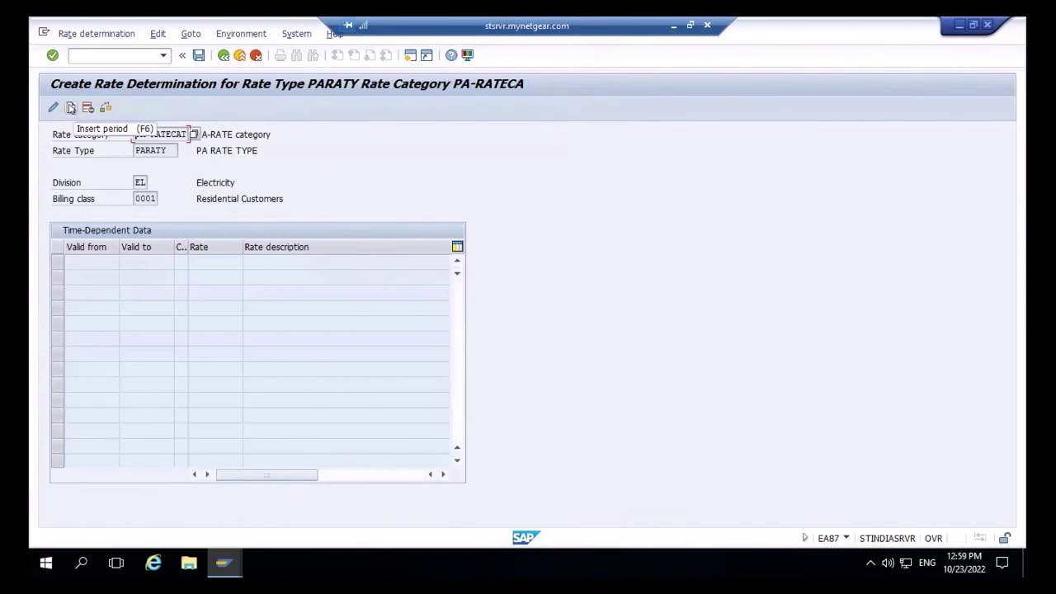
{"action": "left_click", "coordinate": [71, 108]}
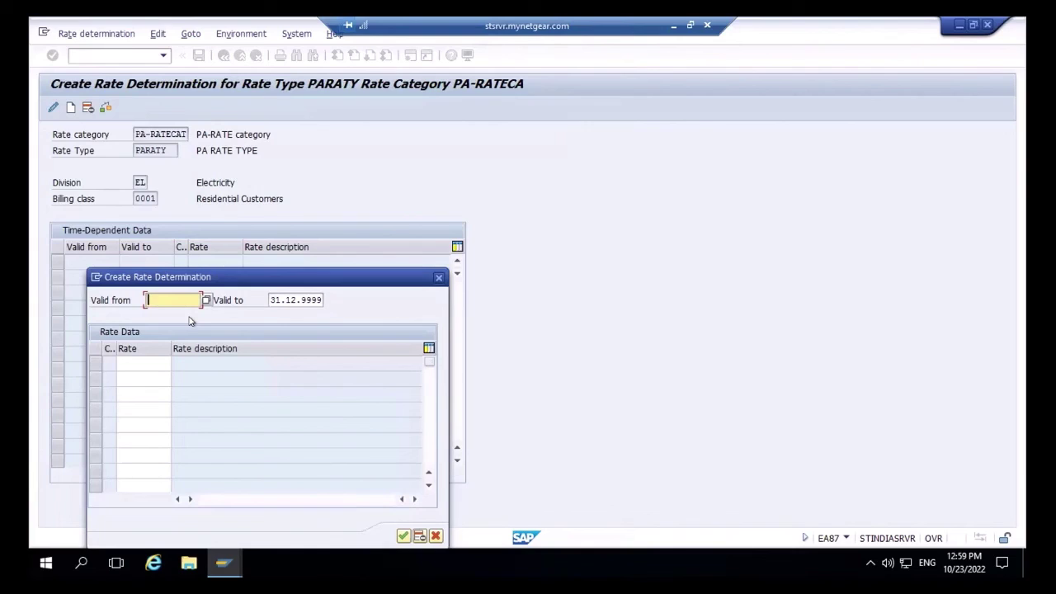
{"action": "type", "text": "23.10.2022"}
{"action": "left_click", "coordinate": [152, 363]}
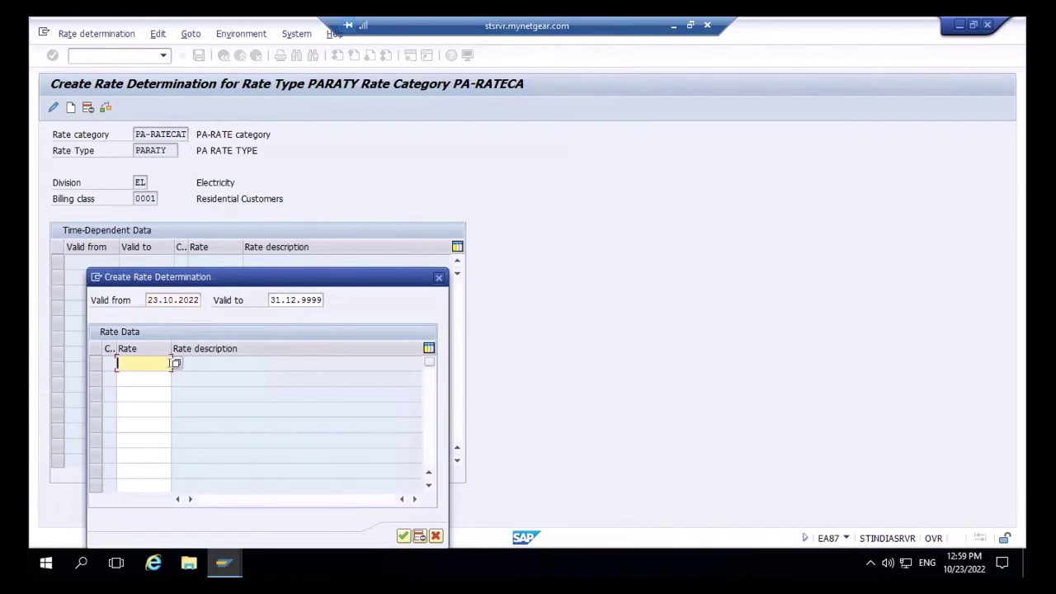
{"action": "left_click", "coordinate": [176, 363]}
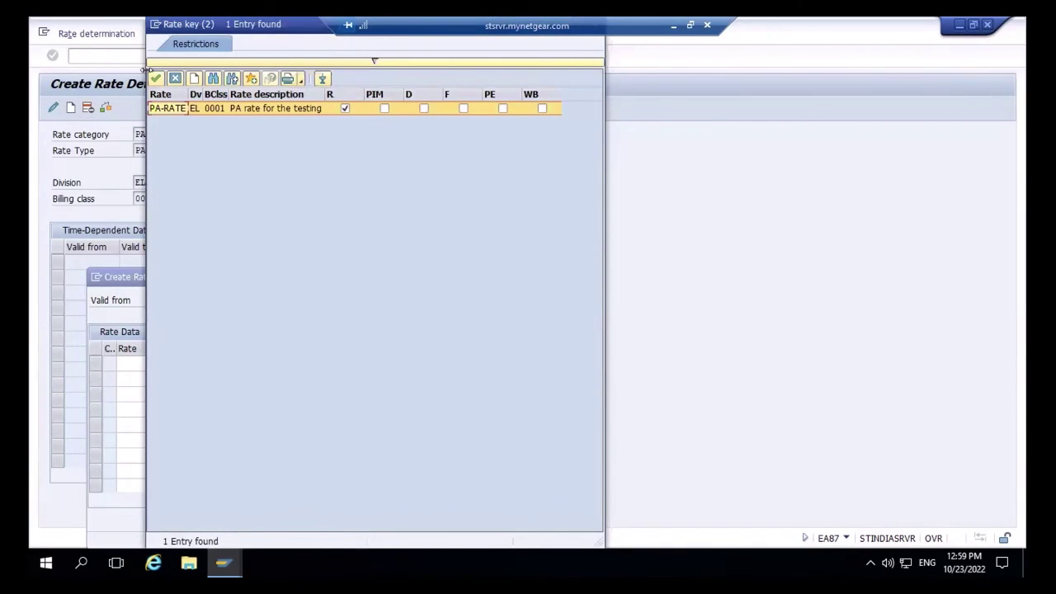
{"action": "left_click", "coordinate": [154, 77]}
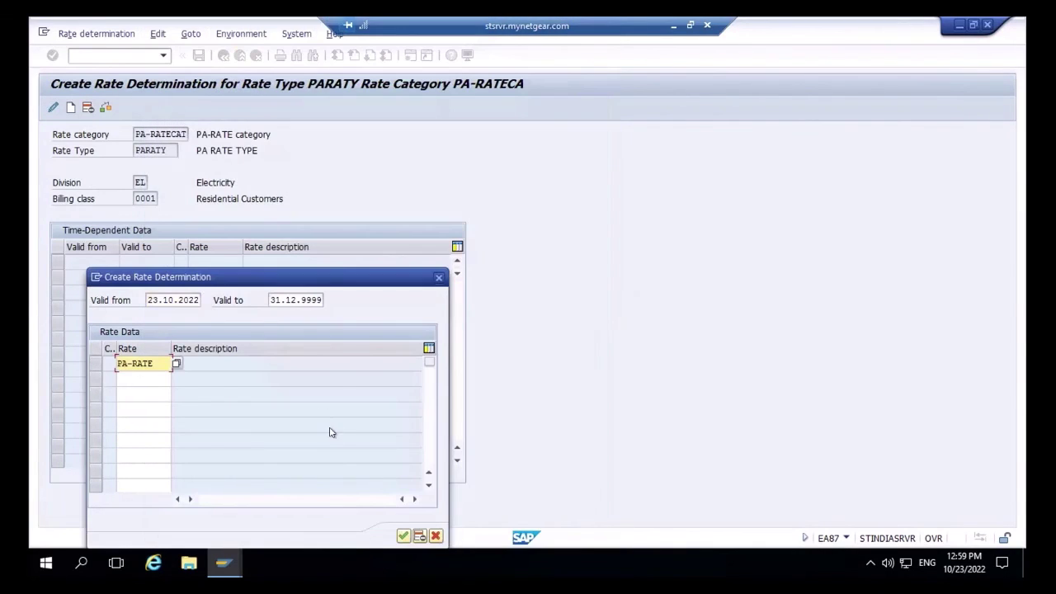
{"action": "left_click", "coordinate": [403, 536]}
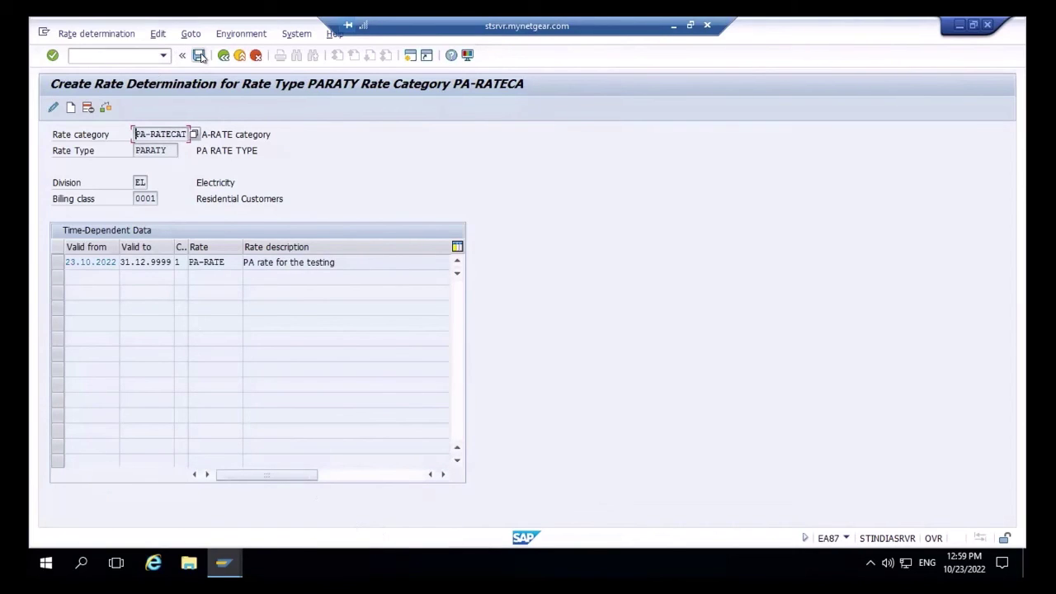
{"action": "left_click", "coordinate": [200, 56]}
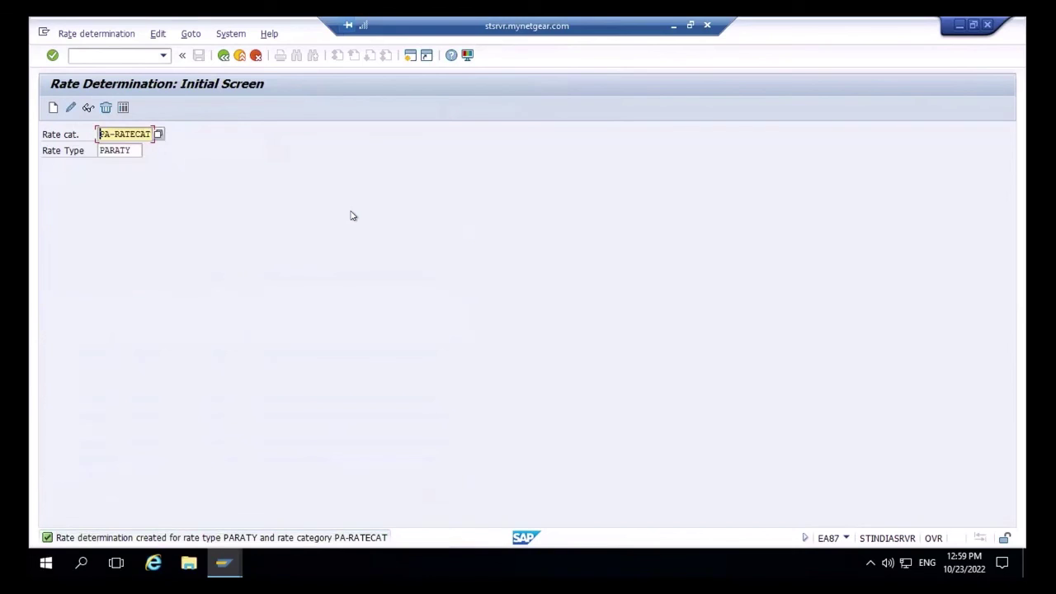
{"action": "key", "text": "alt+Tab"}
- Open installation 278 for editing in the Change Installation transaction (/nes31)
{"action": "key", "text": "alt+Tab"}
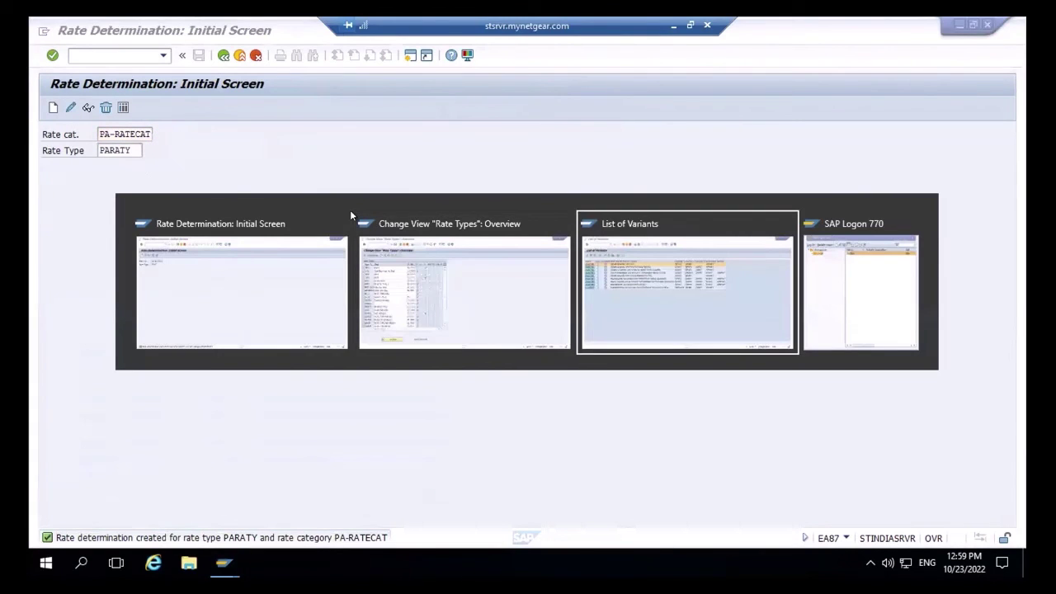
{"action": "key", "text": "alt+Tab"}
{"action": "key", "text": "alt+Tab"}
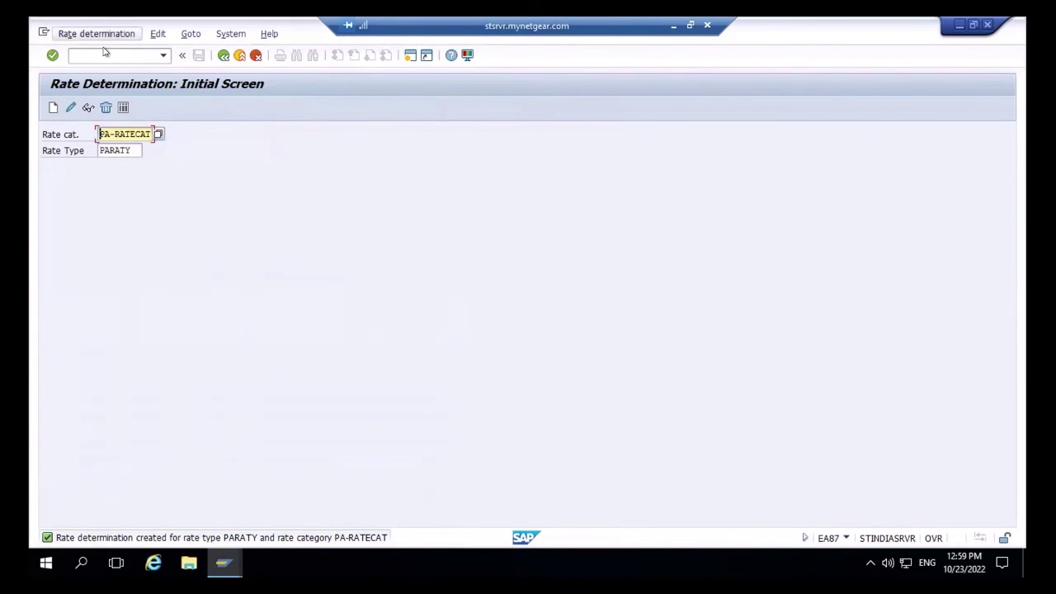
{"action": "left_click", "coordinate": [104, 48]}
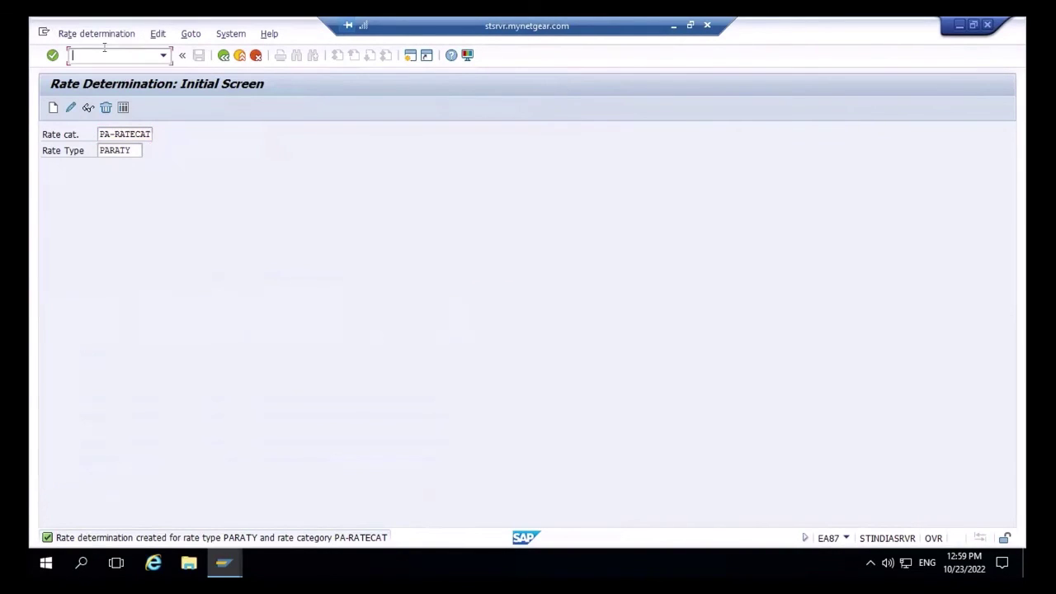
{"action": "type", "text": "/nes31"}
{"action": "key", "text": "Return"}
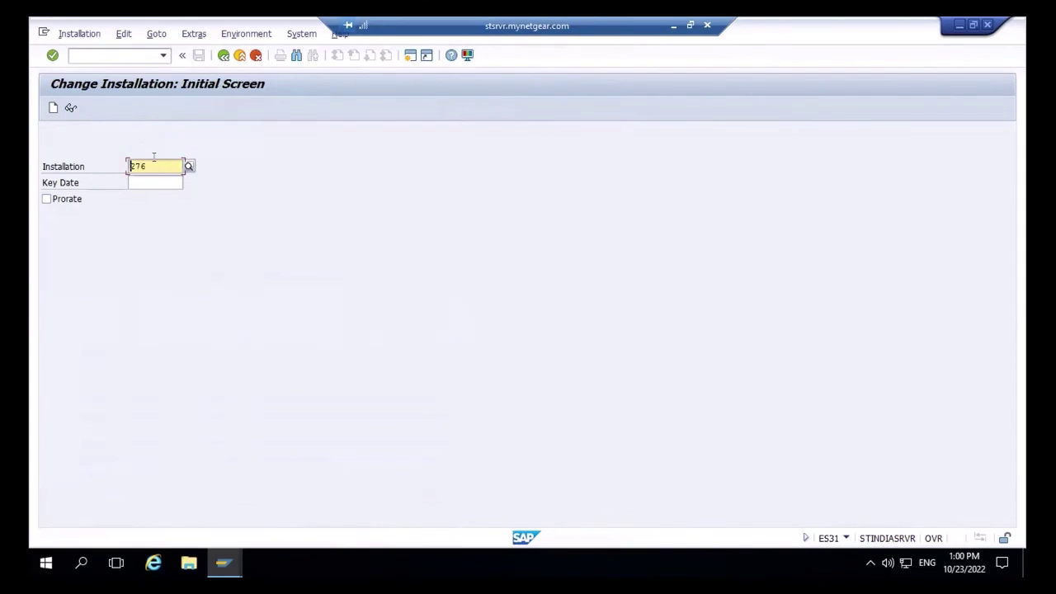
{"action": "left_click", "coordinate": [153, 163]}
{"action": "key", "text": "BackSpace"}
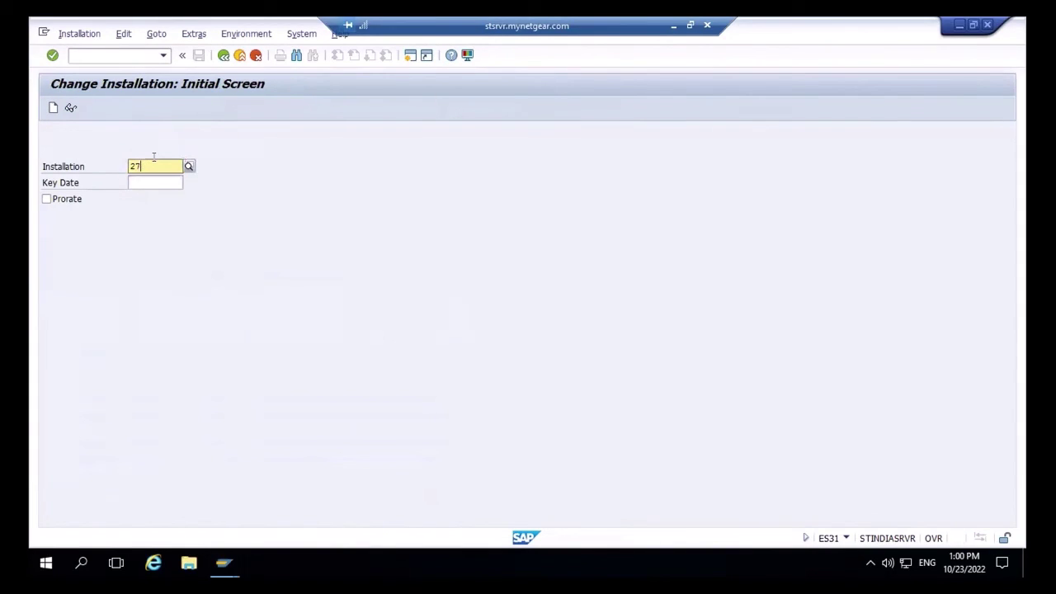
{"action": "type", "text": "8"}
{"action": "key", "text": "Return"}
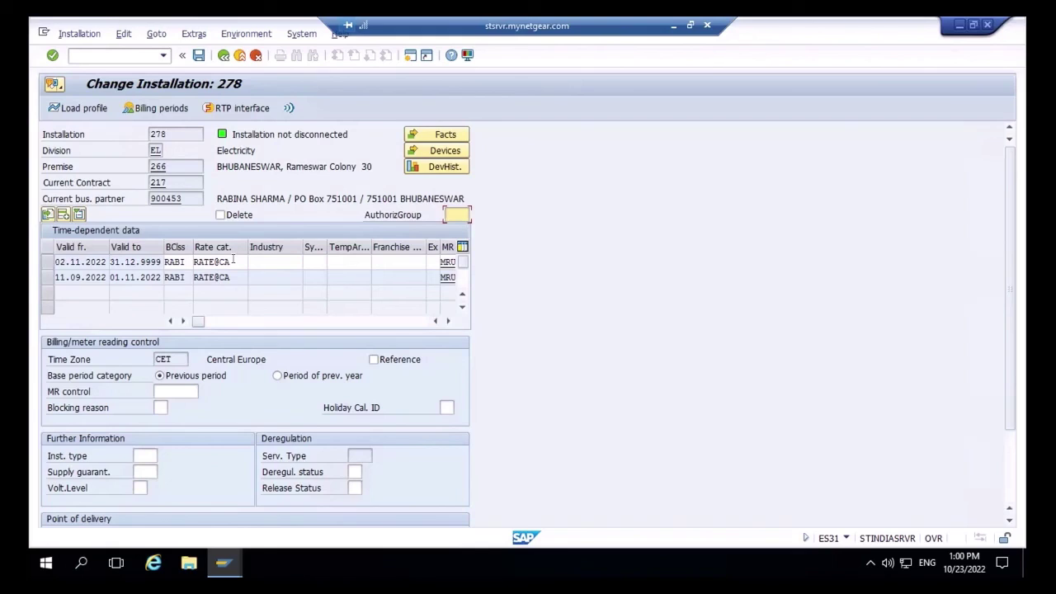
- Clear the first row's rate category and look up categories matching 'RA'
{"action": "left_click", "coordinate": [233, 261]}
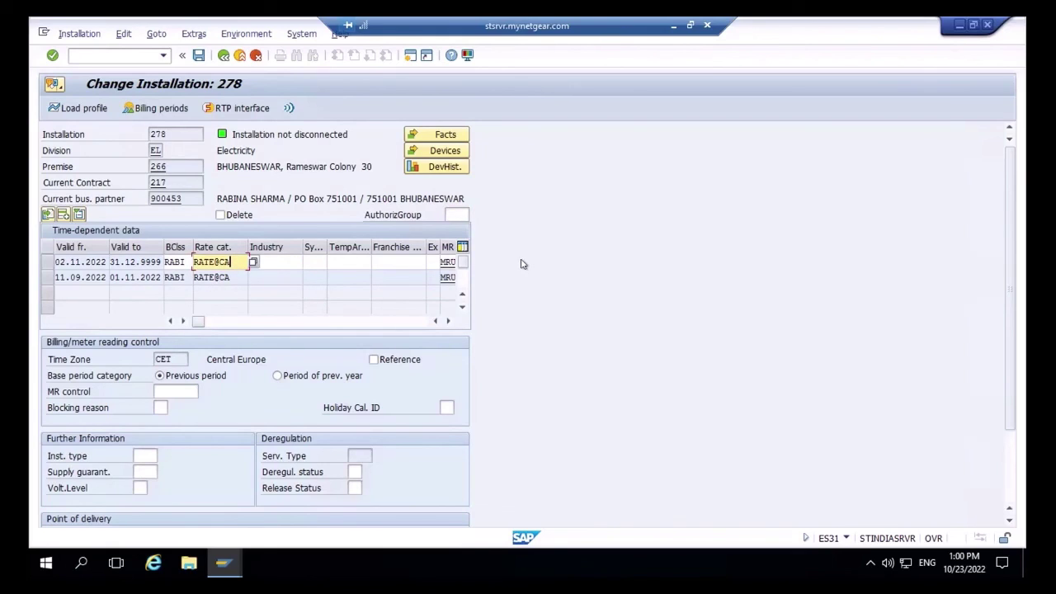
{"action": "key", "text": "BackSpace"}
{"action": "key", "text": "BackSpace"}
{"action": "key", "text": "BackSpace"}
{"action": "key", "text": "BackSpace"}
{"action": "key", "text": "BackSpace"}
{"action": "key", "text": "BackSpace"}
{"action": "key", "text": "BackSpace"}
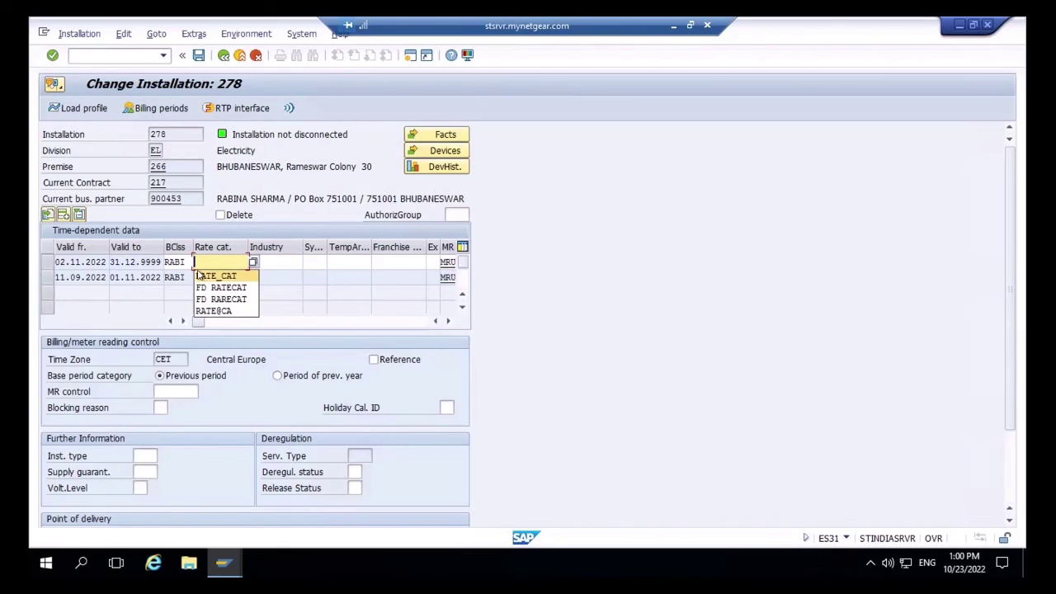
{"action": "type", "text": "RA"}
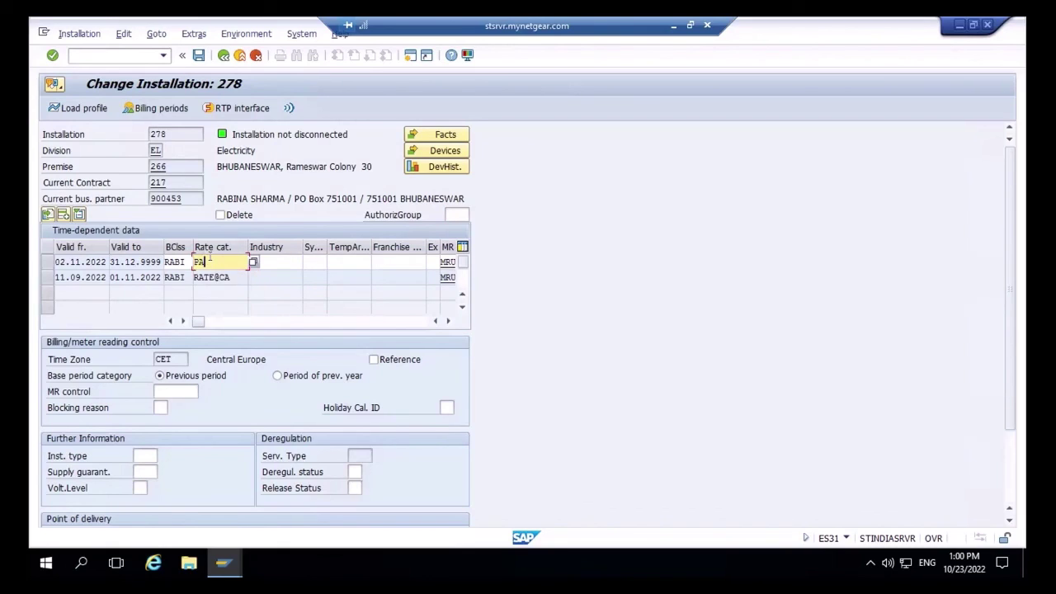
{"action": "left_click", "coordinate": [253, 262]}
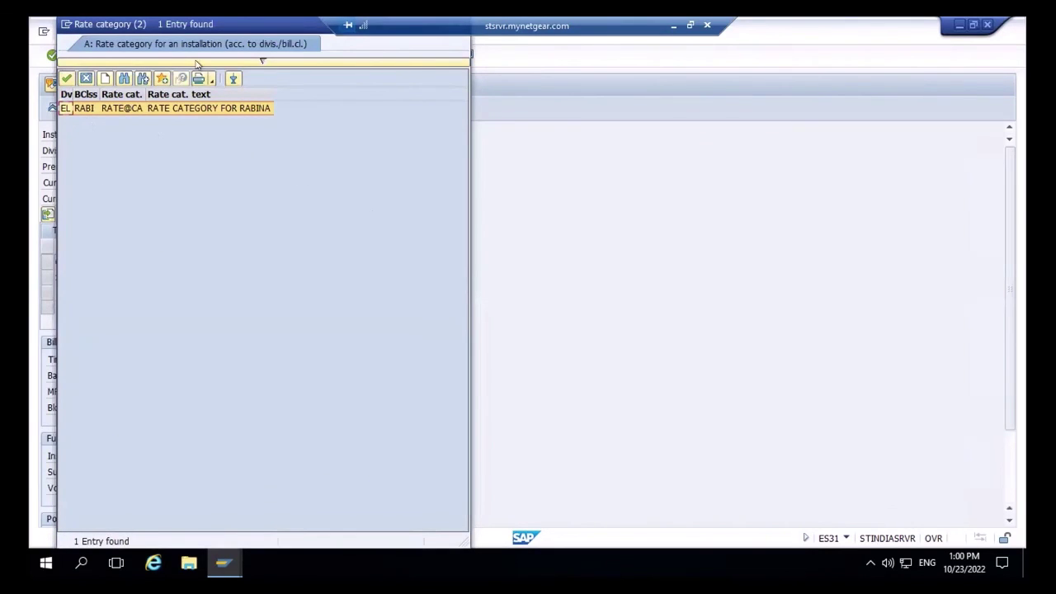
{"action": "left_click_drag", "start_coordinate": [120, 29], "coordinate": [159, 117]}
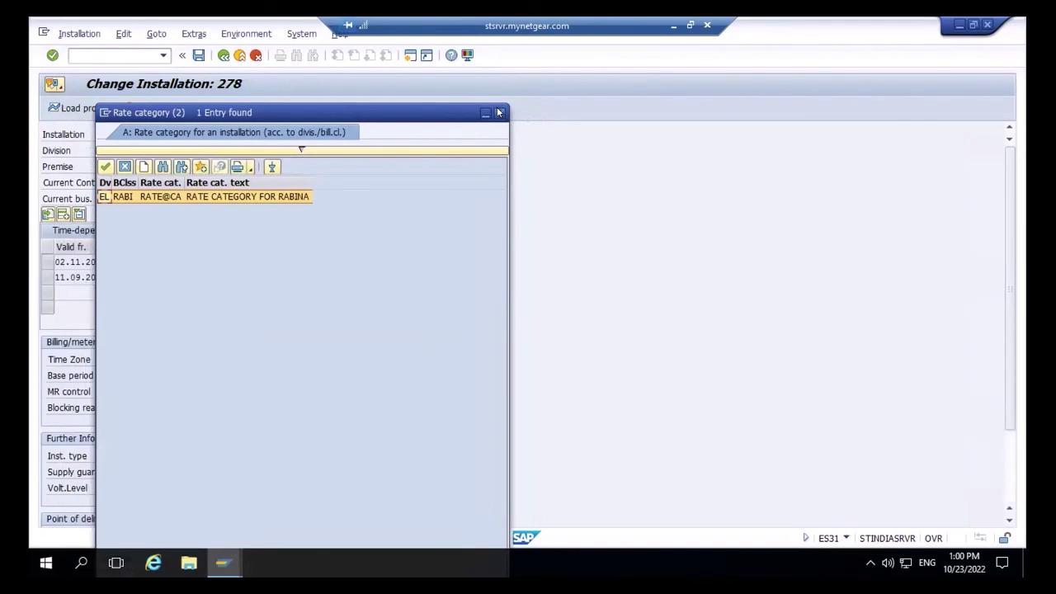
{"action": "left_click", "coordinate": [498, 113]}
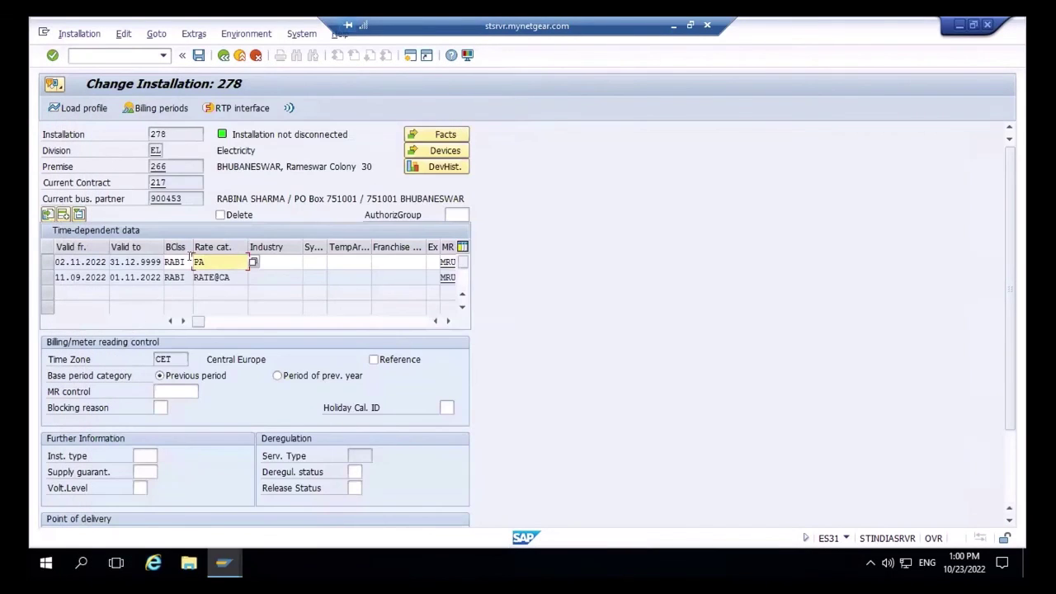
- Set the first row's billing class to 0001 and rate category to PA-RATECAT
{"action": "left_click", "coordinate": [180, 259]}
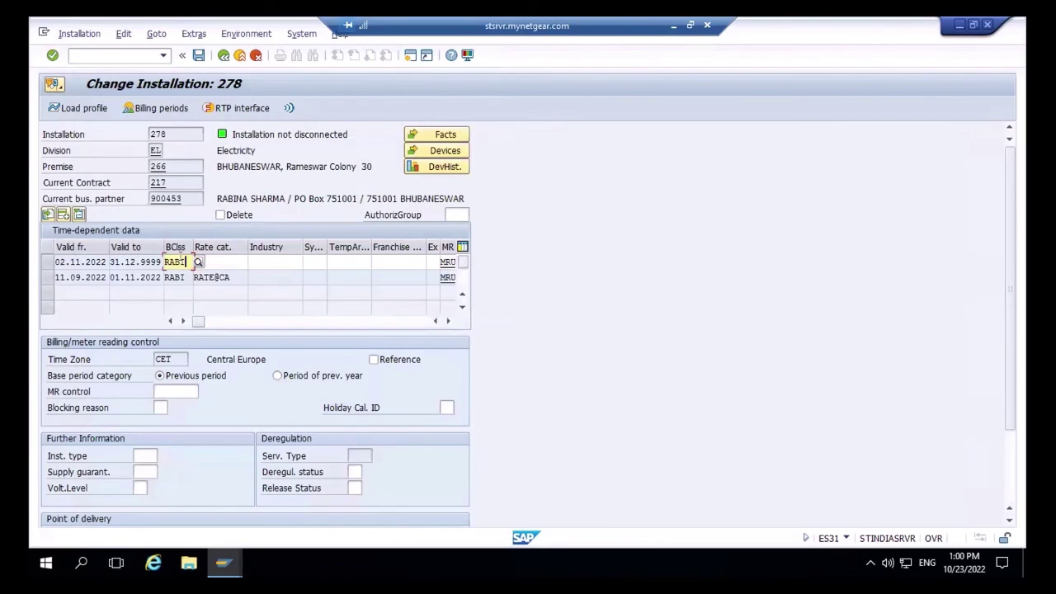
{"action": "key", "text": "BackSpace"}
{"action": "key", "text": "BackSpace"}
{"action": "key", "text": "BackSpace"}
{"action": "key", "text": "BackSpace"}
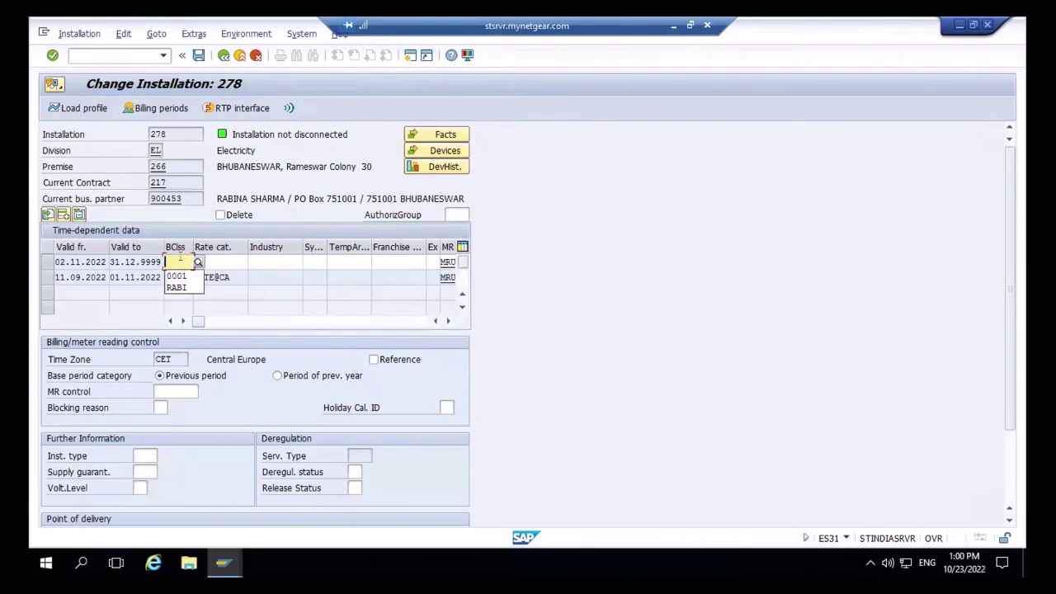
{"action": "type", "text": "000"}
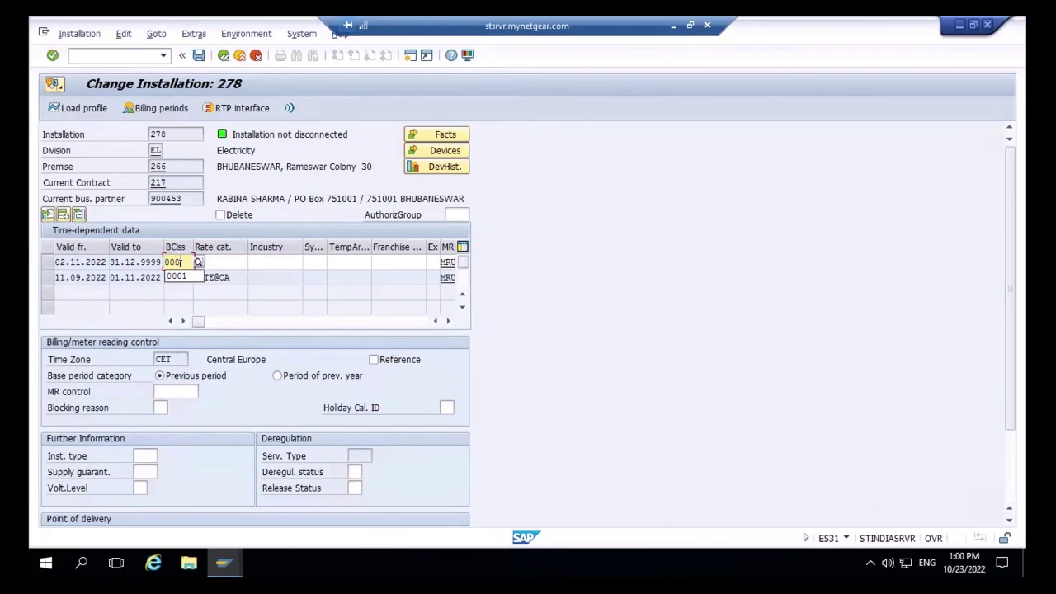
{"action": "type", "text": "1"}
{"action": "key", "text": "Tab"}
{"action": "type", "text": "FA"}
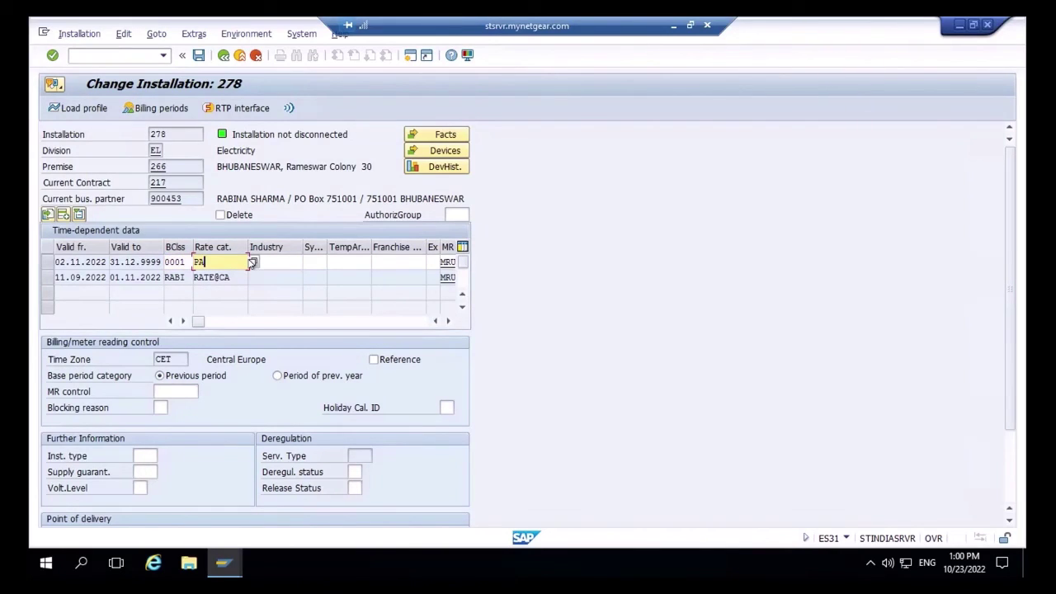
{"action": "left_click", "coordinate": [251, 263]}
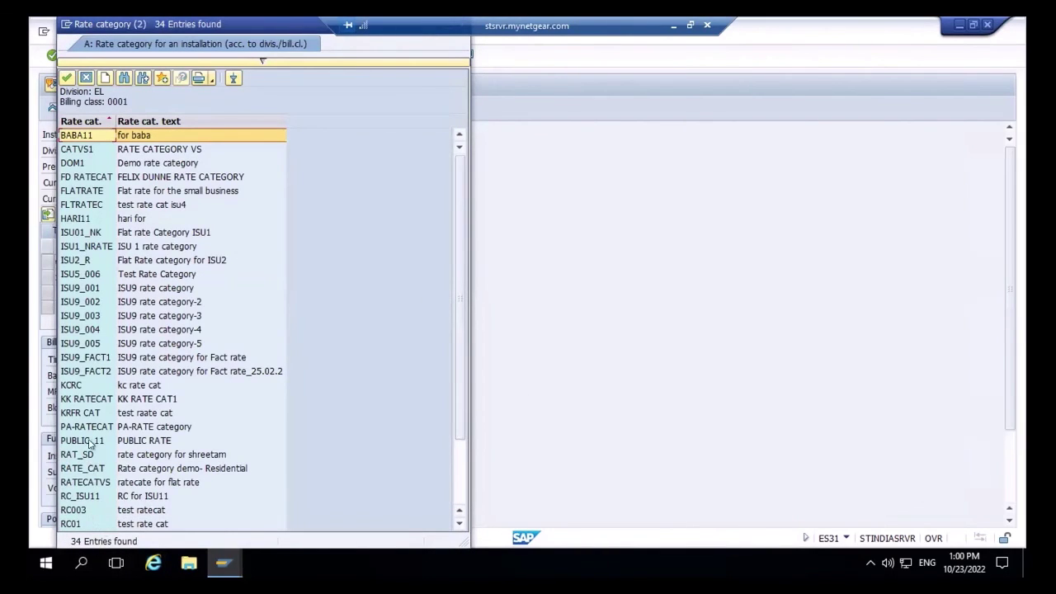
{"action": "left_click", "coordinate": [458, 492]}
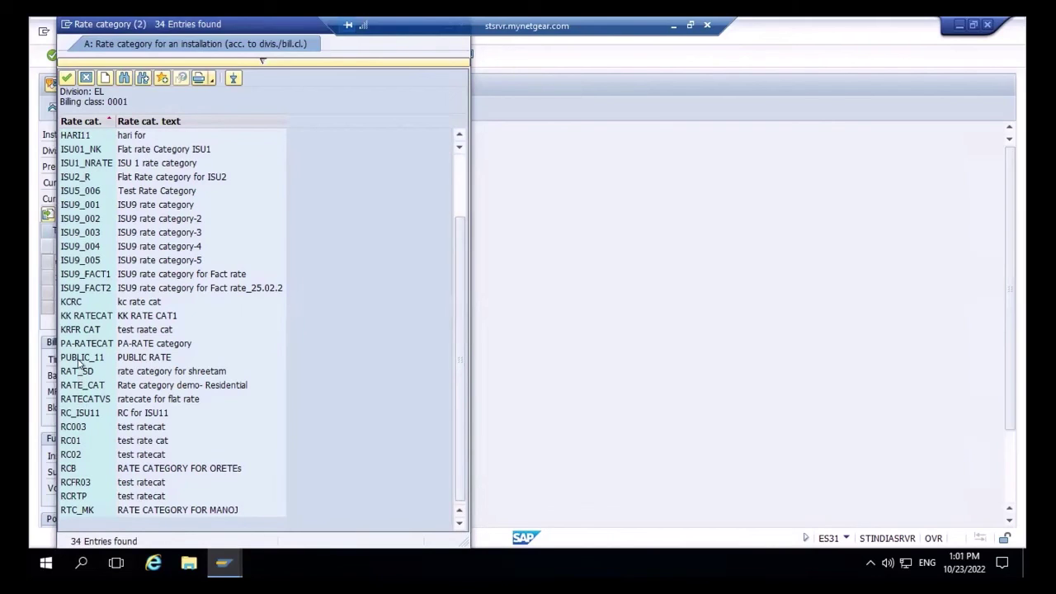
{"action": "double_click", "coordinate": [79, 342]}
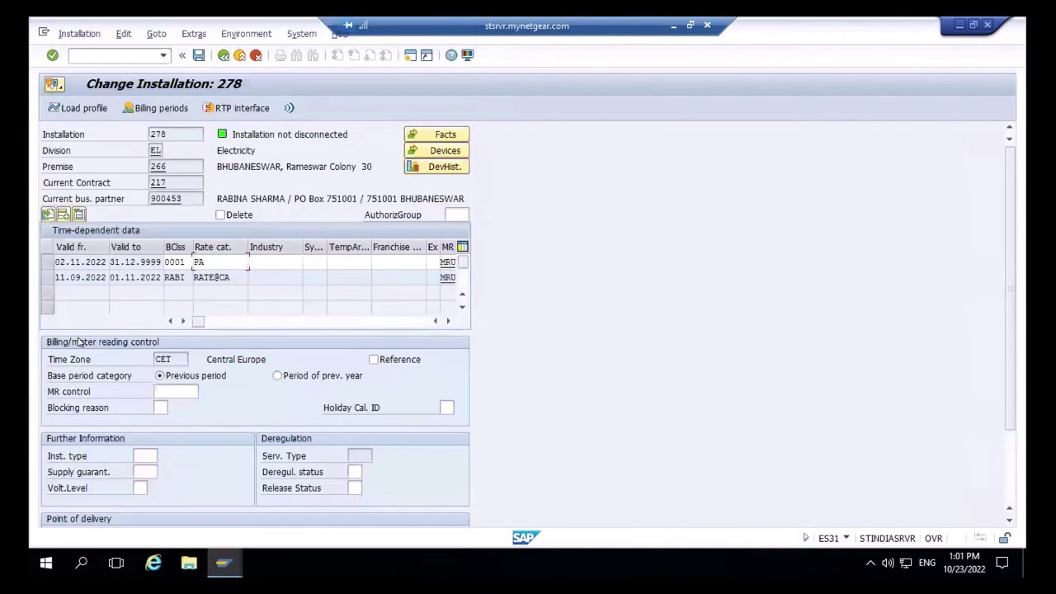
- Back out of installation 278, discarding the changes instead of saving them
{"action": "left_click", "coordinate": [198, 54]}
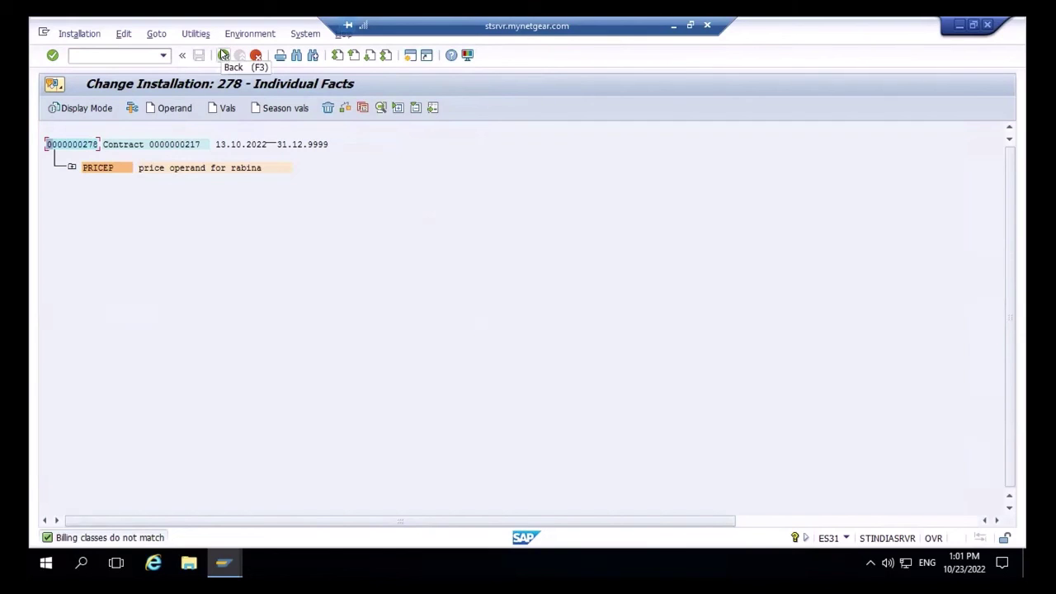
{"action": "left_click", "coordinate": [222, 55]}
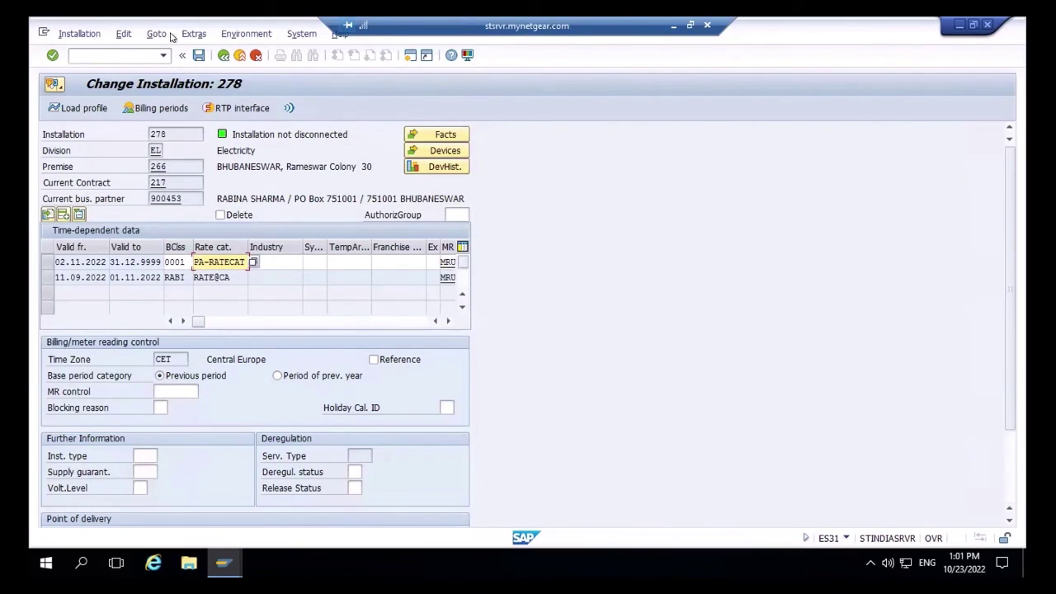
{"action": "left_click", "coordinate": [224, 54]}
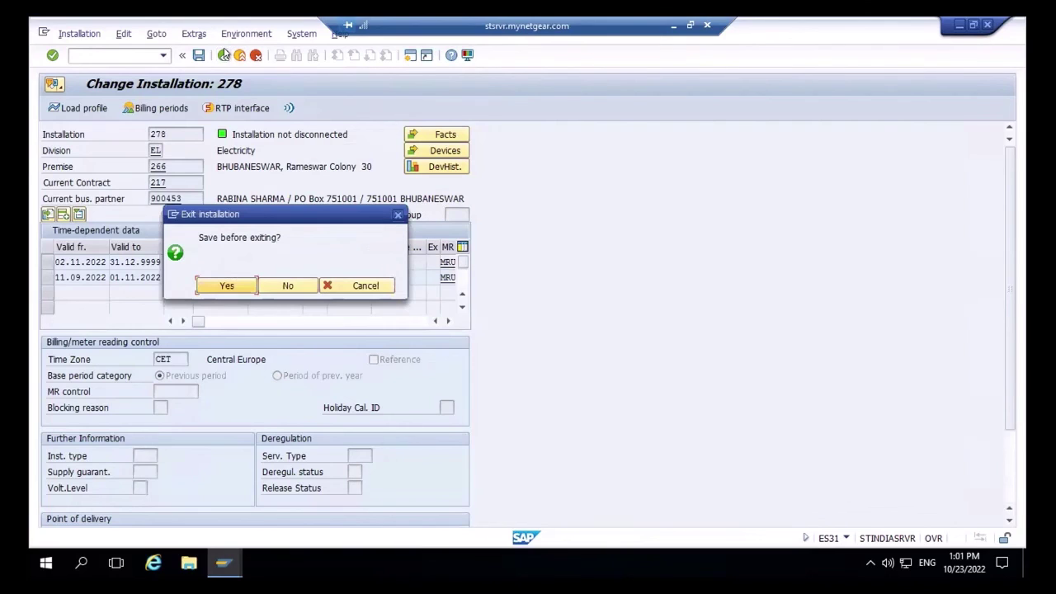
{"action": "left_click", "coordinate": [290, 285]}
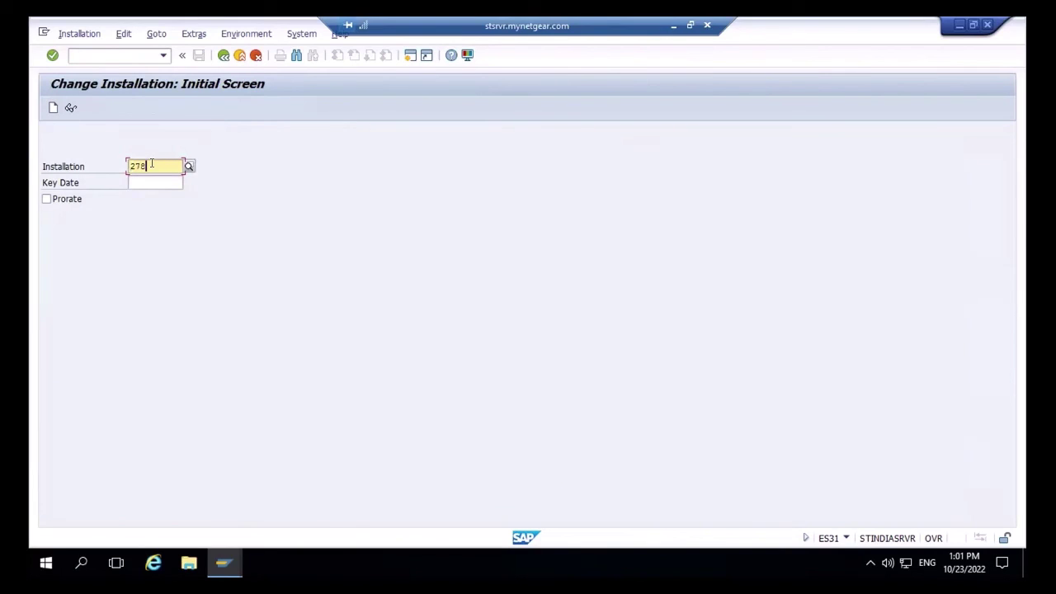
- Open installation 276, replace rate category RATE_CAT with PA-RATECAT, and save
{"action": "key", "text": "BackSpace"}
{"action": "type", "text": "6"}
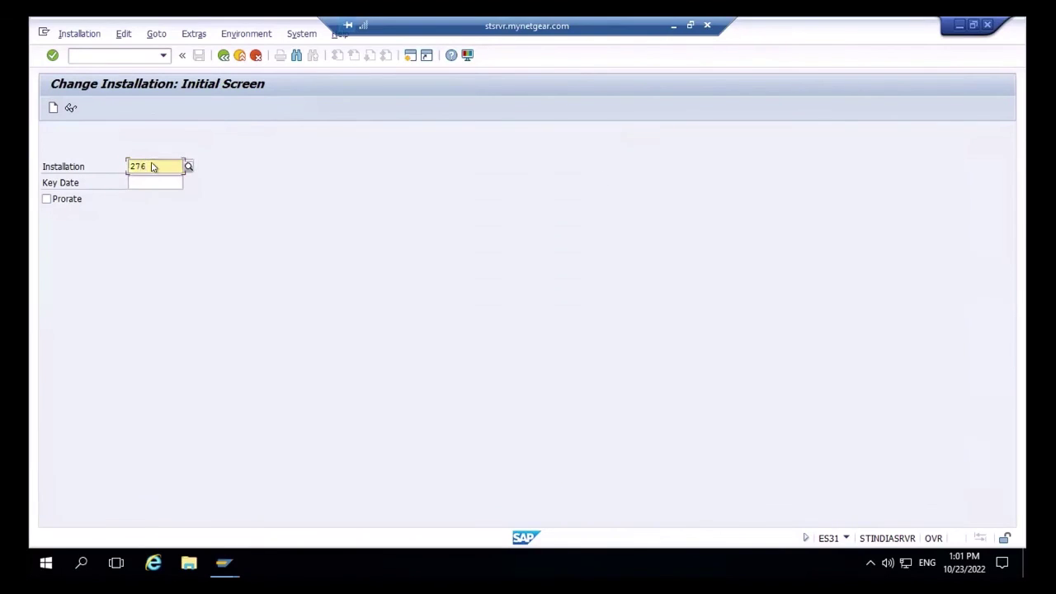
{"action": "key", "text": "Return"}
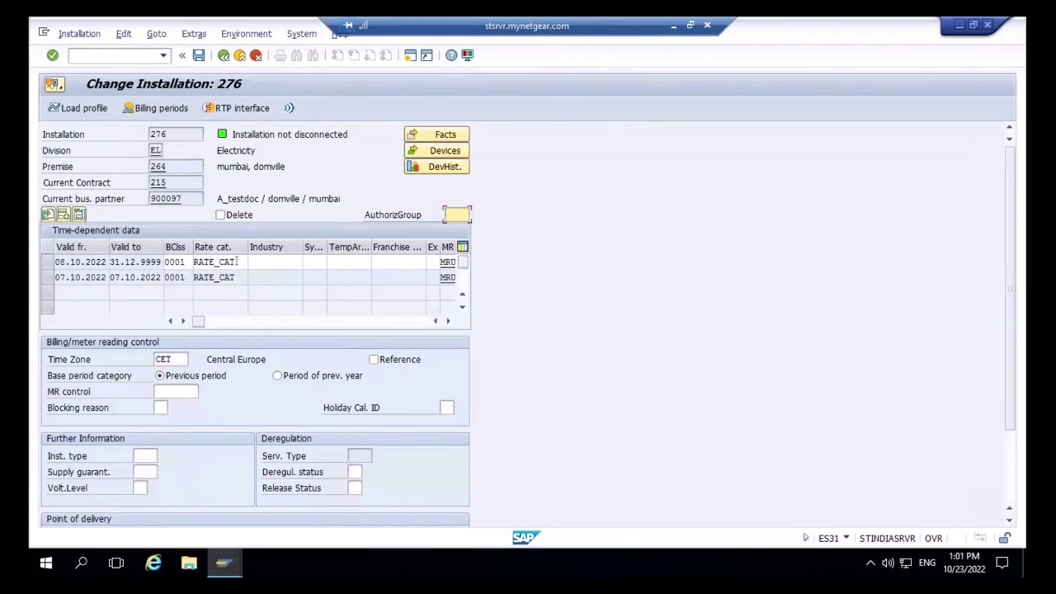
{"action": "left_click", "coordinate": [237, 262]}
{"action": "key", "text": "BackSpace"}
{"action": "key", "text": "BackSpace"}
{"action": "key", "text": "BackSpace"}
{"action": "key", "text": "BackSpace"}
{"action": "key", "text": "BackSpace"}
{"action": "key", "text": "BackSpace"}
{"action": "key", "text": "BackSpace"}
{"action": "key", "text": "BackSpace"}
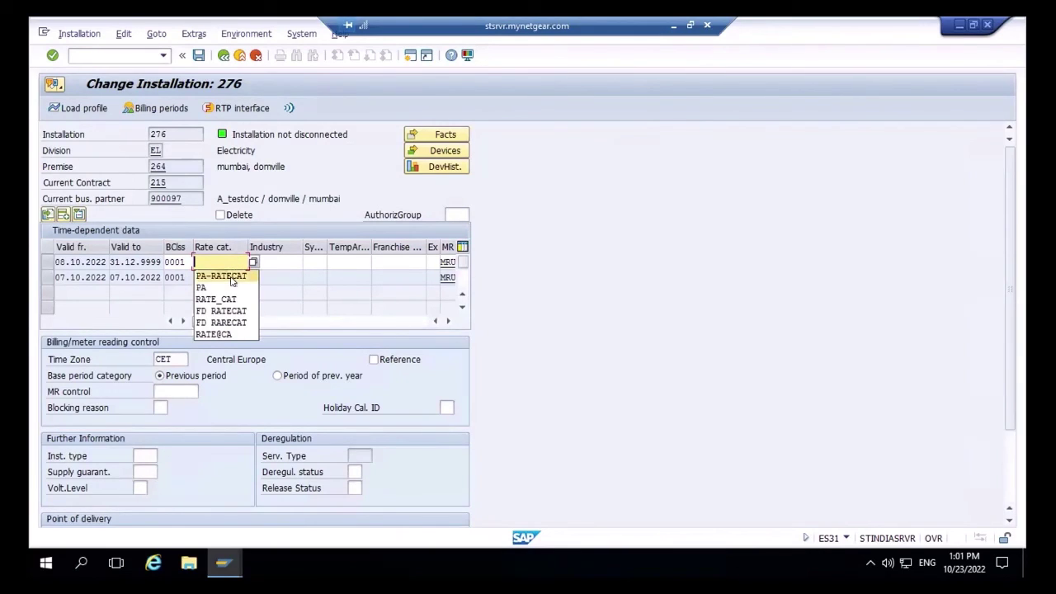
{"action": "left_click", "coordinate": [233, 281]}
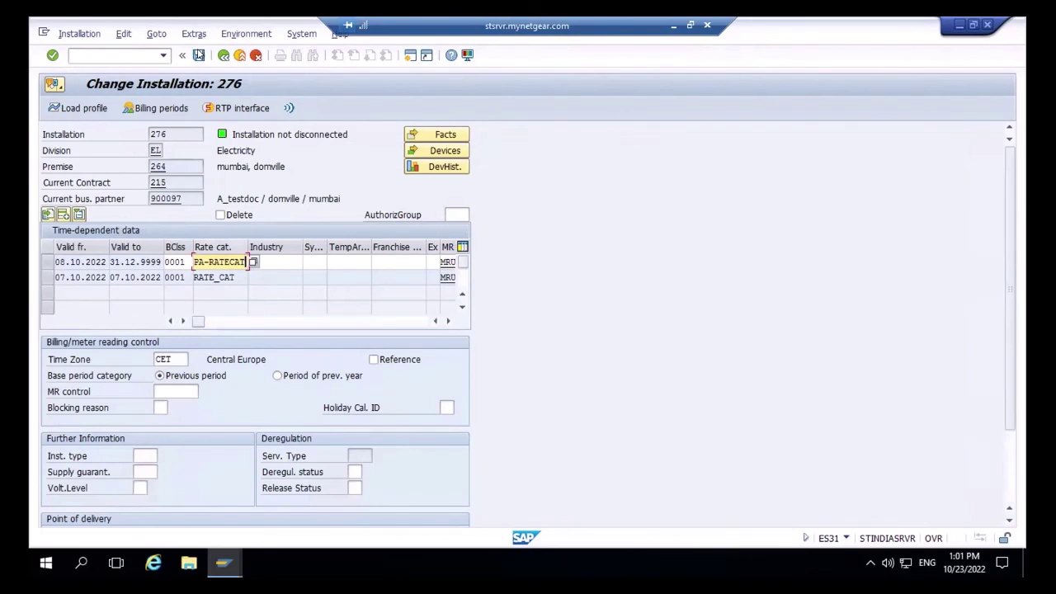
{"action": "left_click", "coordinate": [198, 55]}
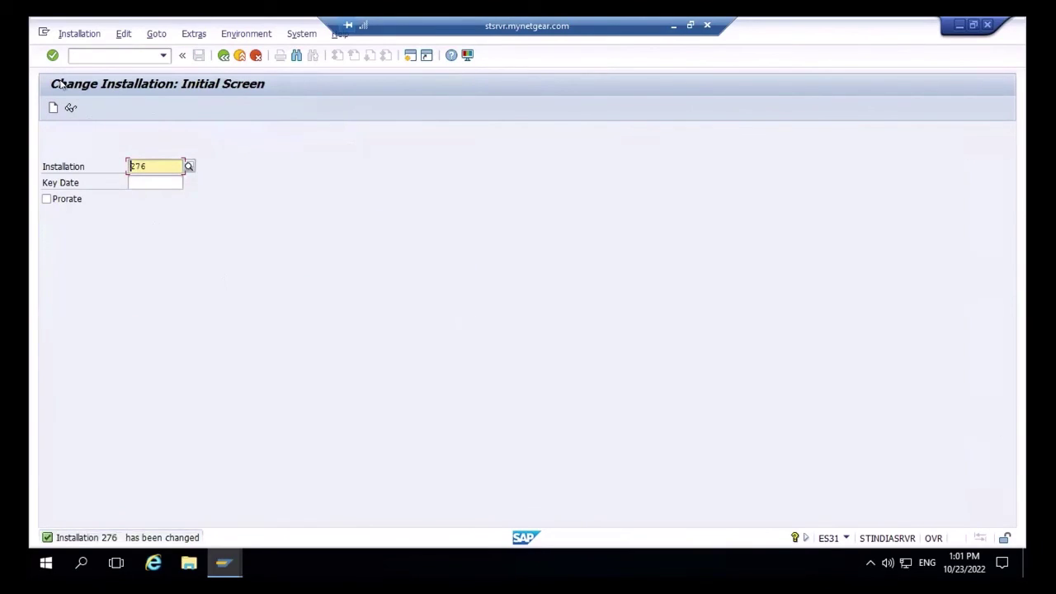
- Display installation 276 to verify the PA-RATECAT assignment
{"action": "left_click", "coordinate": [71, 109]}
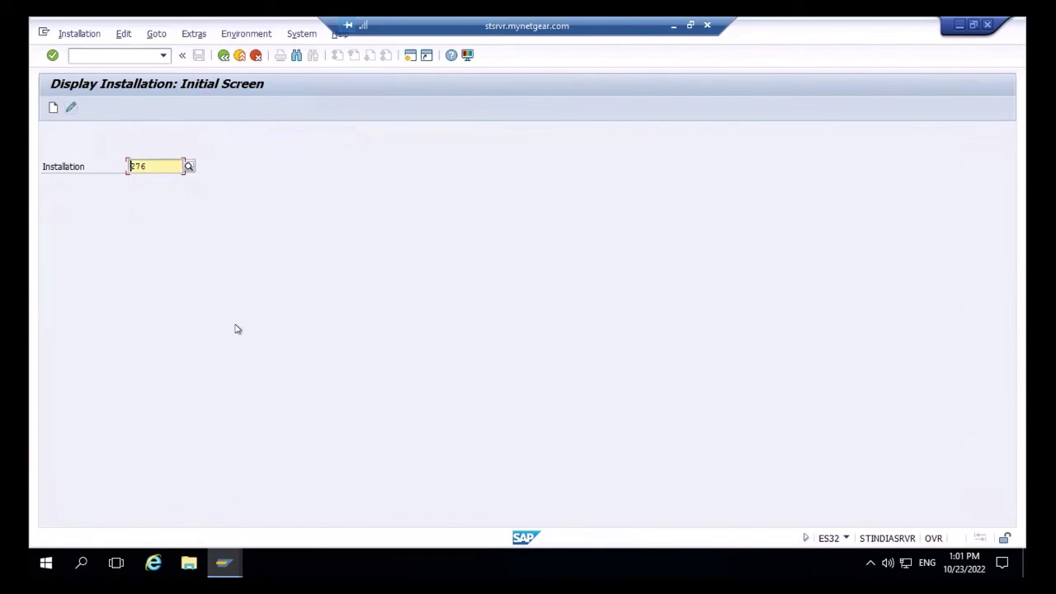
{"action": "key", "text": "Return"}
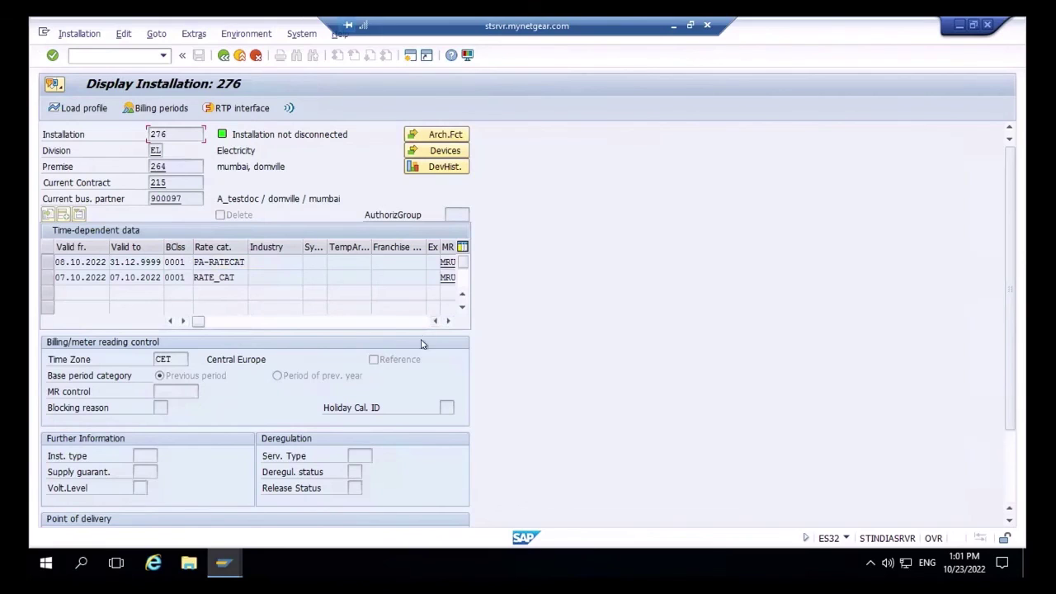
{"action": "left_click", "coordinate": [447, 321]}
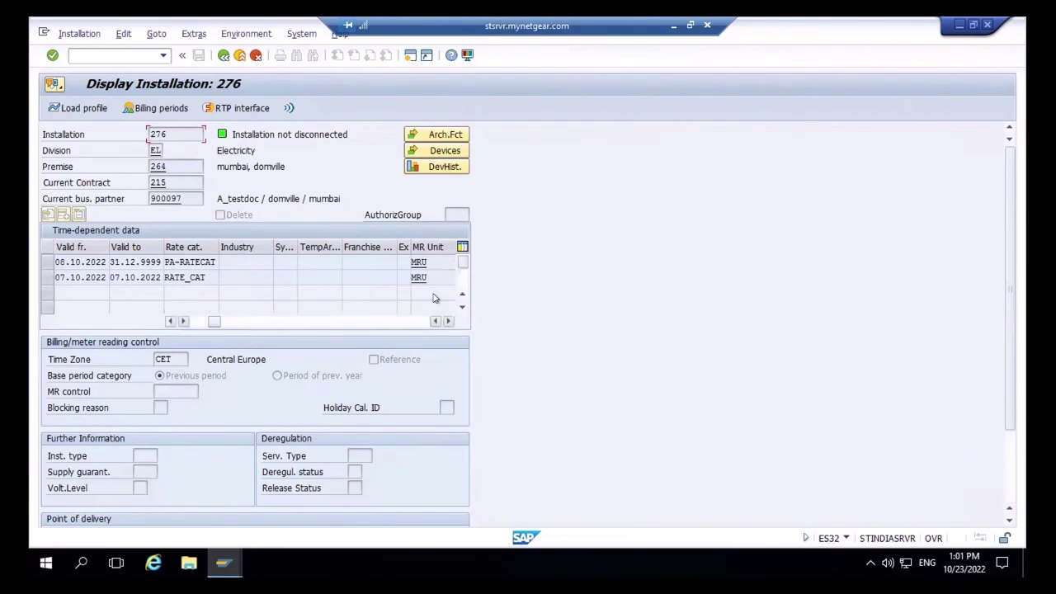